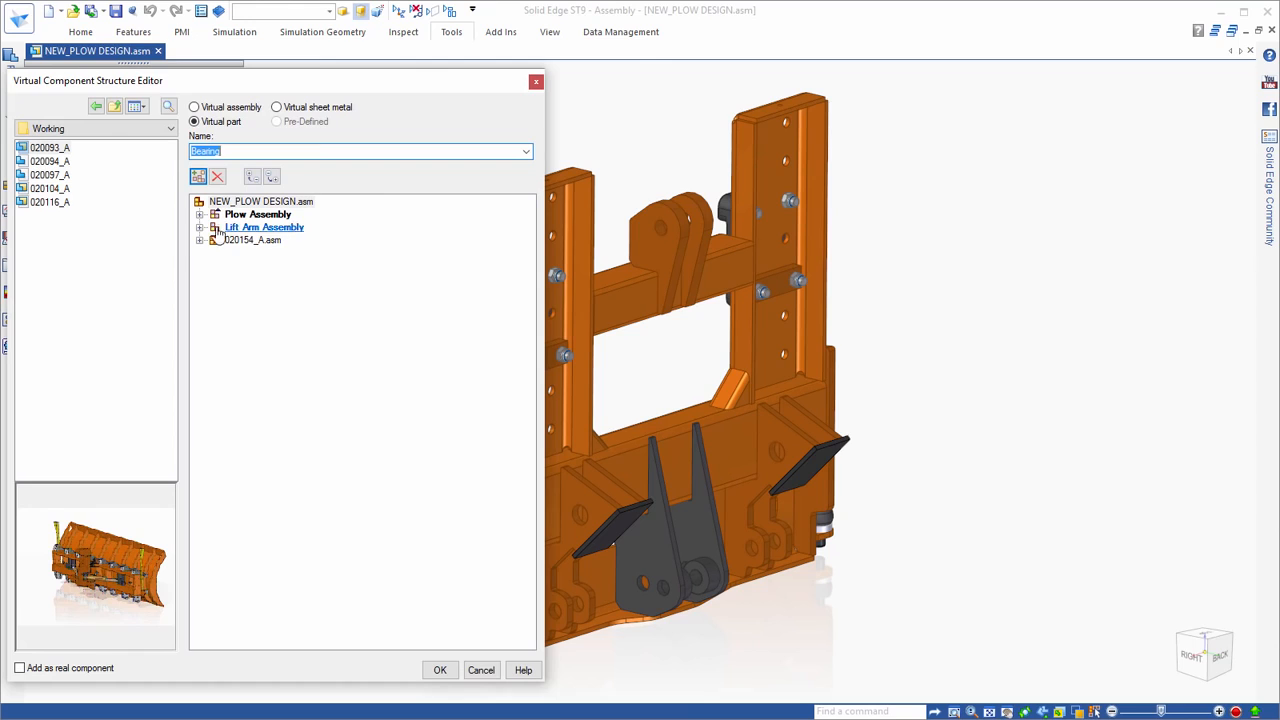
# Step: Expand Plow Assembly and Lift Arm Assembly, and add two virtual assemblies named Pivot Arm Assembly under Plow Assembly
pyautogui.click(200, 214)
pyautogui.click(200, 432)
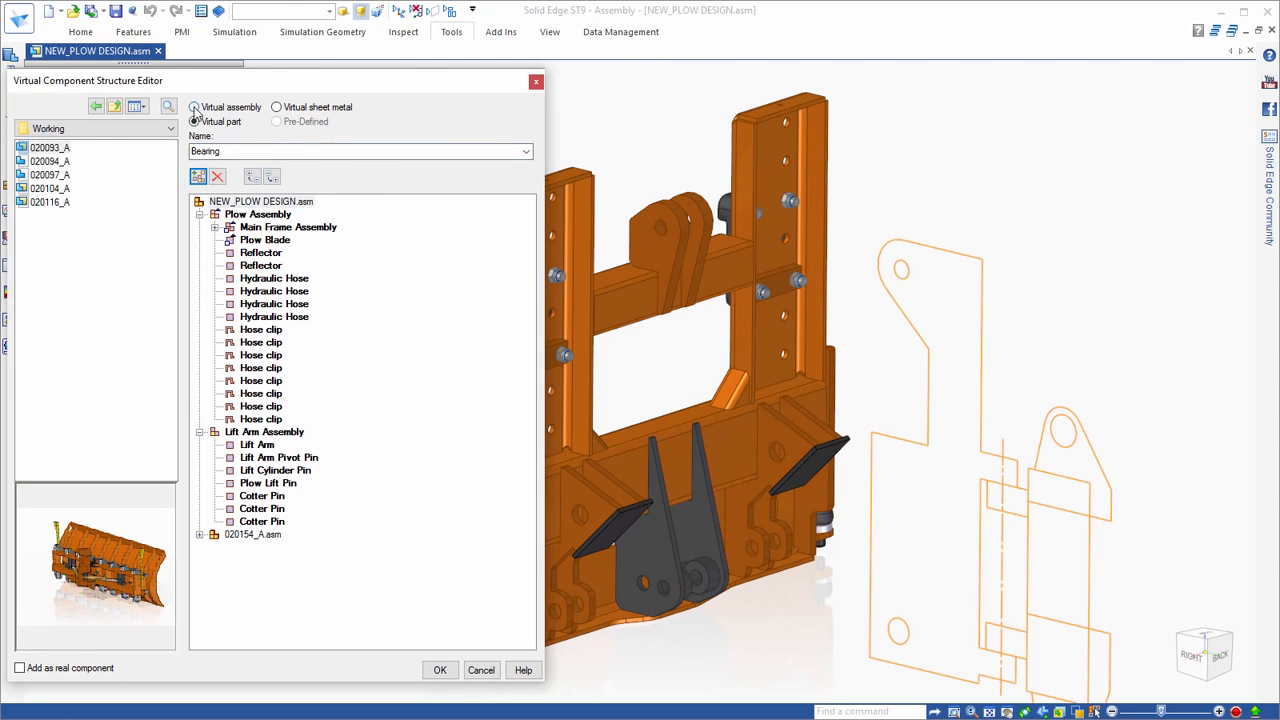
pyautogui.click(526, 151)
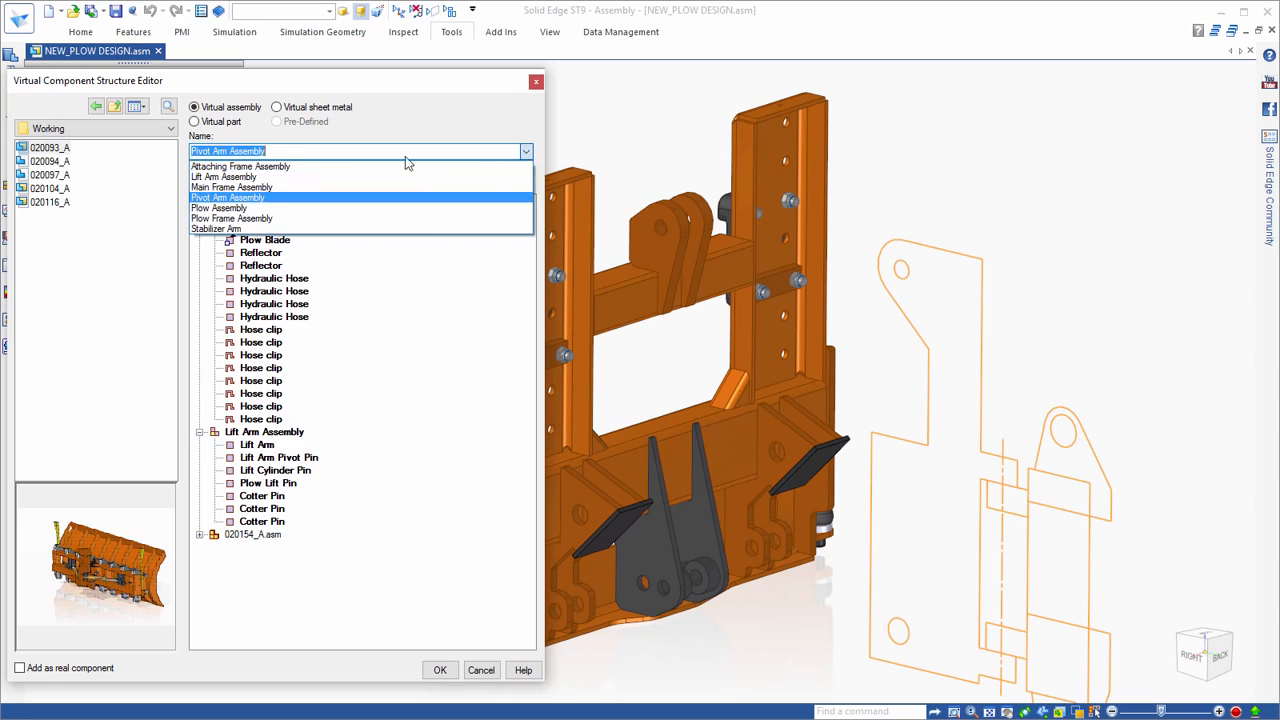
pyautogui.click(241, 198)
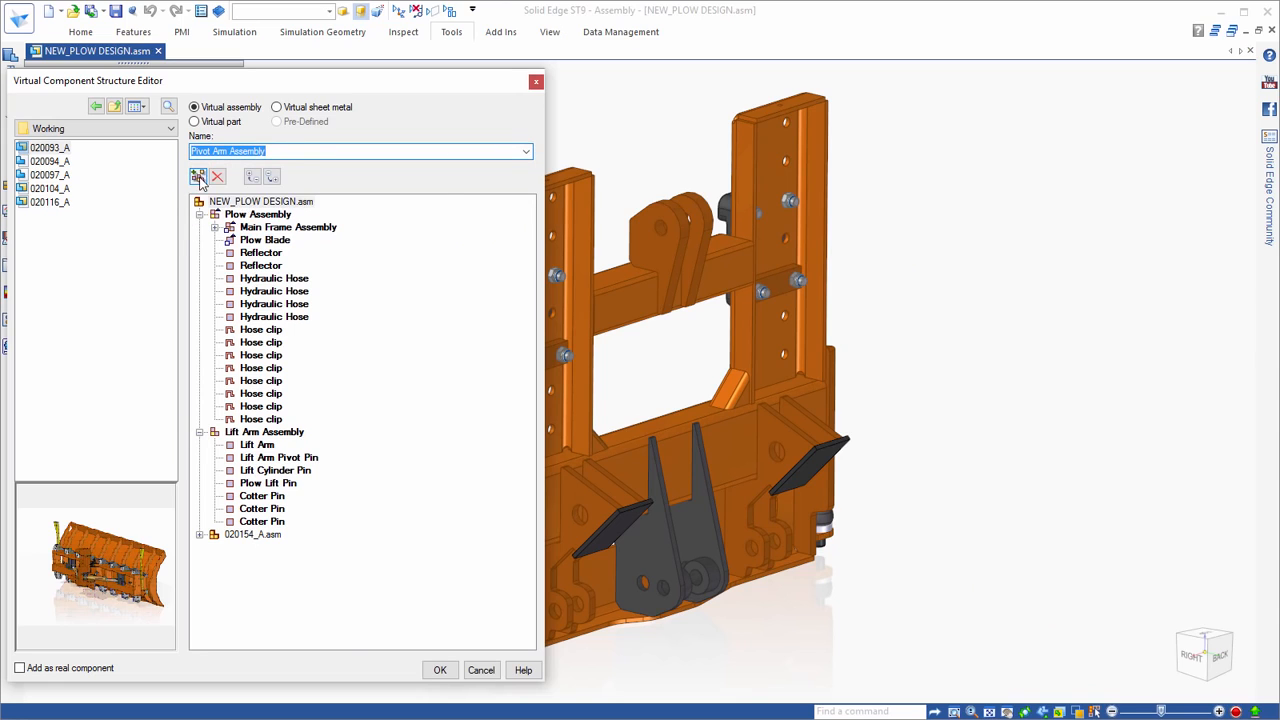
pyautogui.click(198, 176)
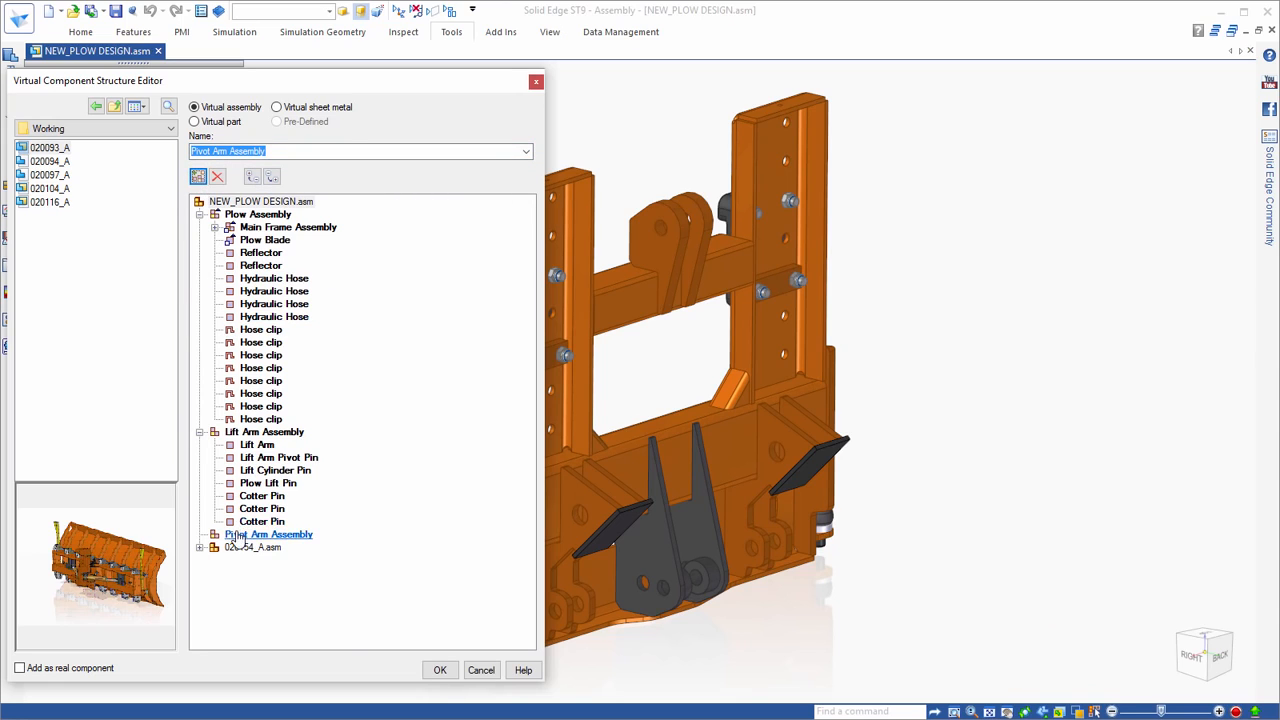
pyautogui.moveTo(236, 538); pyautogui.dragTo(229, 344)
pyautogui.moveTo(240, 226); pyautogui.dragTo(240, 227)
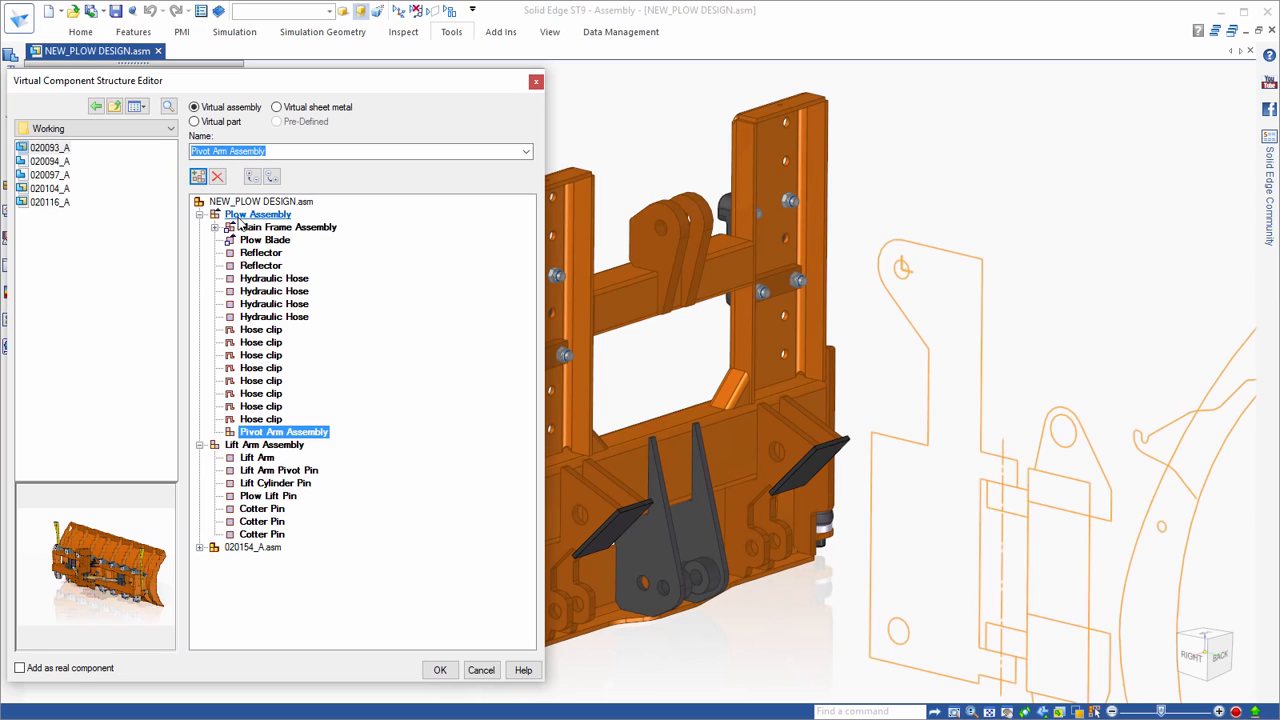
pyautogui.click(198, 177)
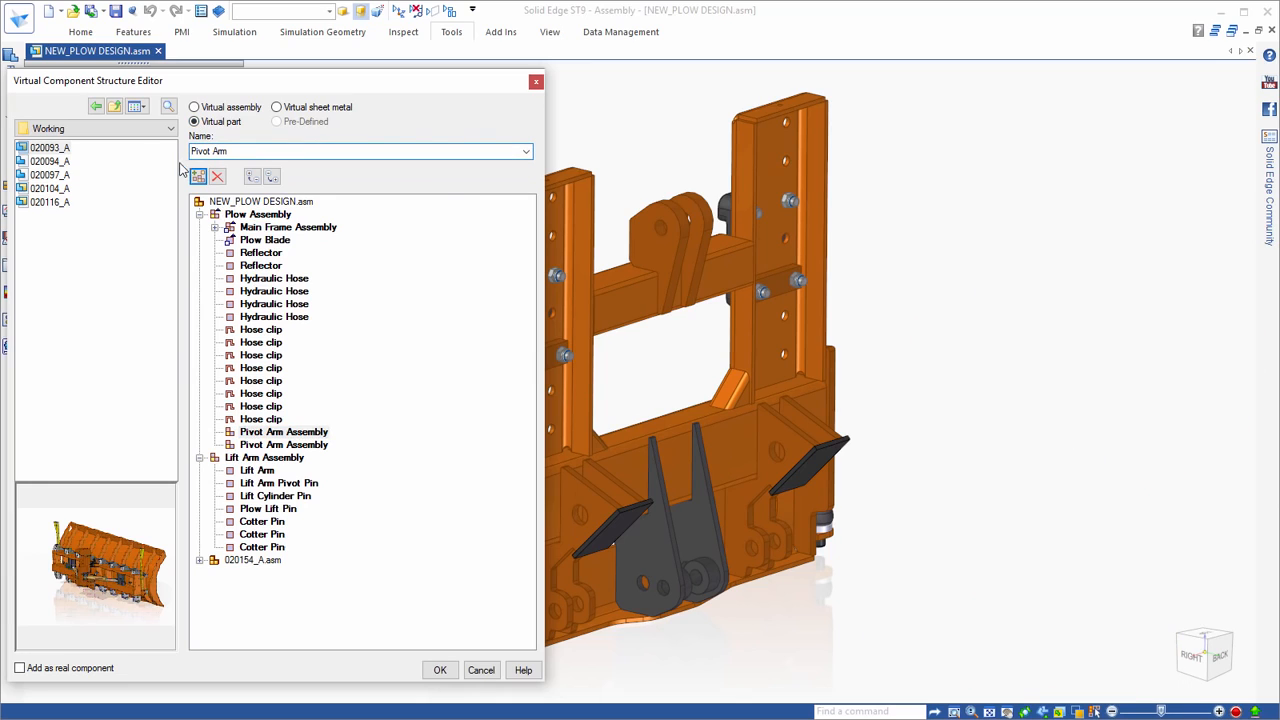
# Step: Add a Pivot Arm and two Bearing virtual parts to the Pivot Arm Assembly, and expand its second occurrence
pyautogui.click(198, 176)
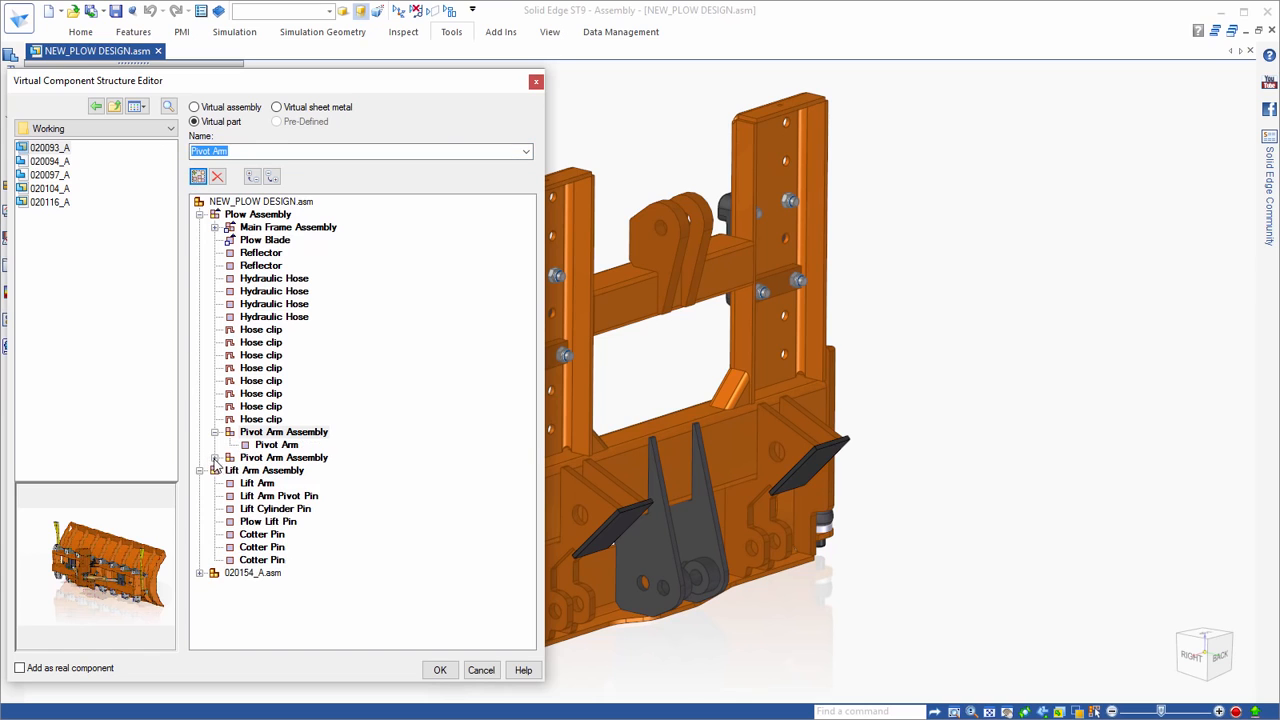
pyautogui.click(214, 458)
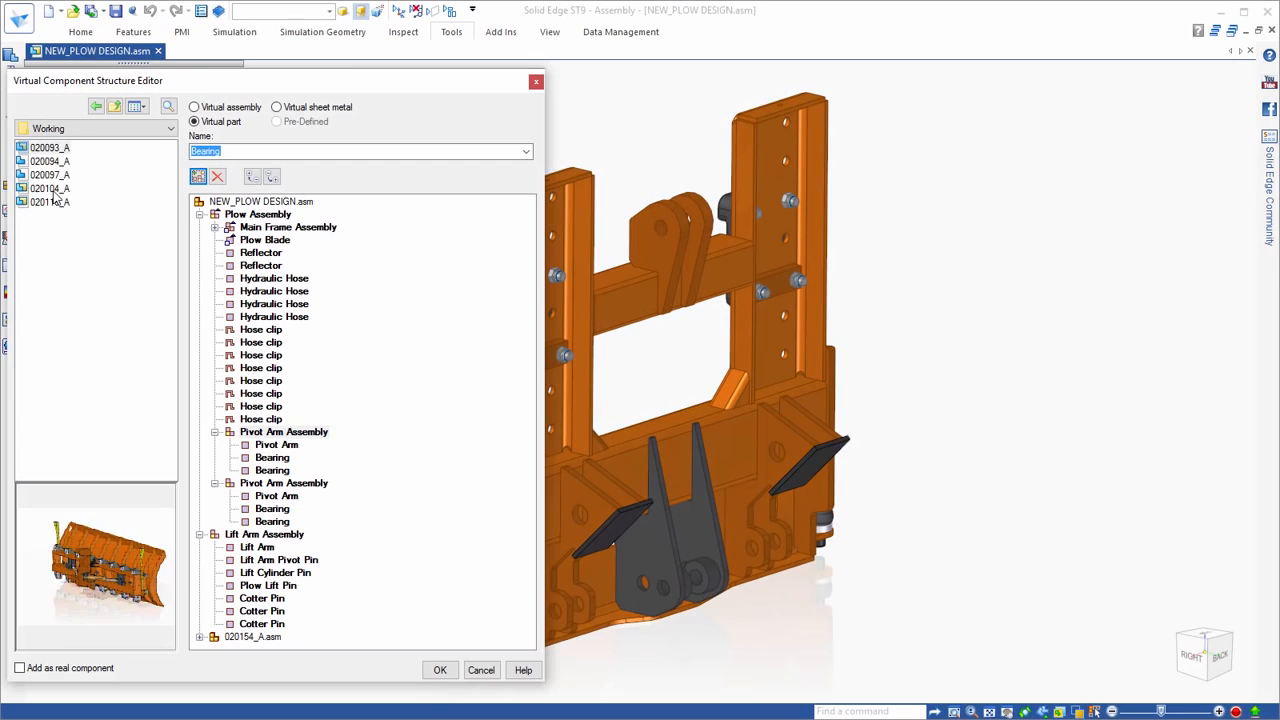
# Step: Add the existing 020104_A assembly to the top level of NEW_PLOW DESIGN.asm and accept the component structure
pyautogui.click(50, 189)
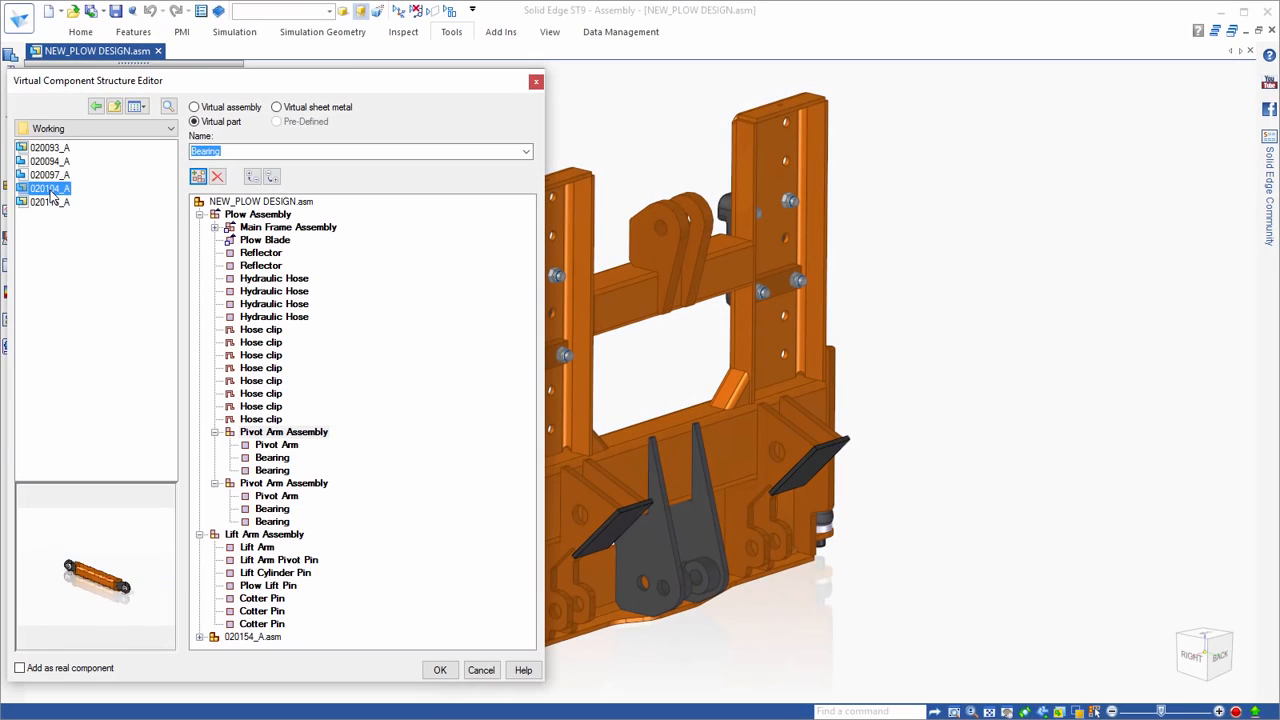
pyautogui.moveTo(95, 200); pyautogui.dragTo(218, 205)
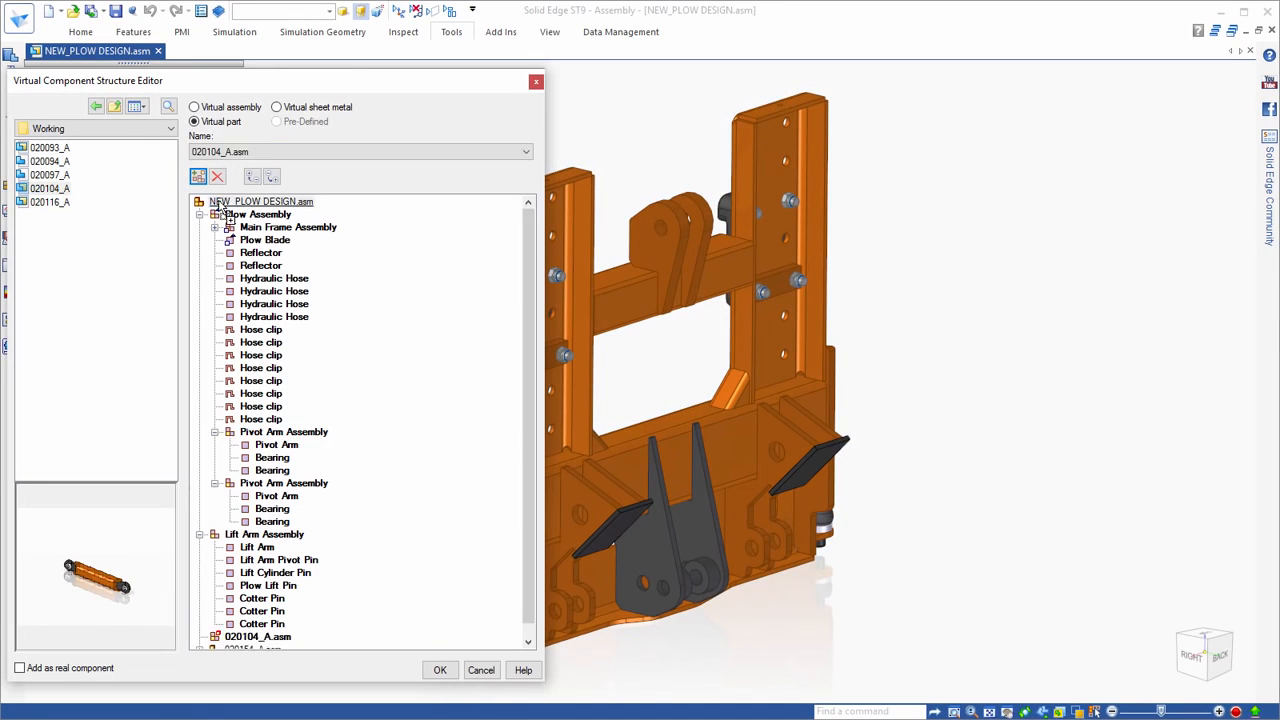
pyautogui.scroll(-1, 540, 512)
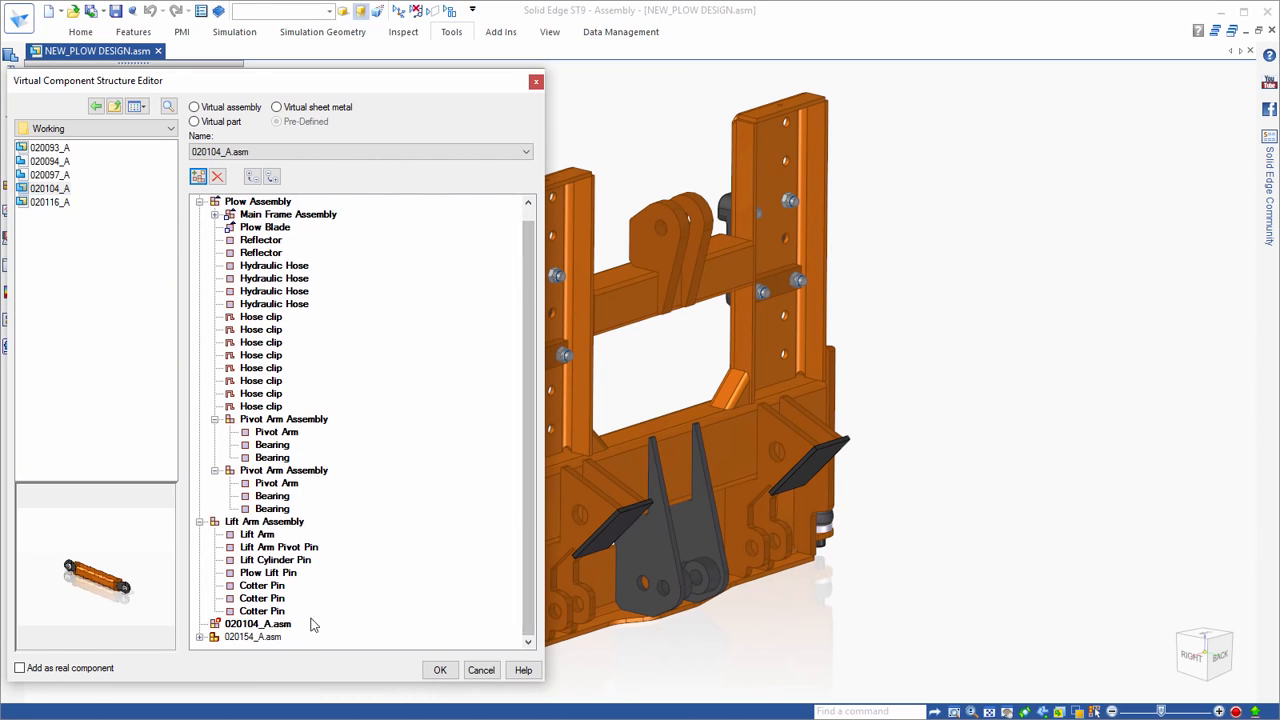
pyautogui.click(440, 671)
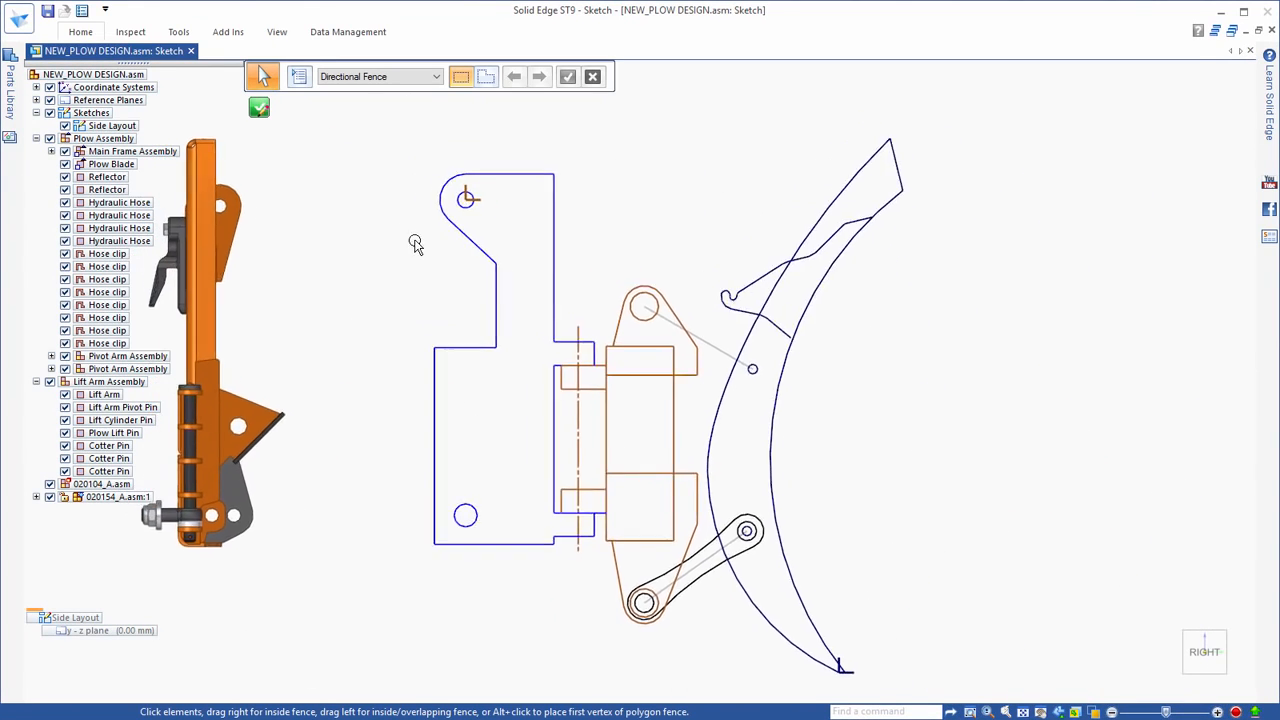
# Step: Project the upper pin hole edge of the orange attaching frame into the Side Layout sketch
pyautogui.scroll(4, 450, 251)
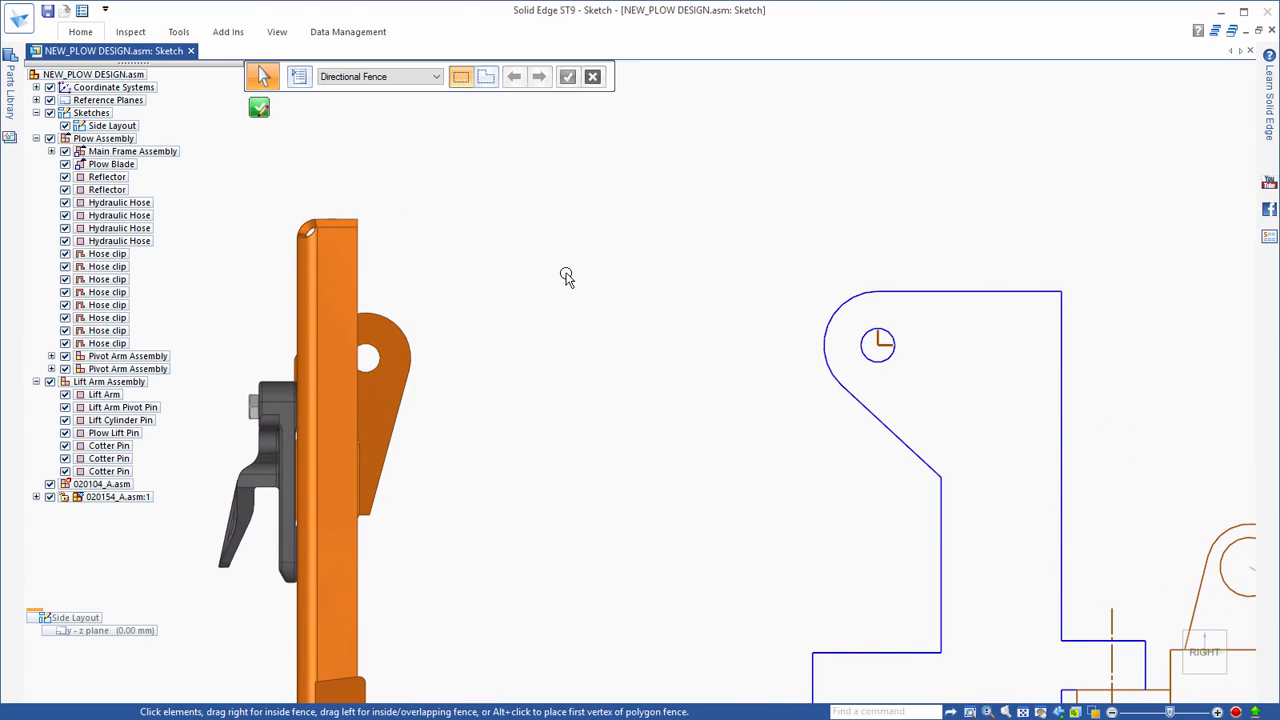
pyautogui.rightClick(566, 276)
pyautogui.click(632, 273)
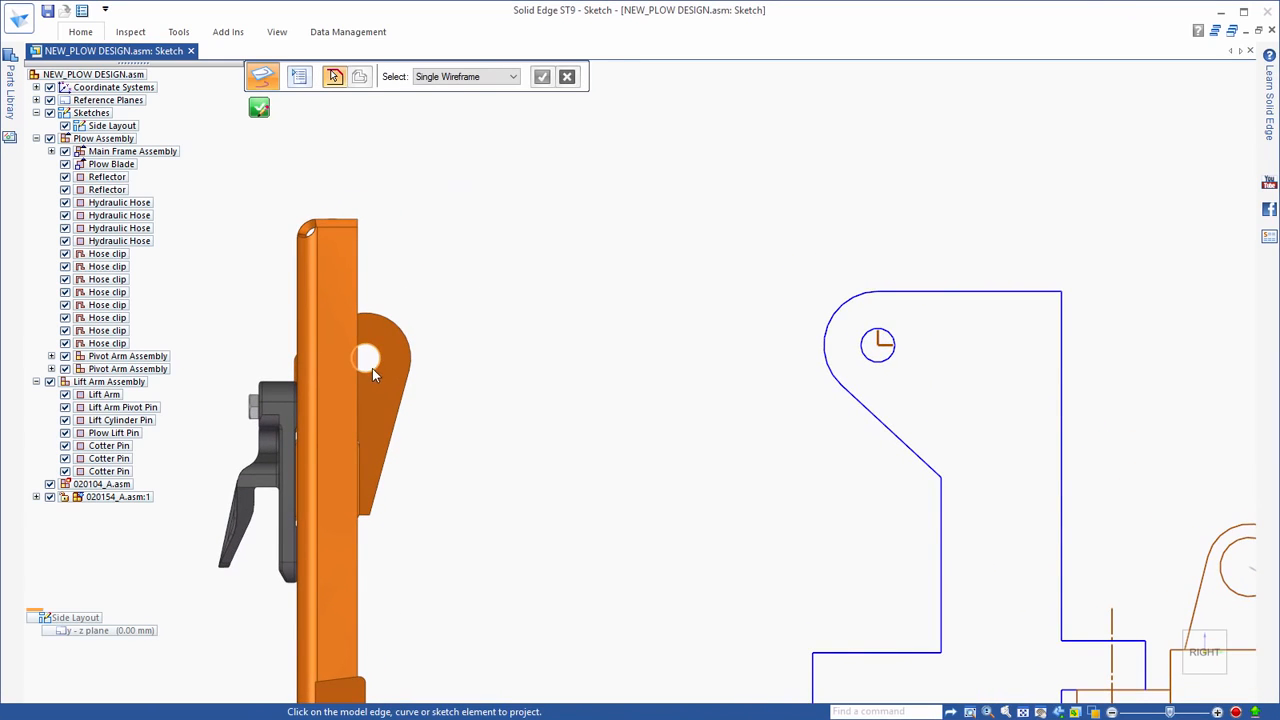
# Step: Sketch concentric 80 mm and 40 mm circles at the projected pin hole, the plow frame's upper hole and a point below and between them
pyautogui.rightClick(521, 270)
pyautogui.click(540, 235)
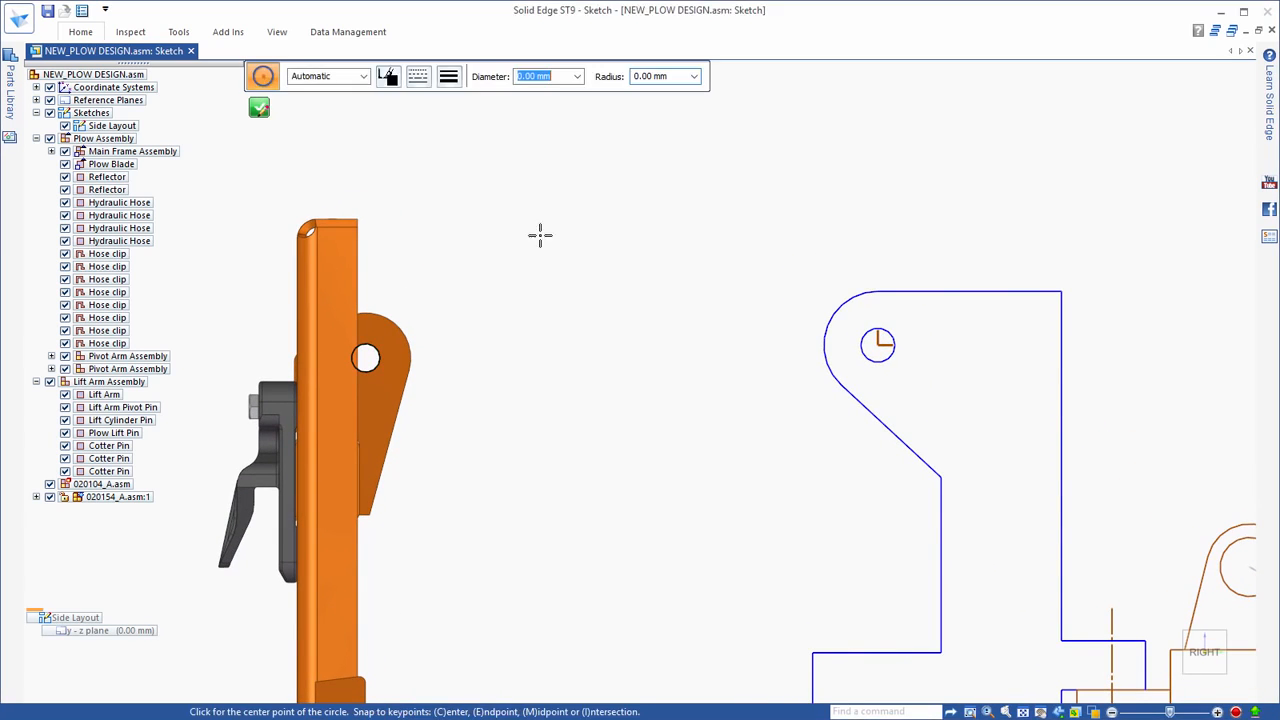
pyautogui.write('80')
pyautogui.press('Return')
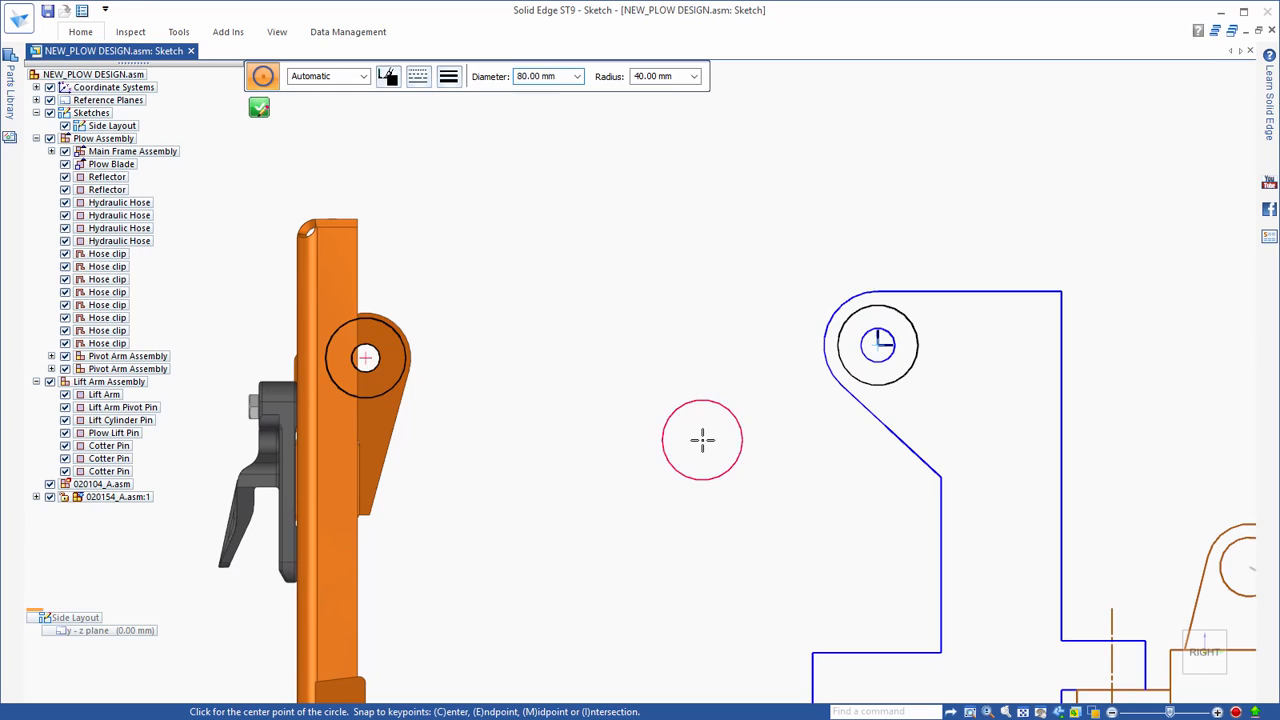
pyautogui.click(702, 440)
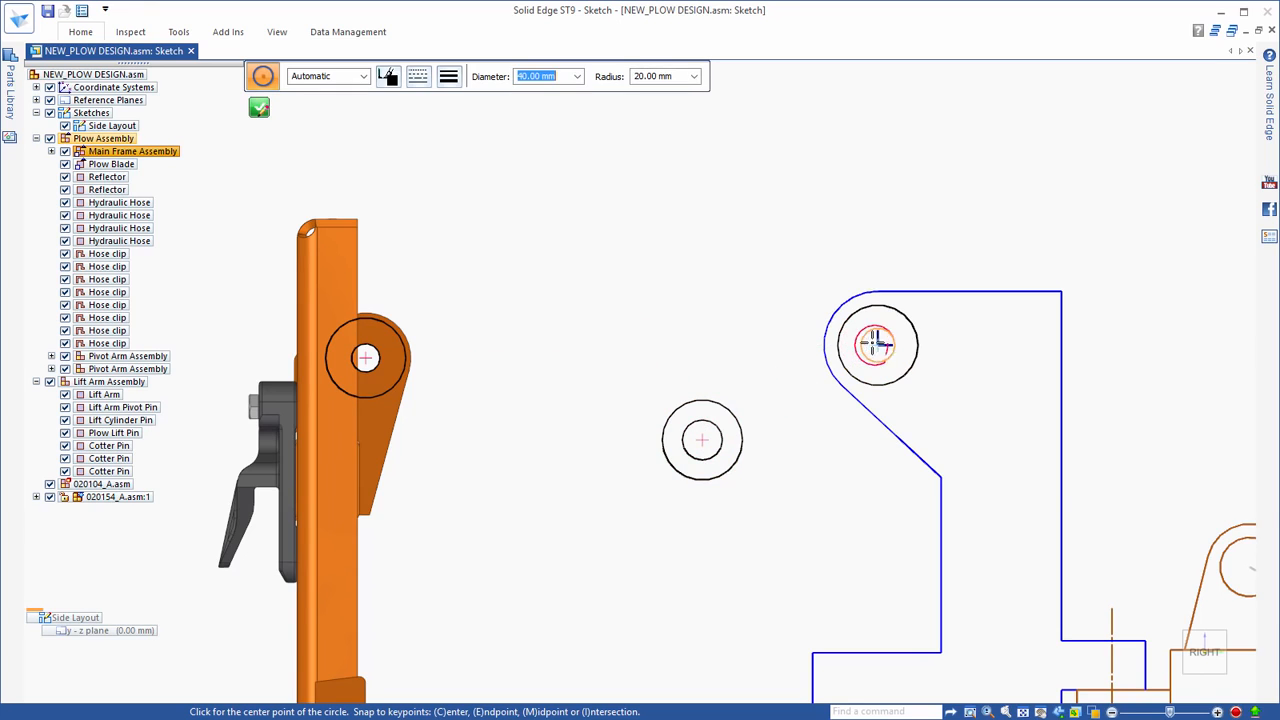
pyautogui.click(365, 357)
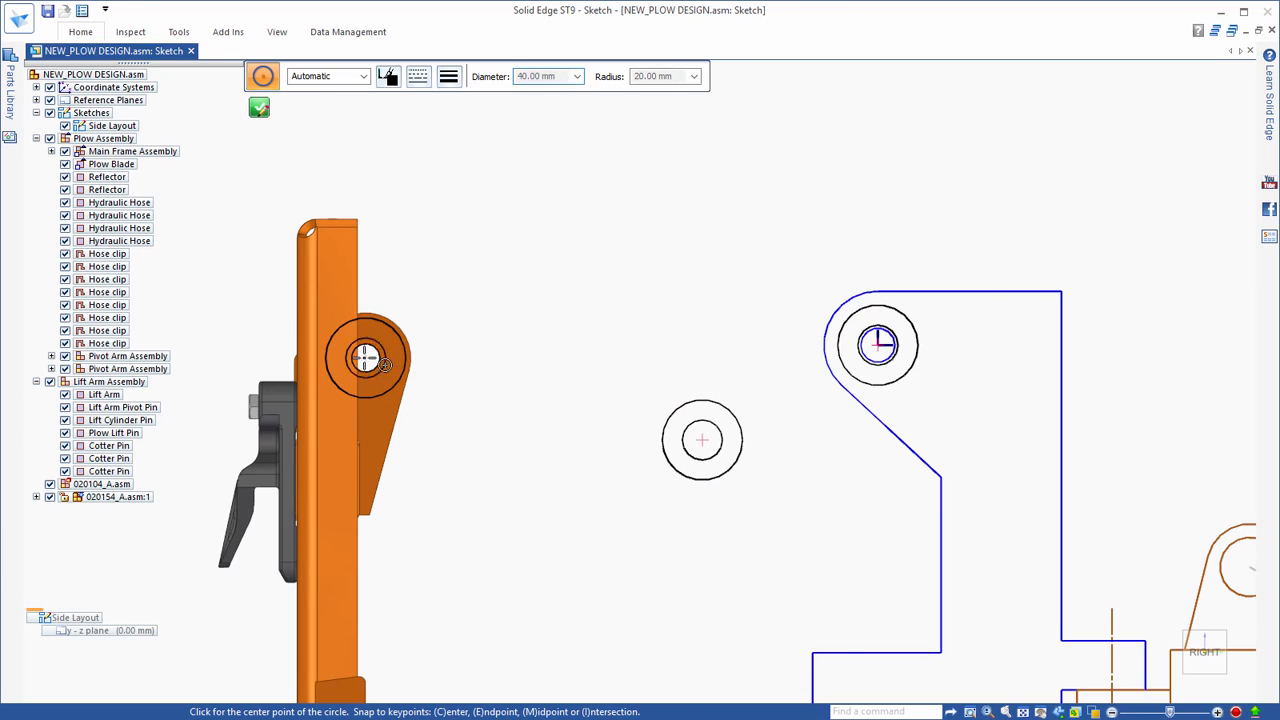
pyautogui.press('Escape')
# Step: Draw upper and lower lines joining the outer circles at the two end holes to form the arm's edges
pyautogui.moveTo(568, 224); pyautogui.dragTo(636, 231, button='right')
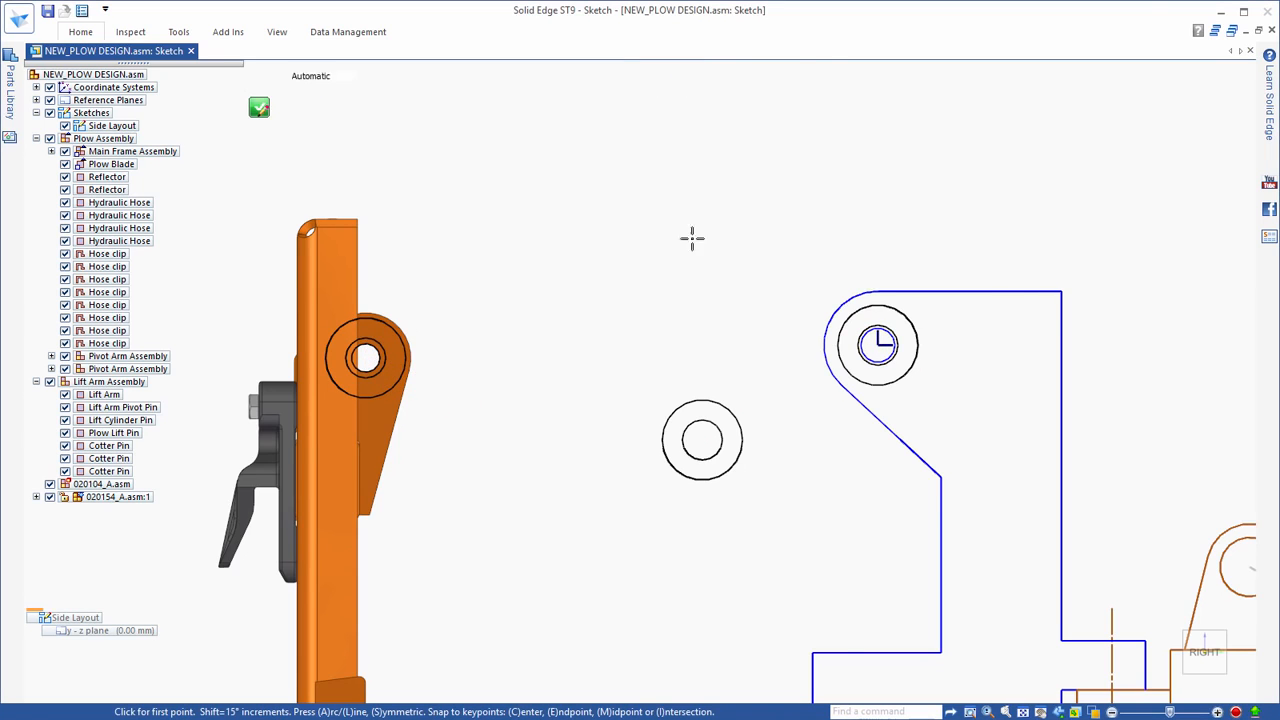
pyautogui.click(877, 304)
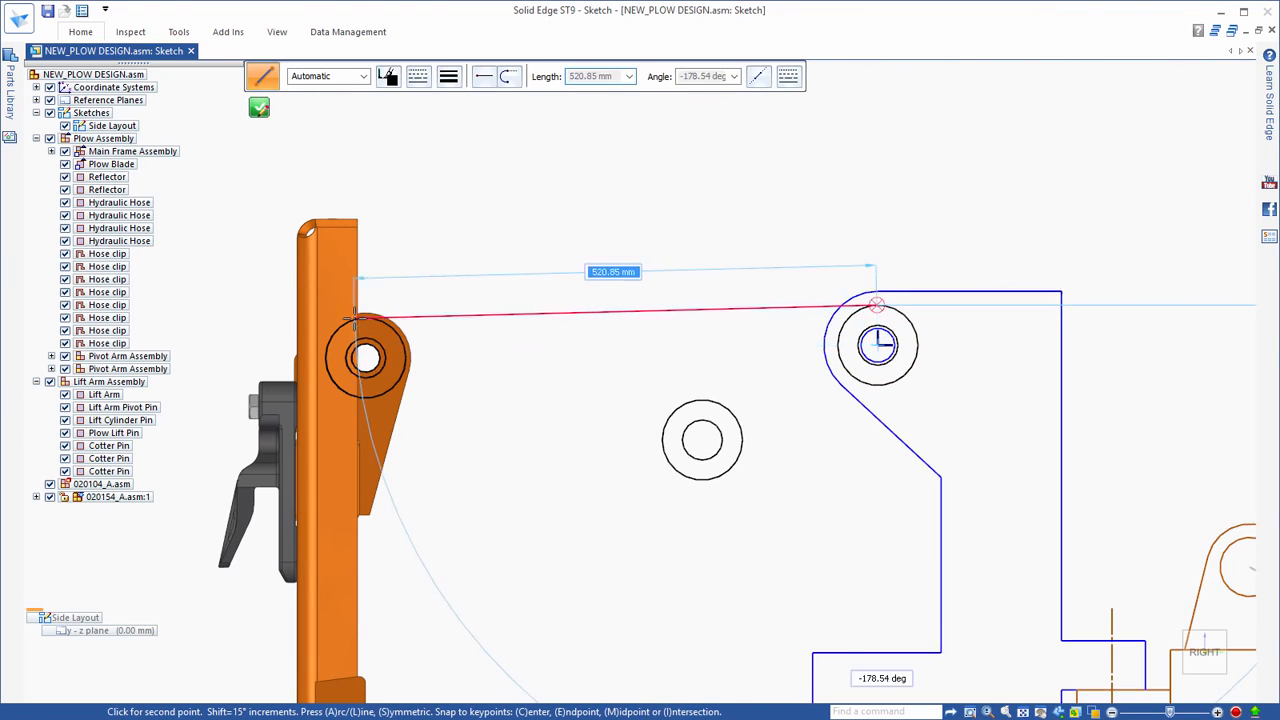
pyautogui.click(314, 318)
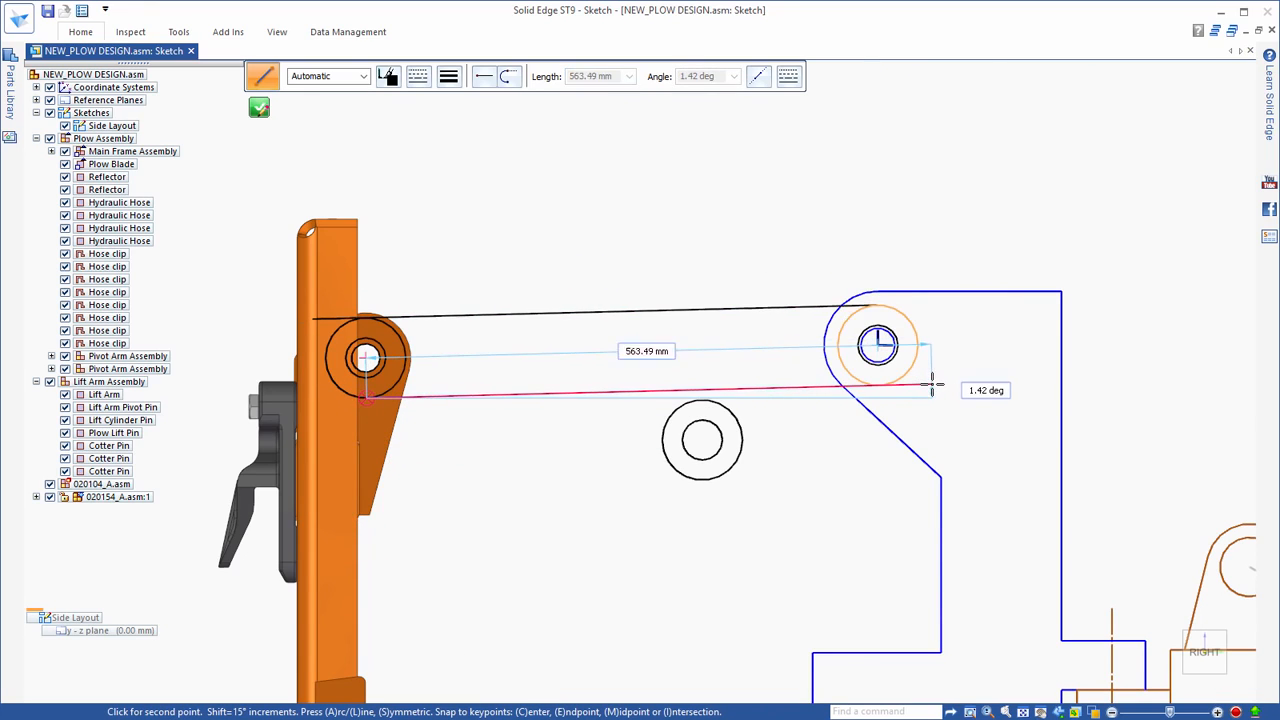
pyautogui.click(932, 388)
# Step: Draw two slanted lines tangent to the outer middle circle, extending up past the arm's lower edge
pyautogui.click(663, 452)
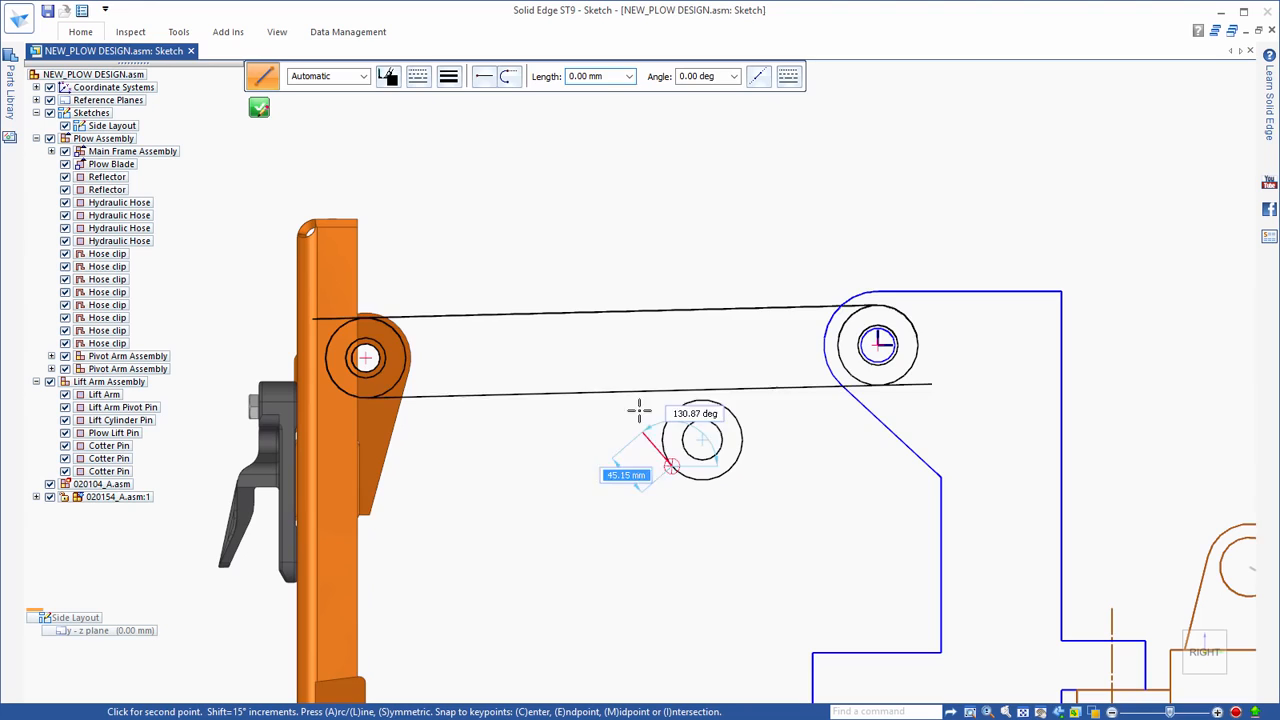
pyautogui.click(632, 356)
pyautogui.rightClick(677, 423)
pyautogui.click(732, 470)
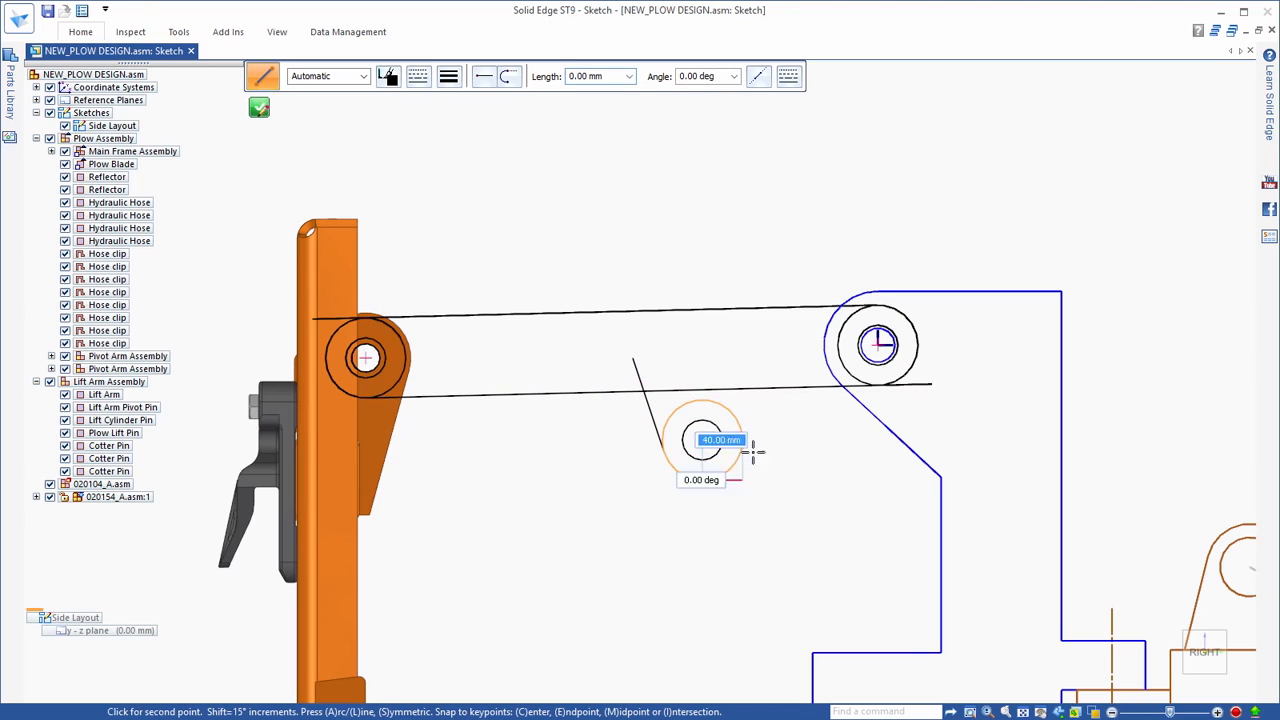
pyautogui.click(751, 358)
pyautogui.press('Escape')
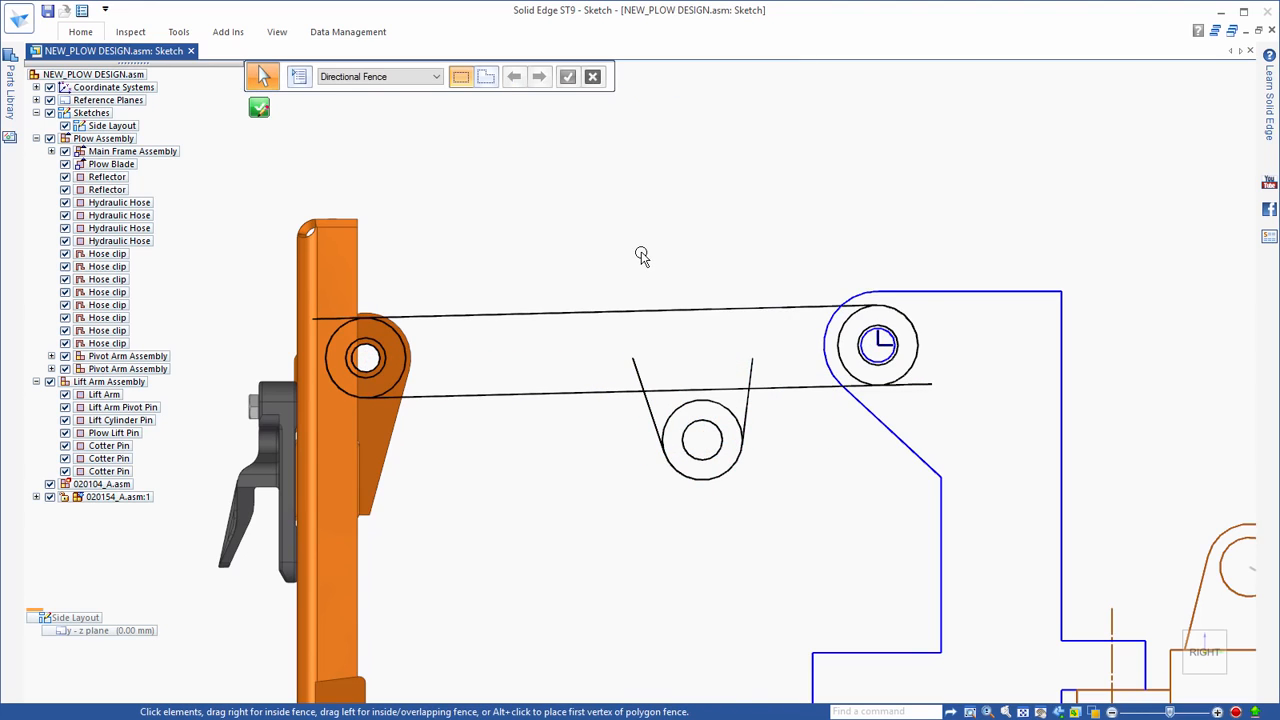
# Step: Trim the excess lines and inner arcs to leave a clean lift arm outline with a cylinder lug
pyautogui.rightClick(641, 256)
pyautogui.click(678, 290)
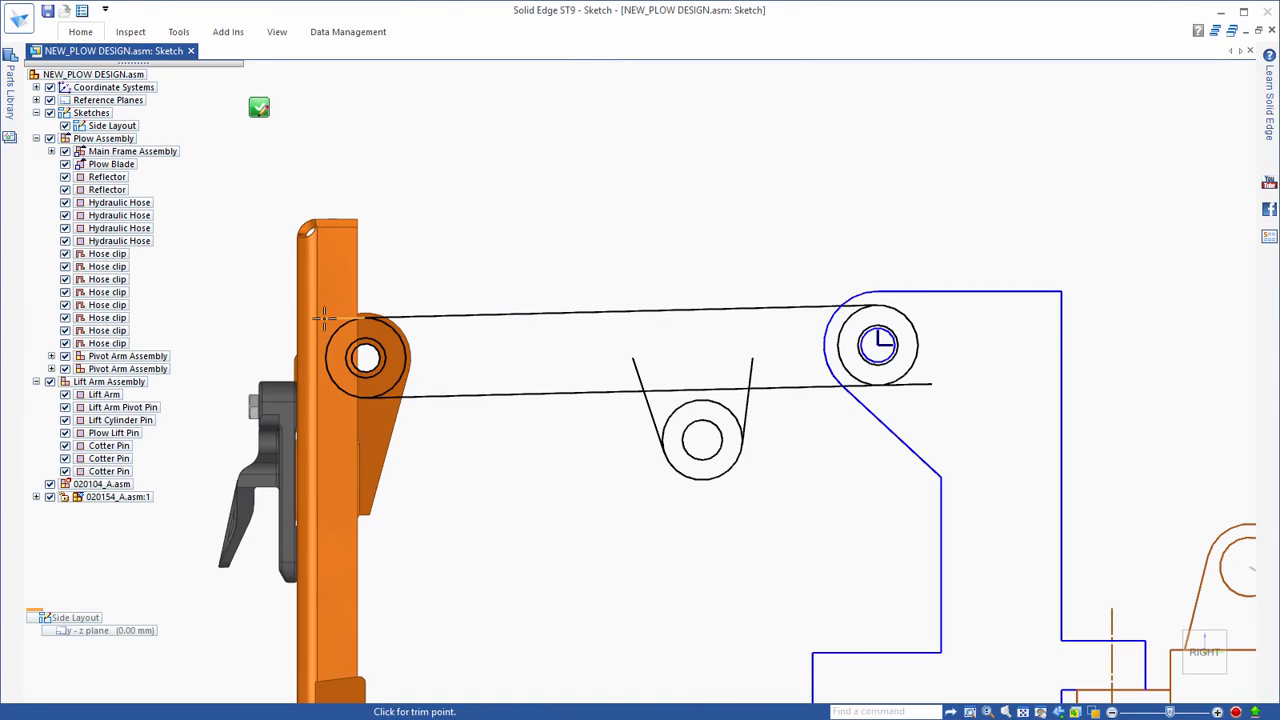
pyautogui.click(399, 336)
pyautogui.click(914, 383)
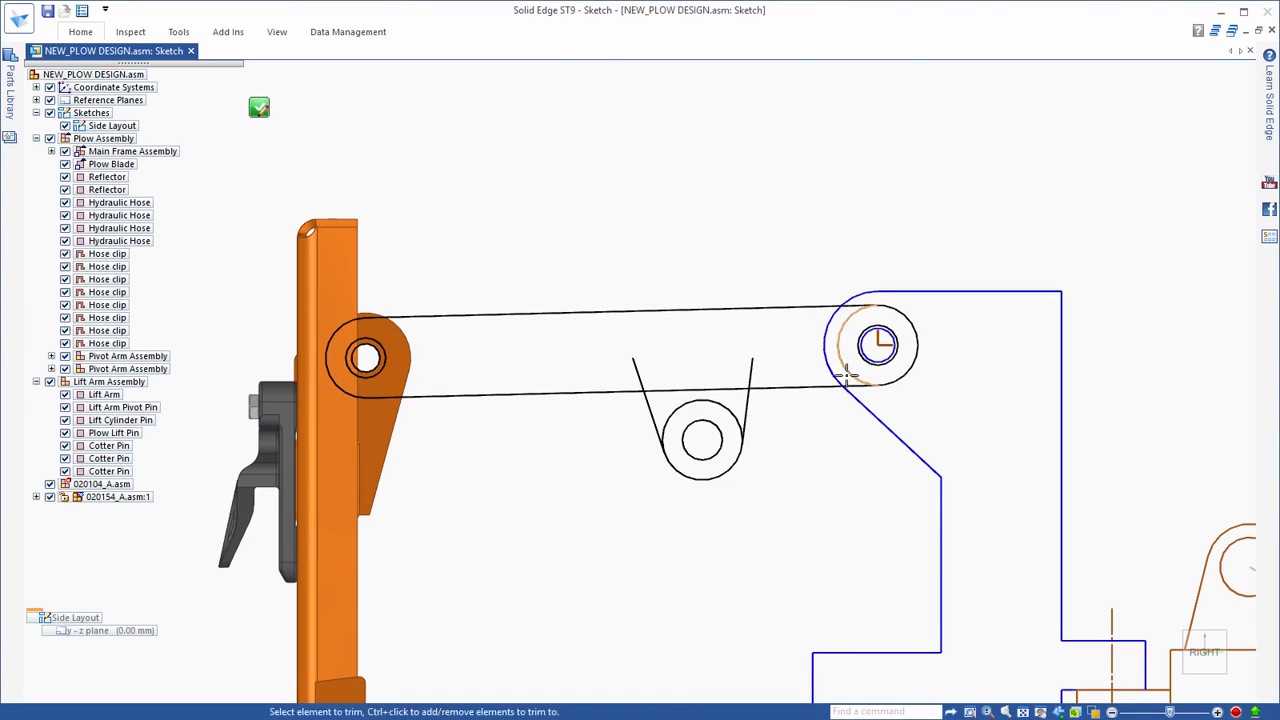
pyautogui.click(843, 369)
pyautogui.moveTo(595, 373); pyautogui.dragTo(583, 377)
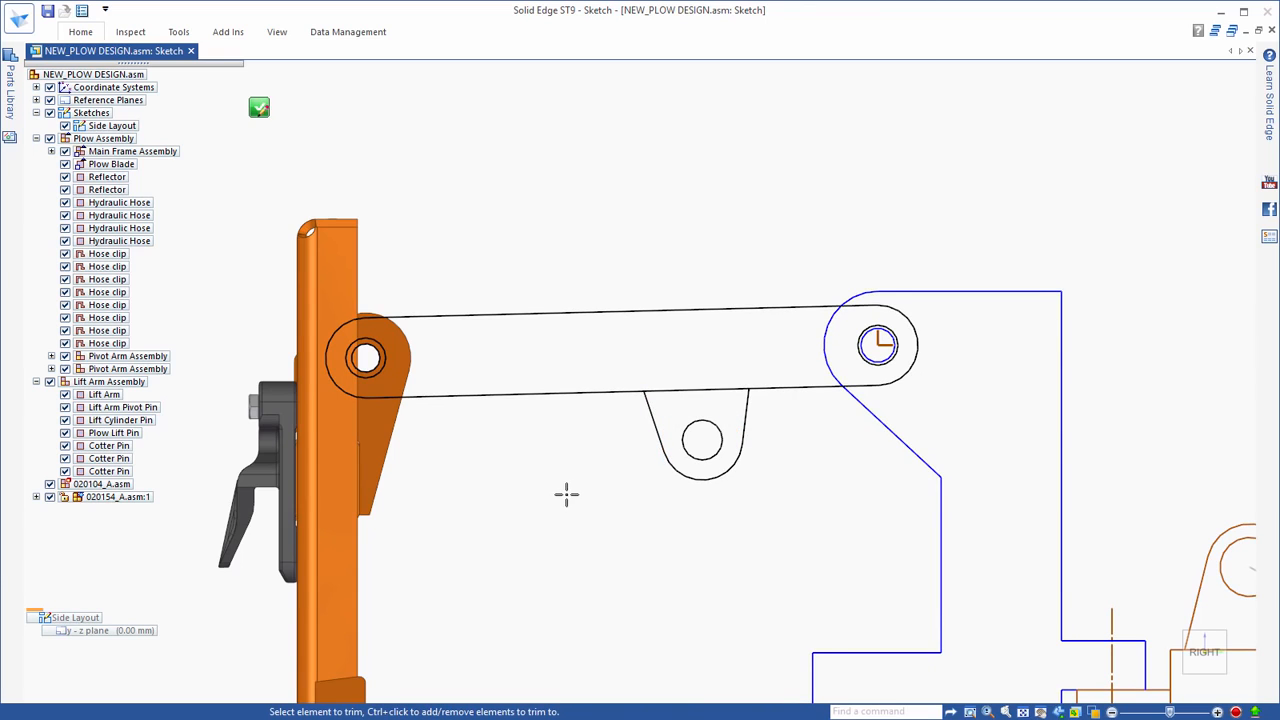
pyautogui.press('Escape')
# Step: Define the Lift Arm virtual component from the sketched outline and its holes, using the end hole centres for its coordinate system
pyautogui.rightClick(105, 400)
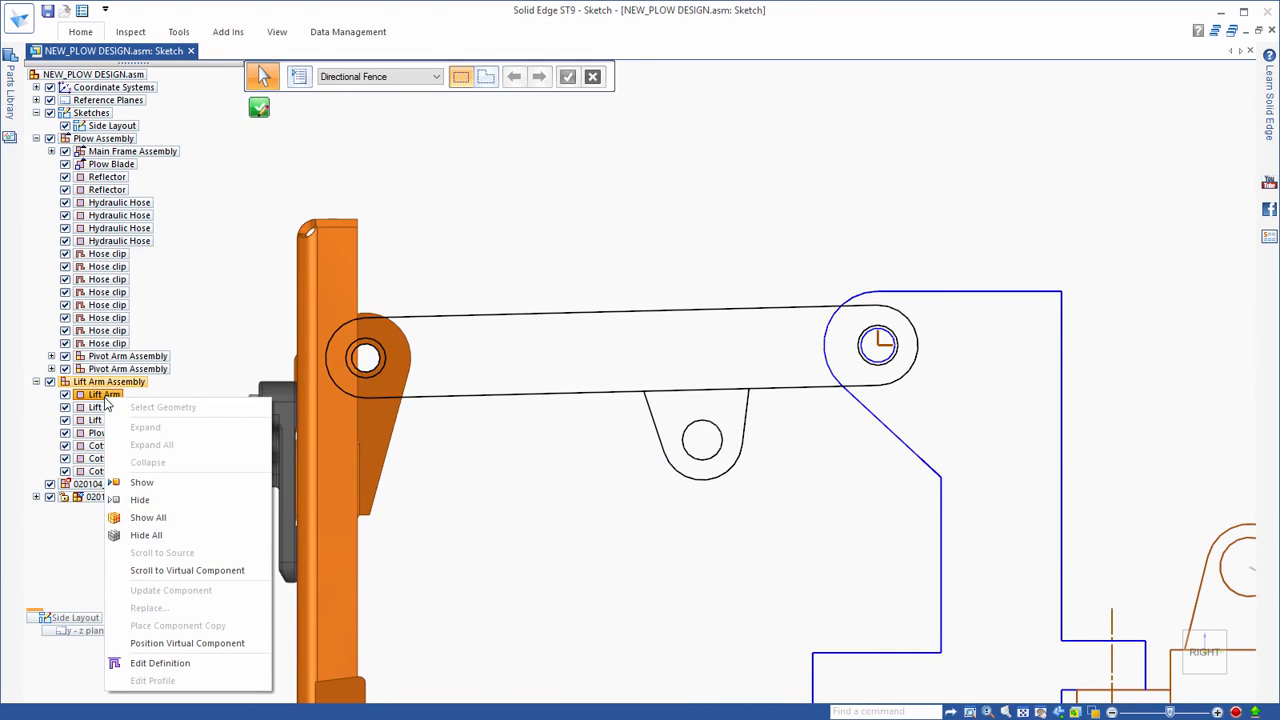
pyautogui.click(165, 662)
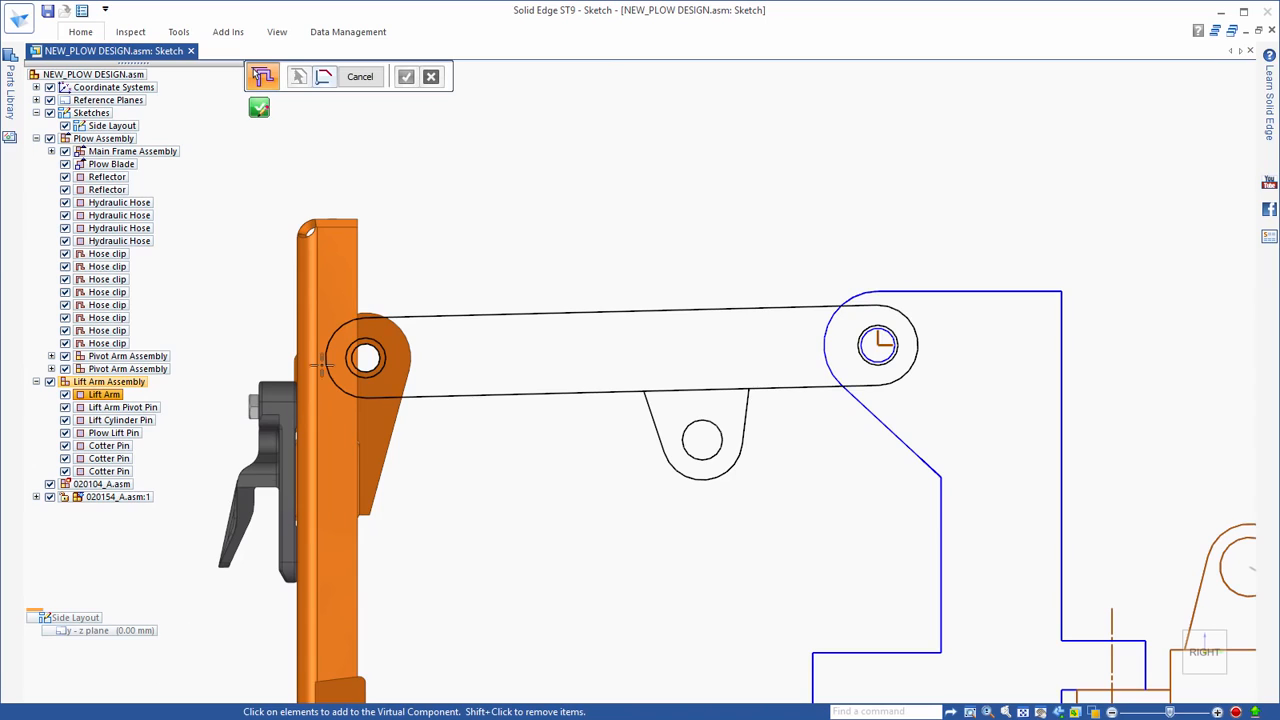
pyautogui.click(325, 368)
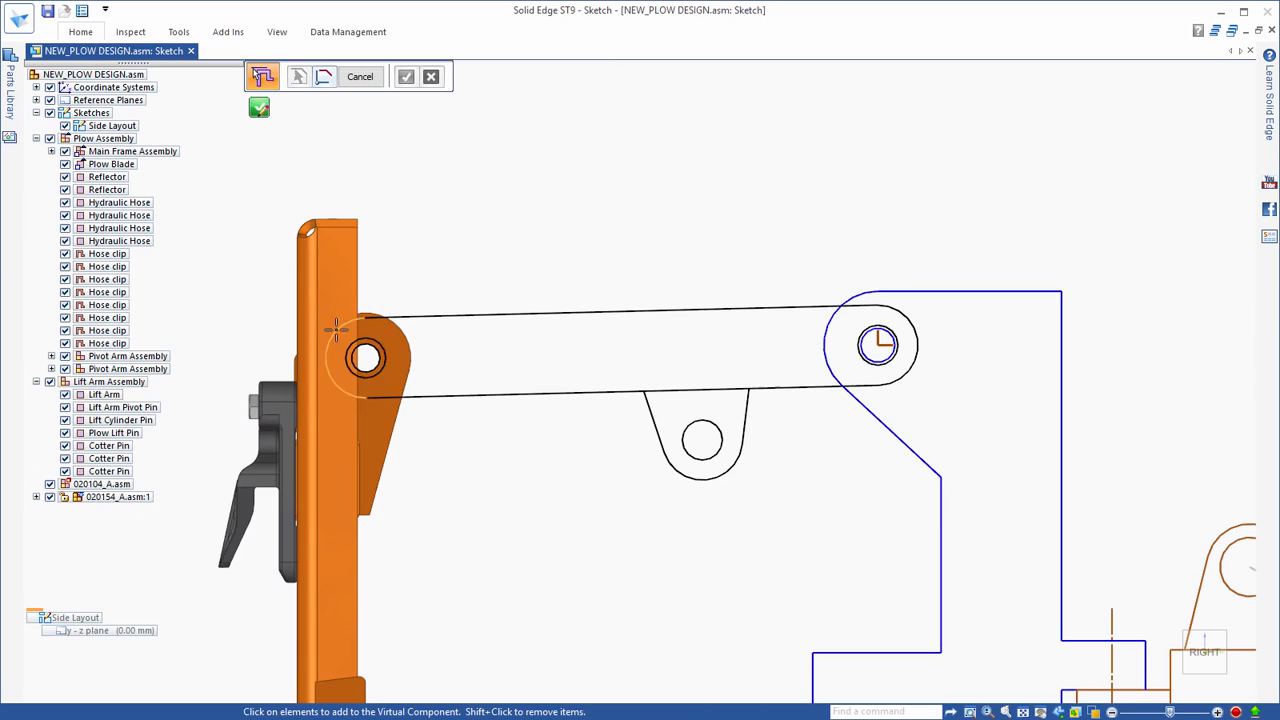
pyautogui.click(413, 394)
pyautogui.moveTo(673, 396); pyautogui.dragTo(967, 536)
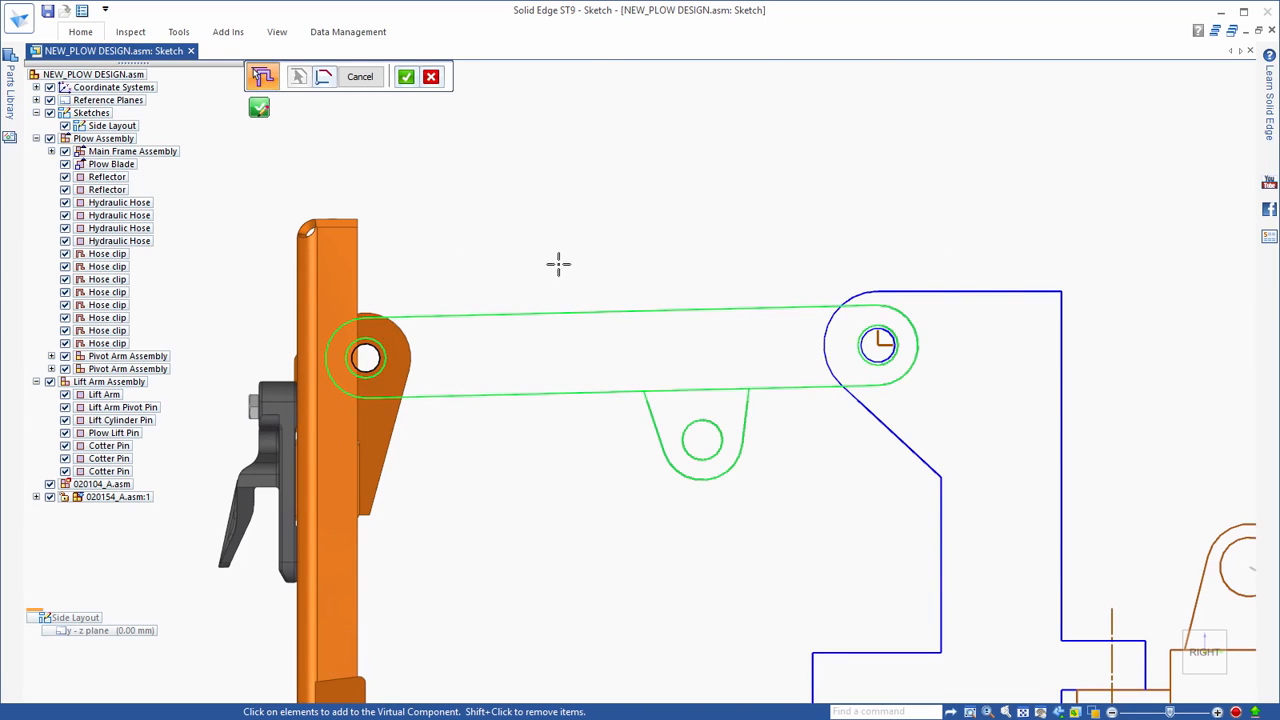
pyautogui.rightClick(556, 262)
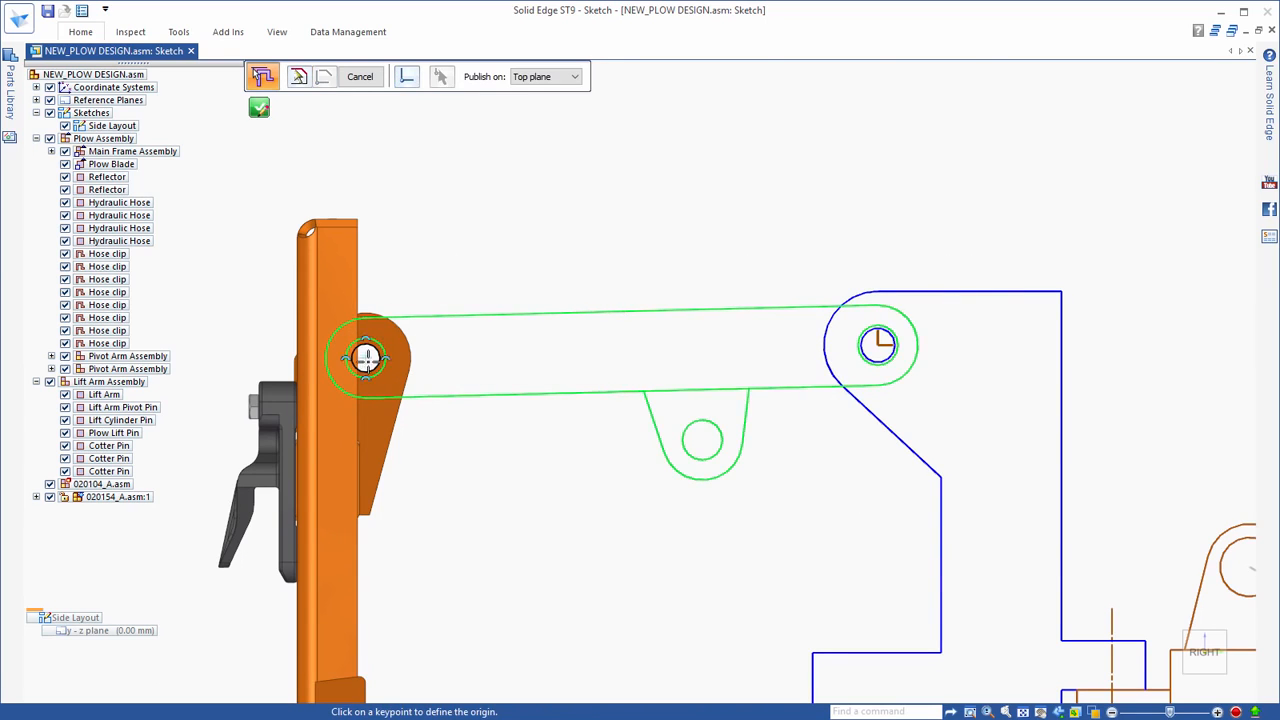
pyautogui.click(877, 344)
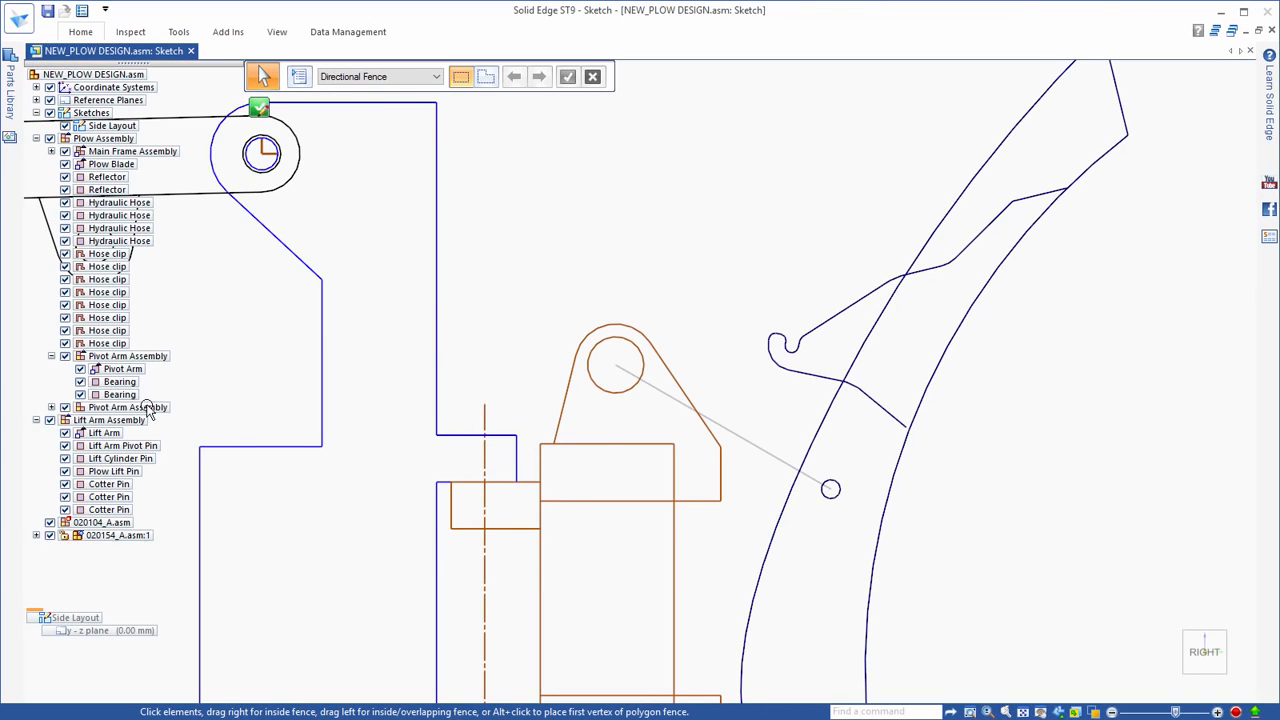
# Step: Position the second Pivot Arm Assembly in the free space above the main frame layout, beside the plow blade
pyautogui.click(148, 408)
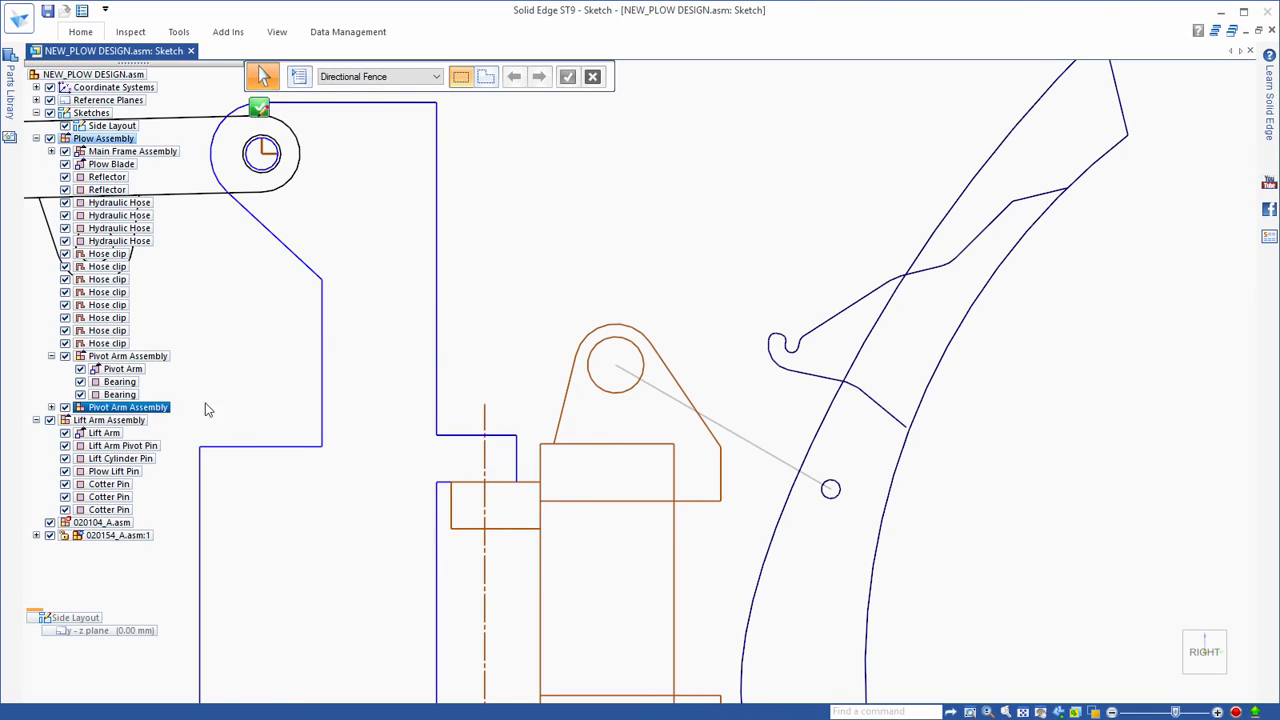
pyautogui.moveTo(638, 186); pyautogui.dragTo(639, 183)
pyautogui.click(640, 181)
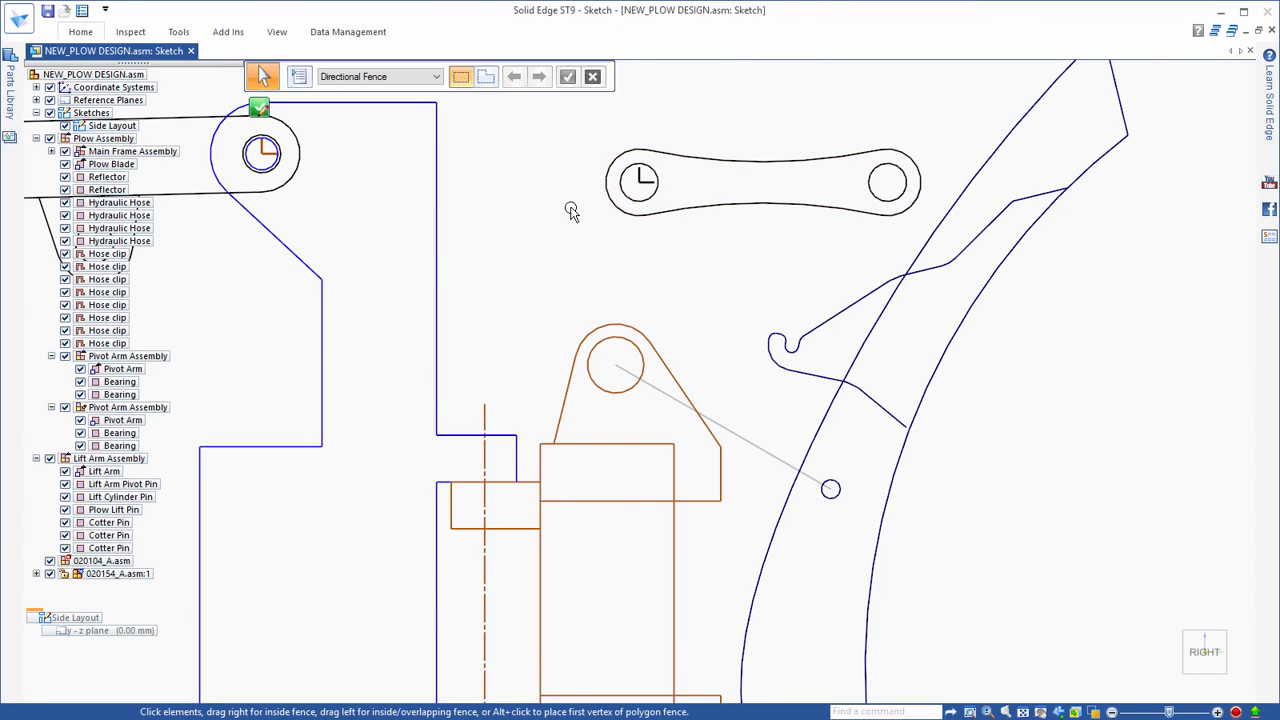
# Step: Connect the second pivot arm's hole centres to the frame's upper pivot hole and the plow blade's connection hole
pyautogui.rightClick(571, 205)
pyautogui.click(570, 168)
pyautogui.click(639, 181)
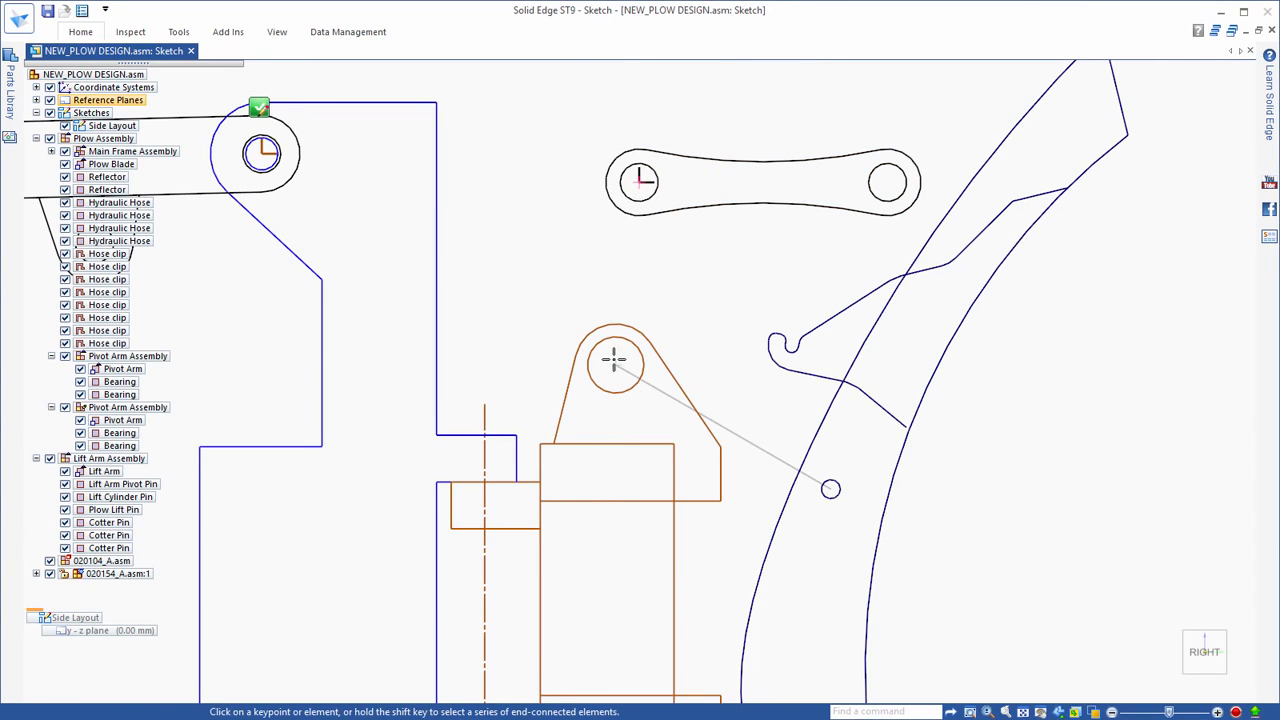
pyautogui.click(615, 362)
pyautogui.click(866, 366)
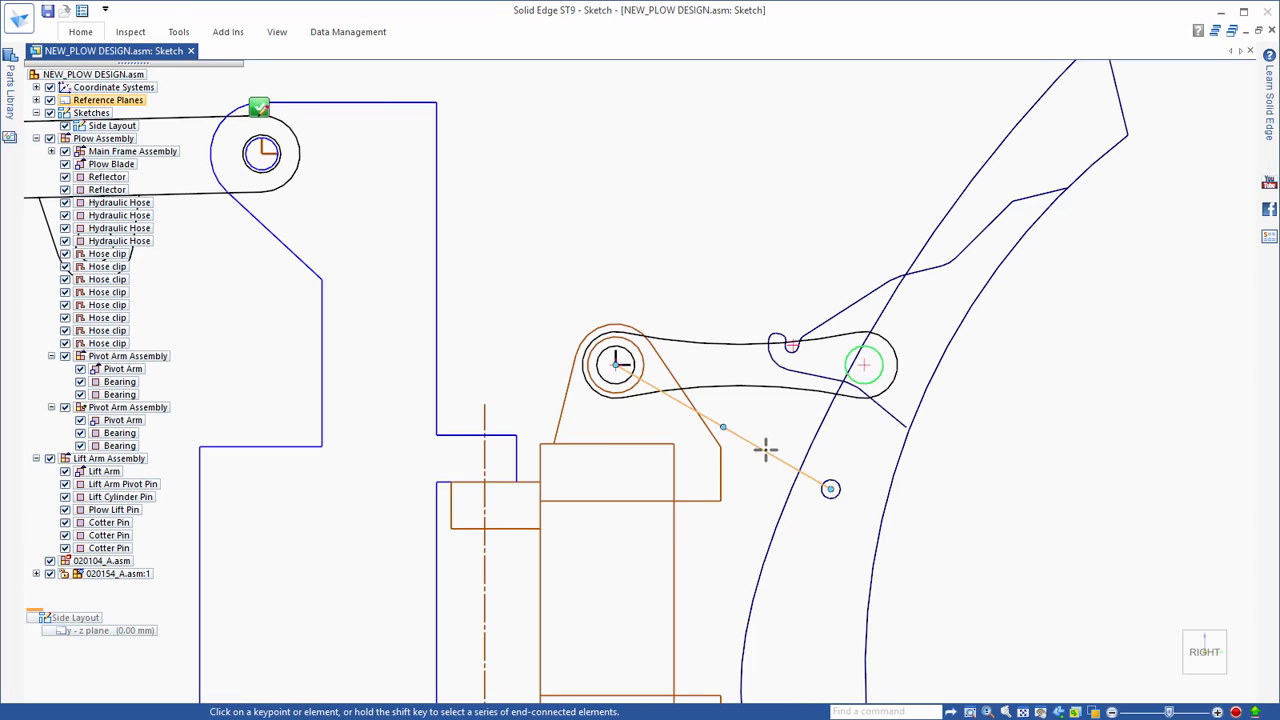
pyautogui.click(830, 488)
pyautogui.press('Escape')
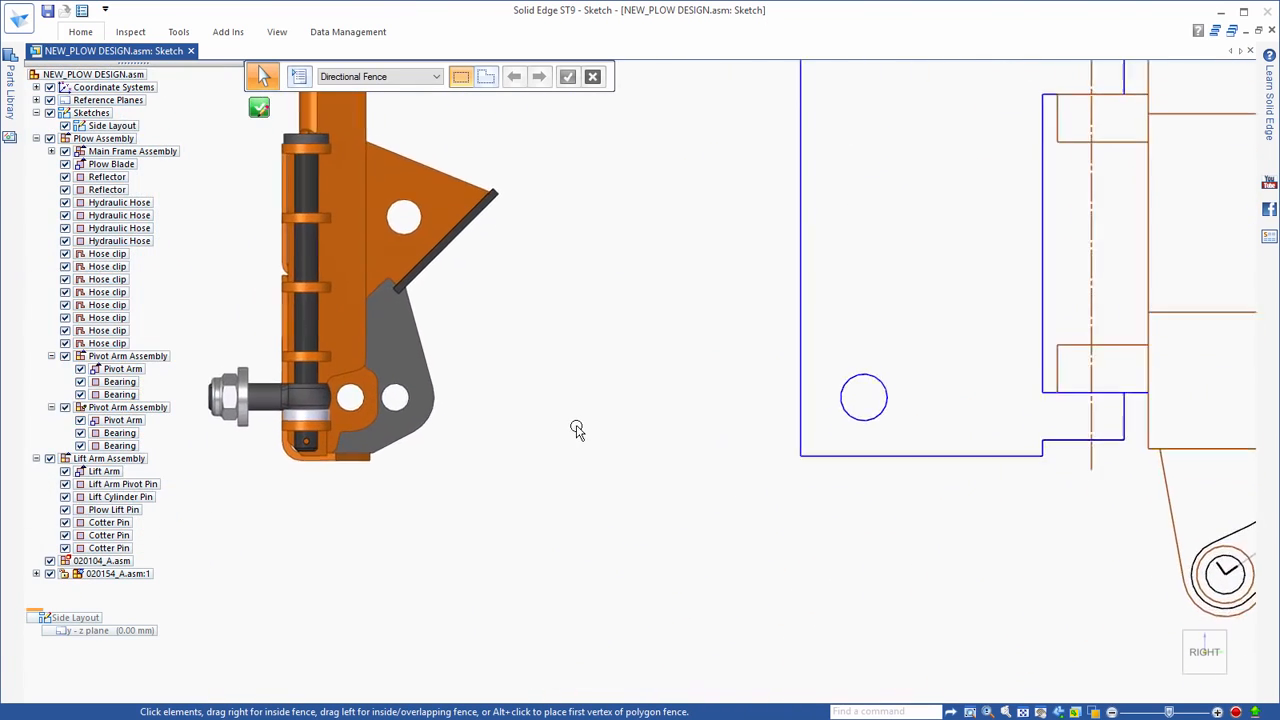
# Step: Place component 020104_A.asm between the attaching frame and the main frame outline, using its Front sketch in a diagonal orientation
pyautogui.click(117, 562)
pyautogui.moveTo(587, 345); pyautogui.dragTo(640, 290)
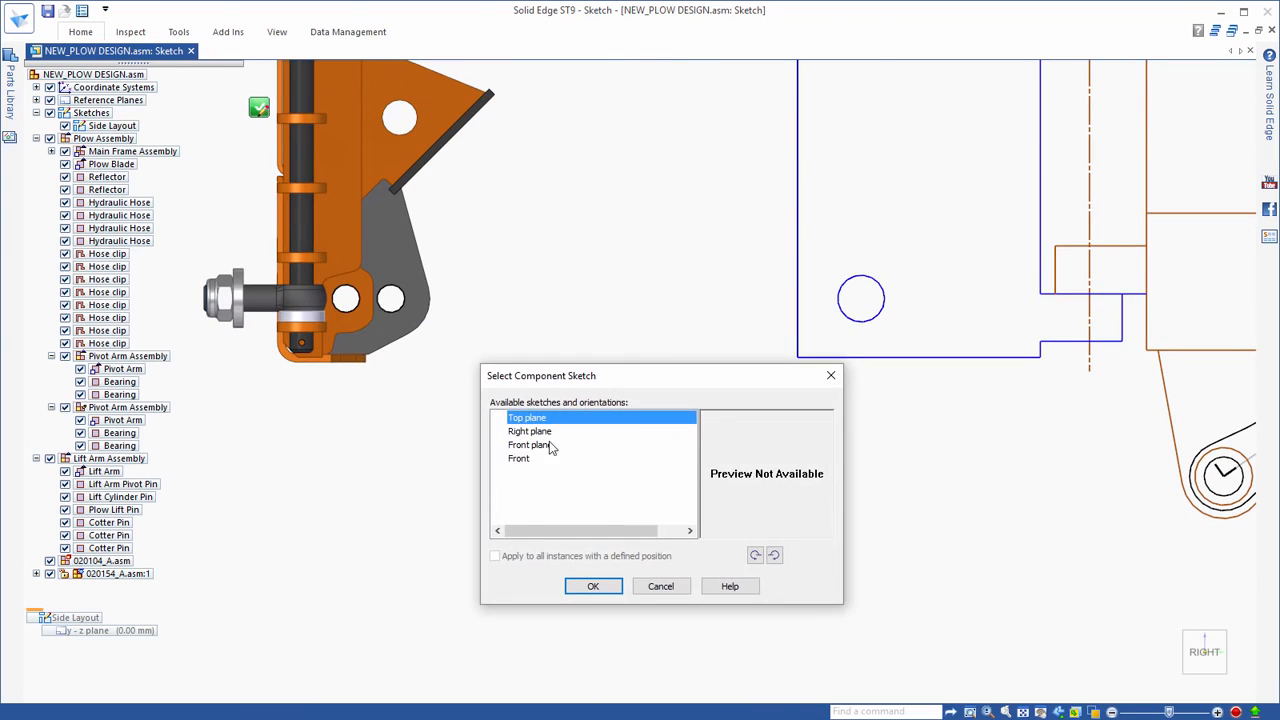
pyautogui.click(516, 459)
pyautogui.click(756, 556)
pyautogui.click(757, 556)
pyautogui.click(757, 556)
pyautogui.click(757, 556)
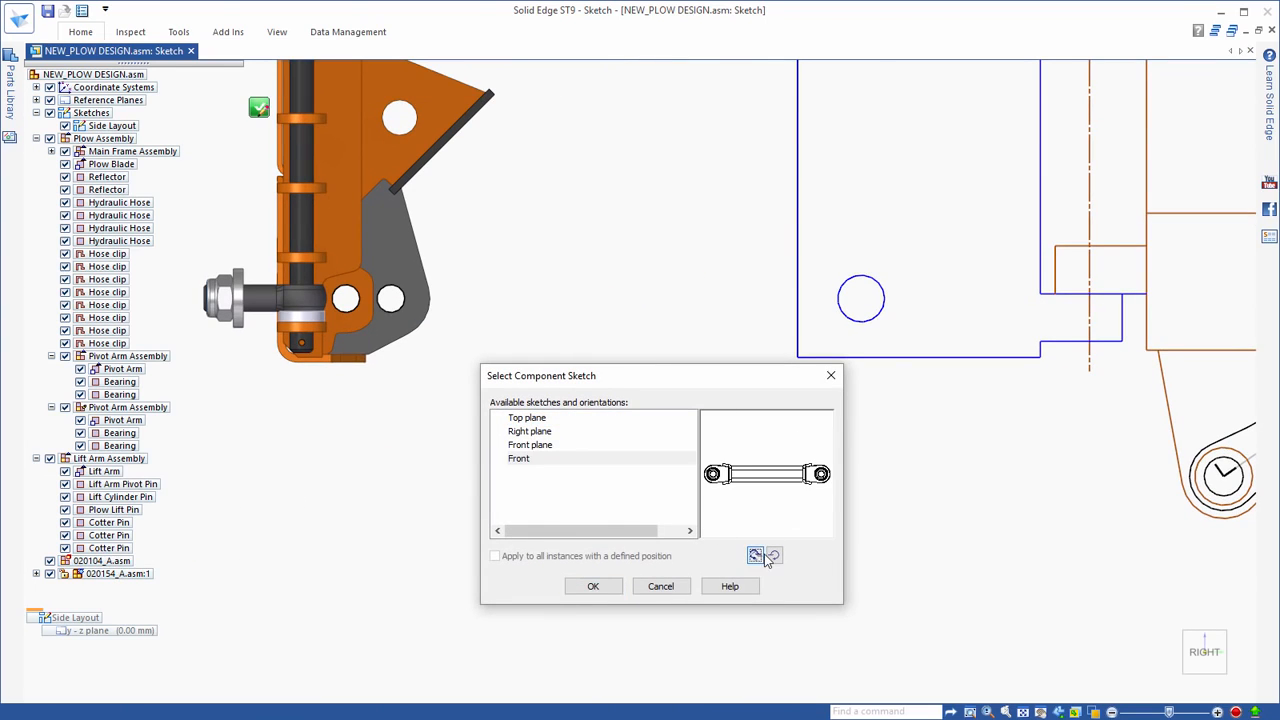
pyautogui.click(773, 557)
pyautogui.click(773, 557)
pyautogui.click(773, 557)
pyautogui.click(593, 587)
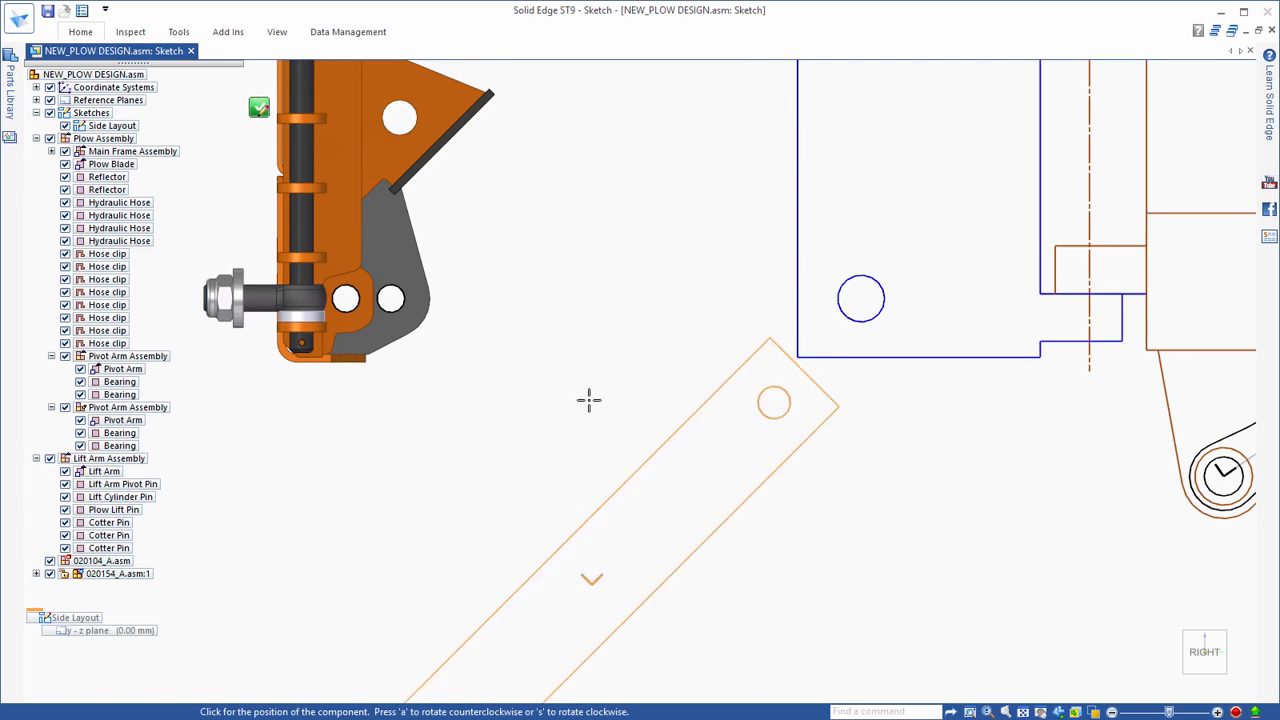
pyautogui.click(572, 300)
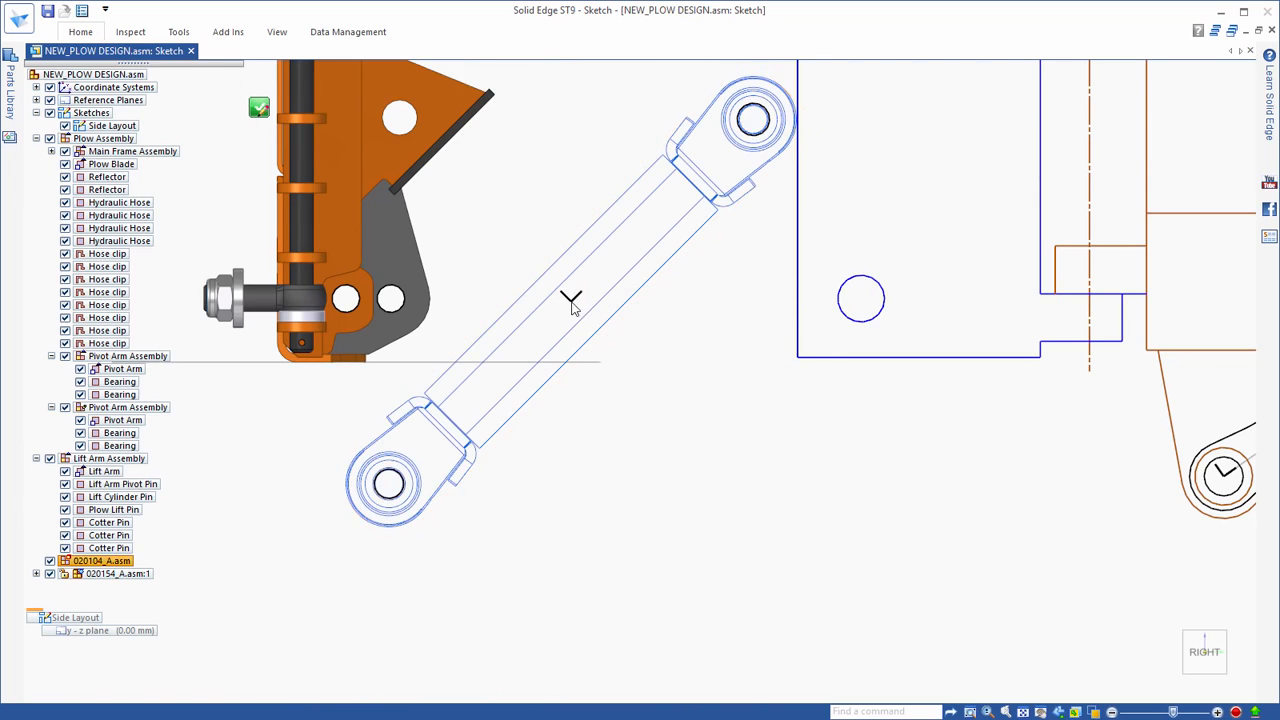
# Step: Connect the hole centres of the 020104_A link to the main frame's lower hole and the attaching frame's lower orange bracket hole
pyautogui.rightClick(704, 448)
pyautogui.click(709, 402)
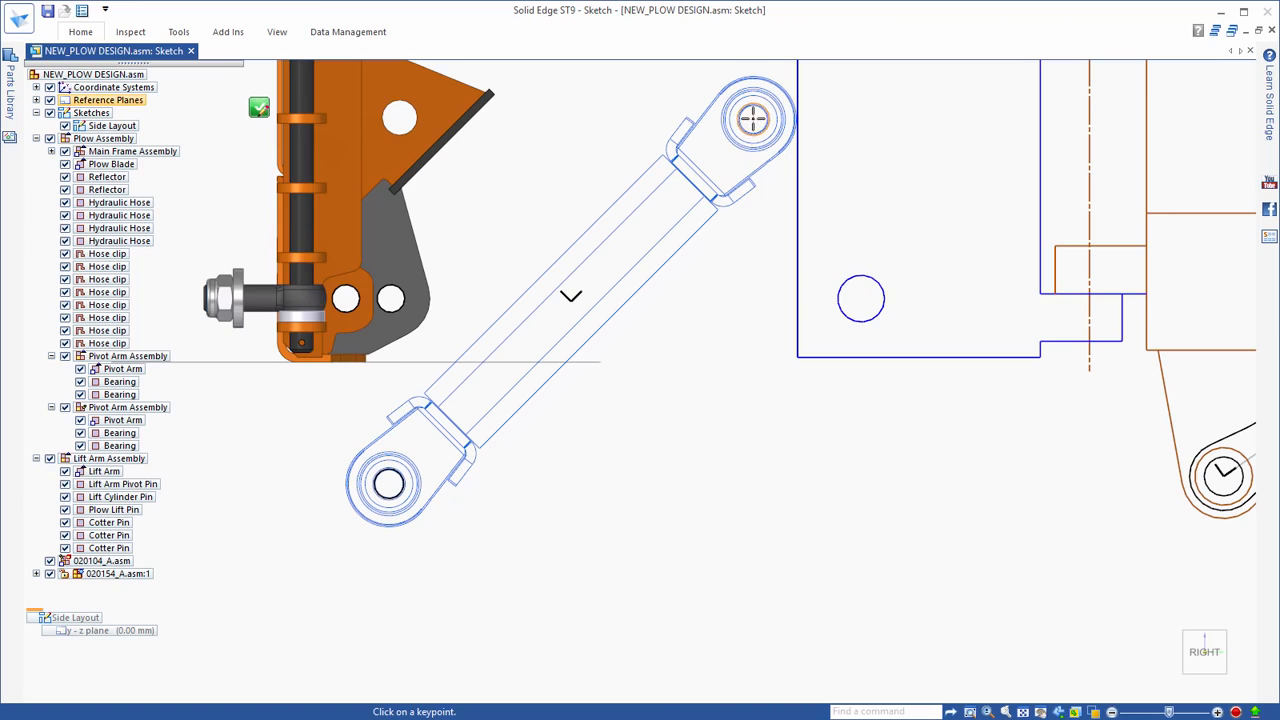
pyautogui.click(860, 296)
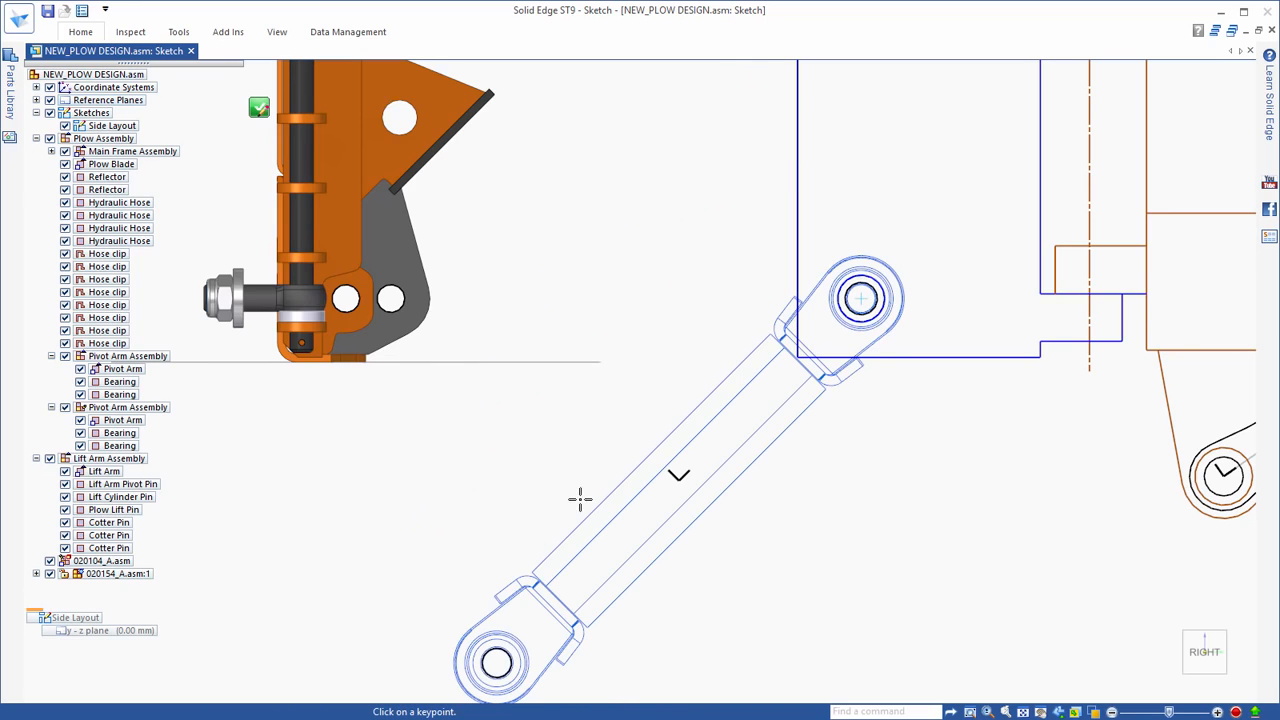
pyautogui.click(497, 660)
pyautogui.click(345, 298)
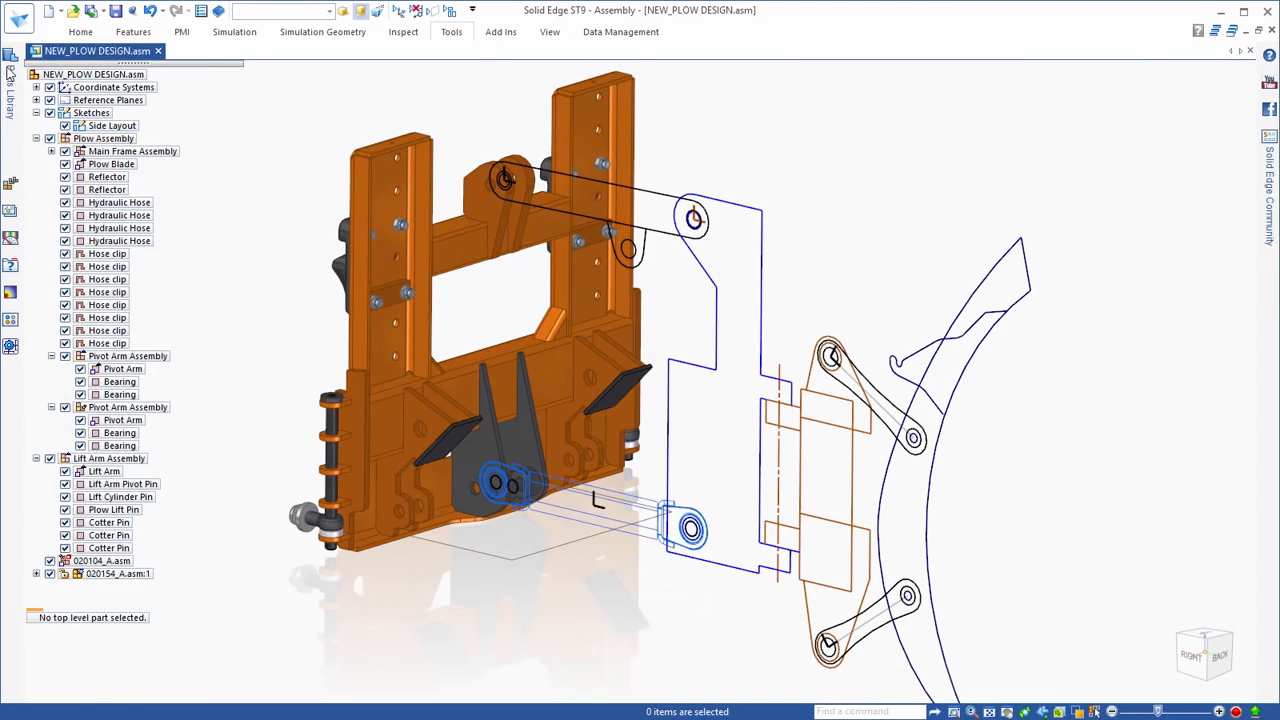
# Step: Insert hydraulic cylinder 020116_A and constrain its lower end to the attaching frame's lug, with an axial and a 0.00 mm planar relationship
pyautogui.click(8, 82)
pyautogui.click(55, 168)
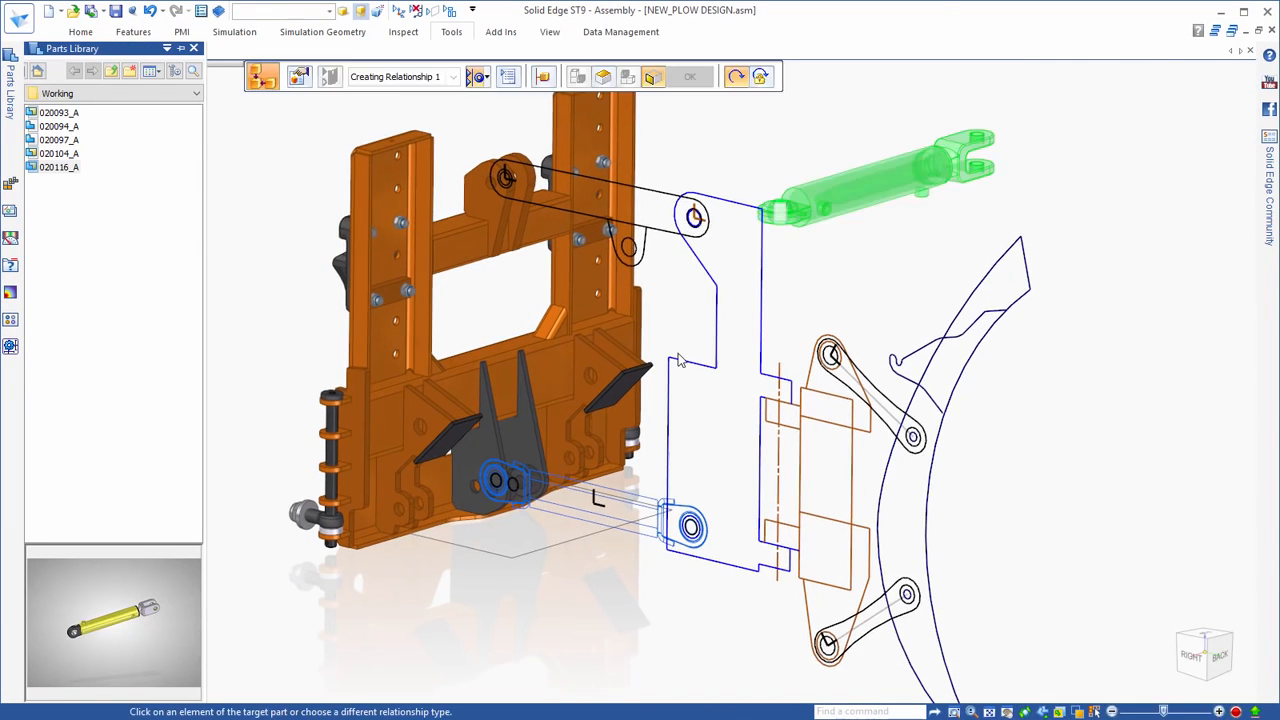
pyautogui.moveTo(848, 293); pyautogui.dragTo(713, 418, button='middle')
pyautogui.scroll(3, 704, 419)
pyautogui.scroll(5, 624, 329)
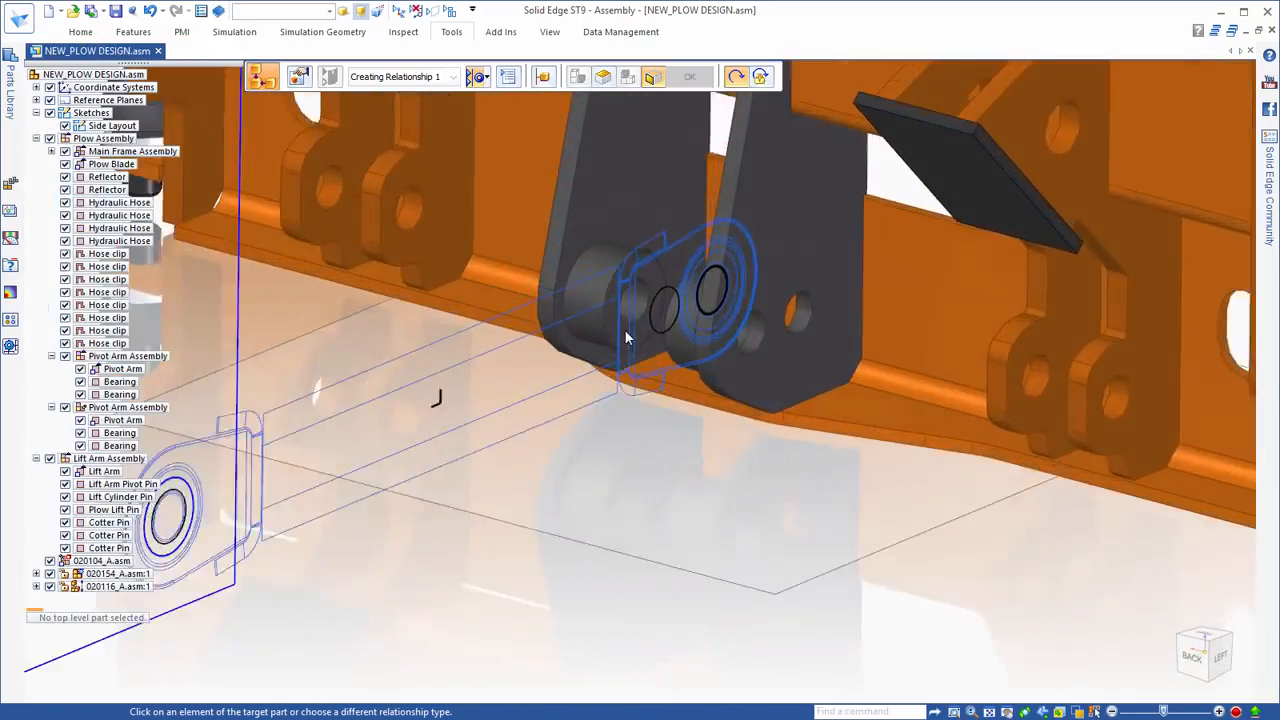
pyautogui.click(594, 258)
pyautogui.click(596, 257)
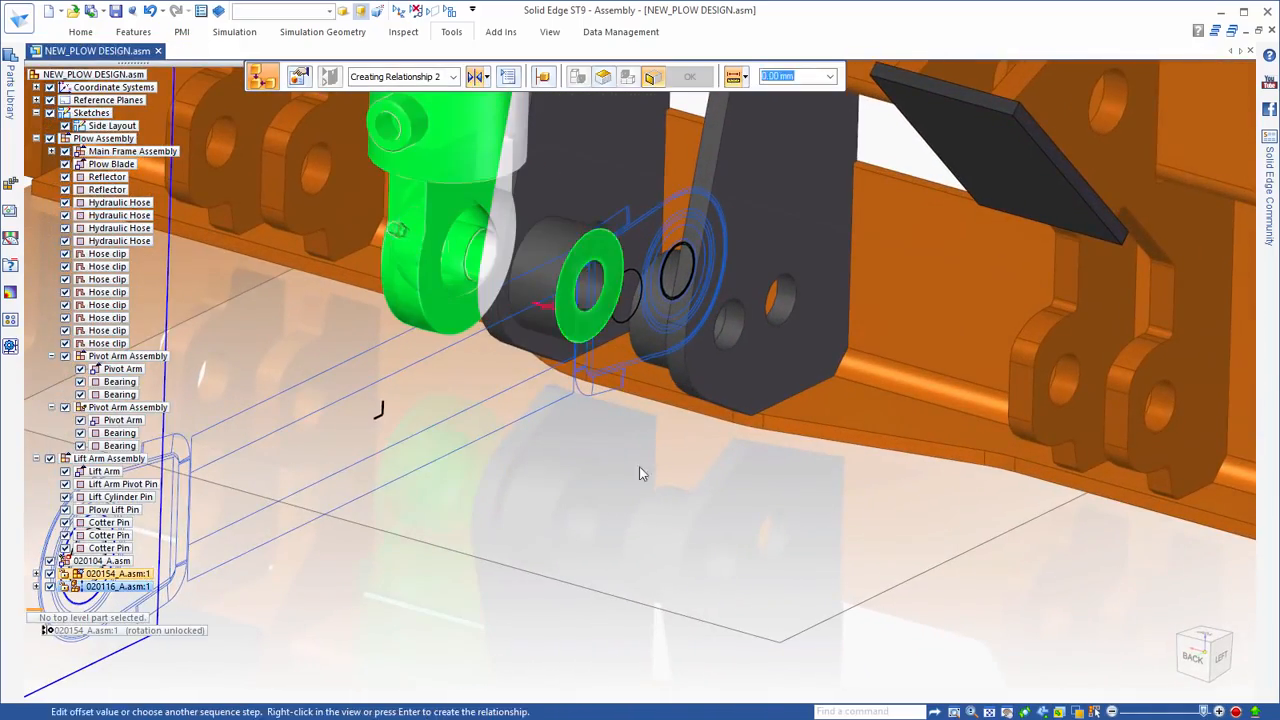
pyautogui.rightClick(639, 472)
pyautogui.press('Escape')
# Step: Axially align the hydraulic cylinder's rod end clevis with the lug hole of the lift arm in the Side Layout sketch
pyautogui.scroll(-2, 637, 526)
pyautogui.moveTo(640, 533); pyautogui.dragTo(520, 526, button='middle')
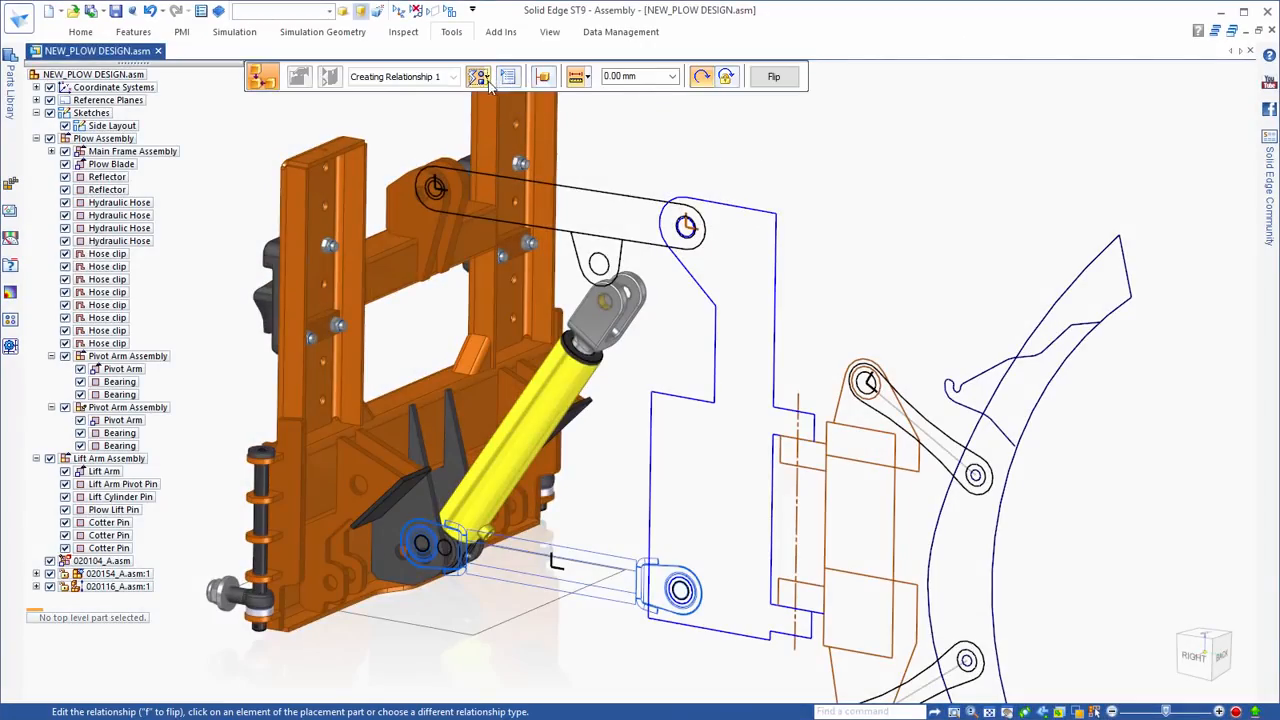
pyautogui.click(484, 77)
pyautogui.click(520, 173)
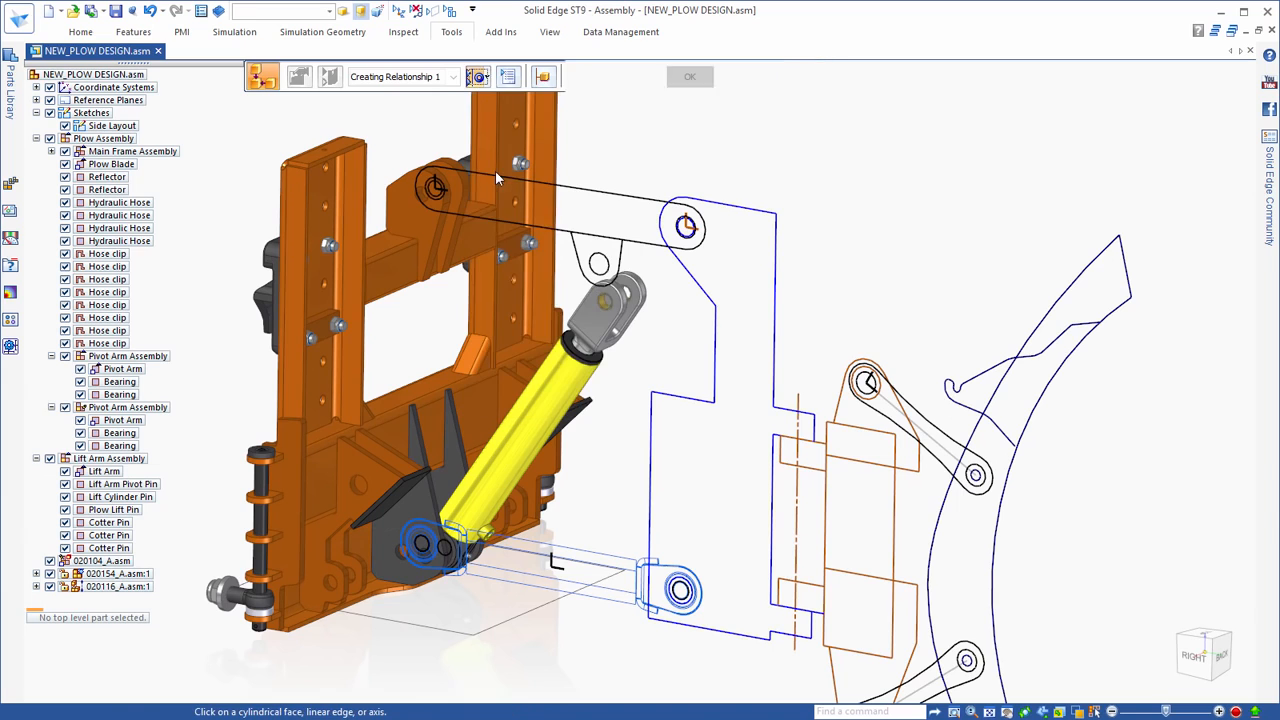
pyautogui.click(604, 312)
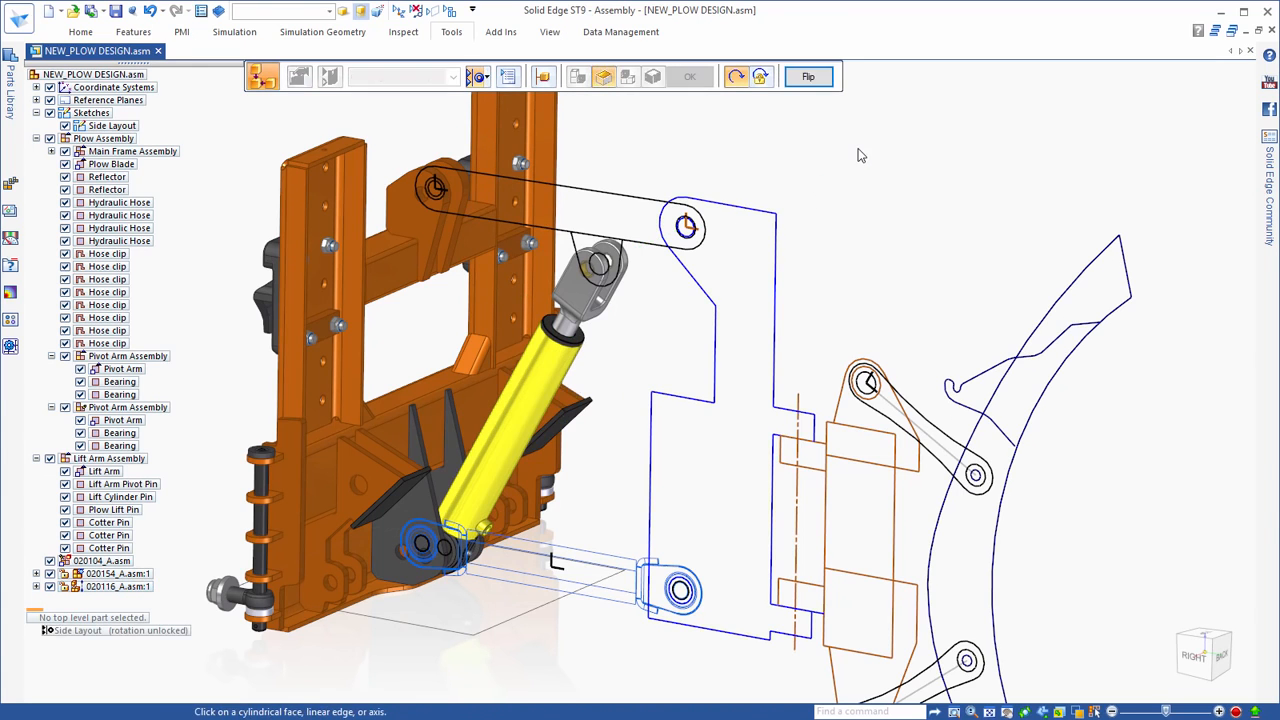
# Step: Move the main frame outline upward in the Side Layout sketch to test the mechanism's motion, and discard the move
pyautogui.scroll(-5, 843, 173)
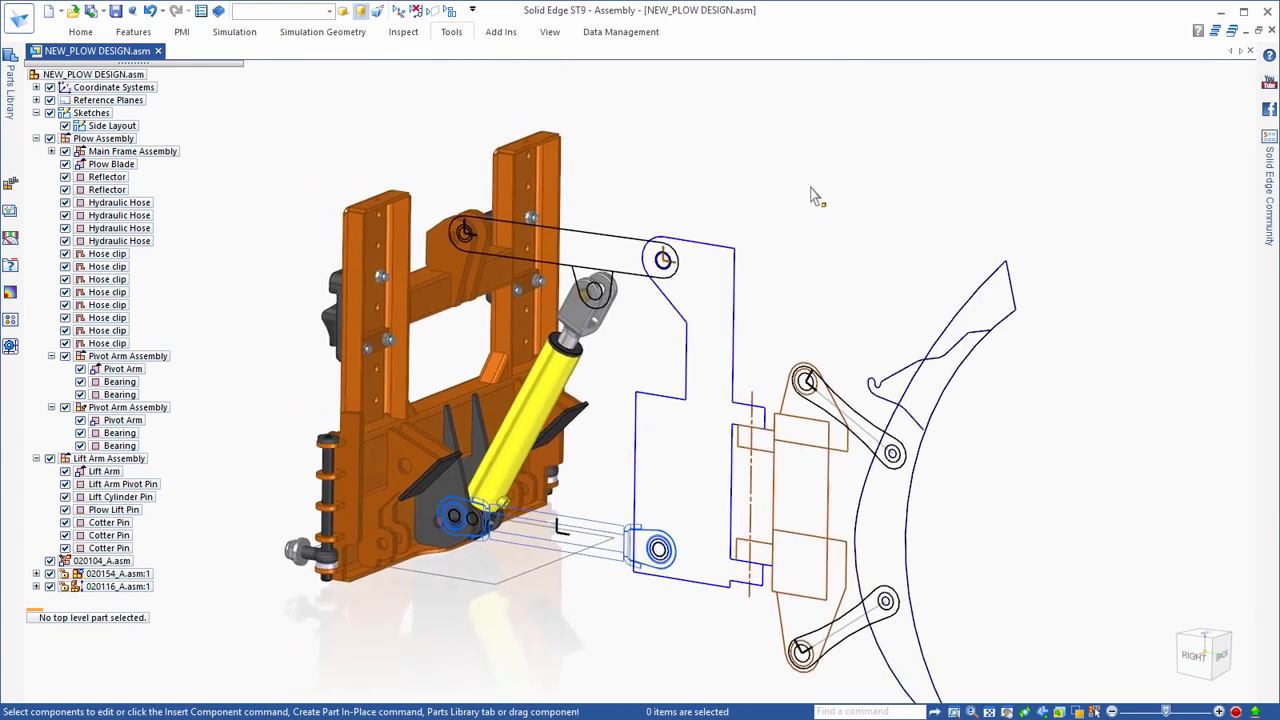
pyautogui.click(705, 289)
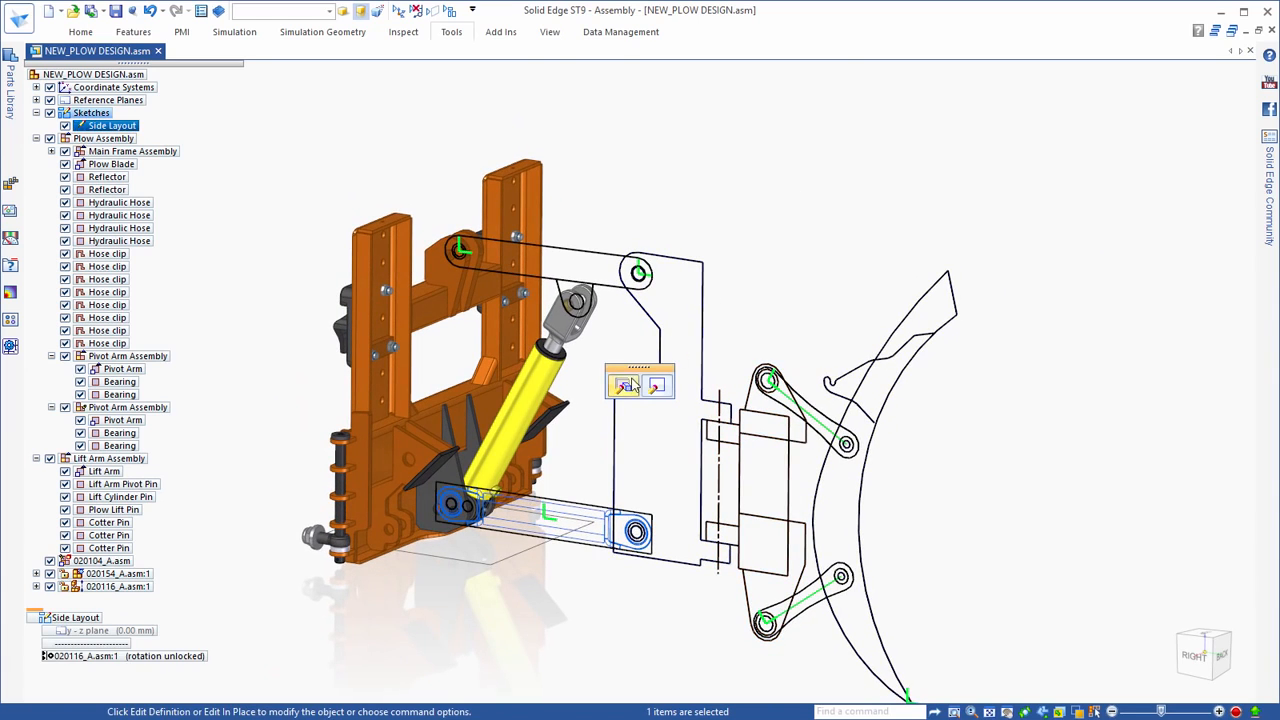
pyautogui.click(627, 386)
pyautogui.click(703, 284)
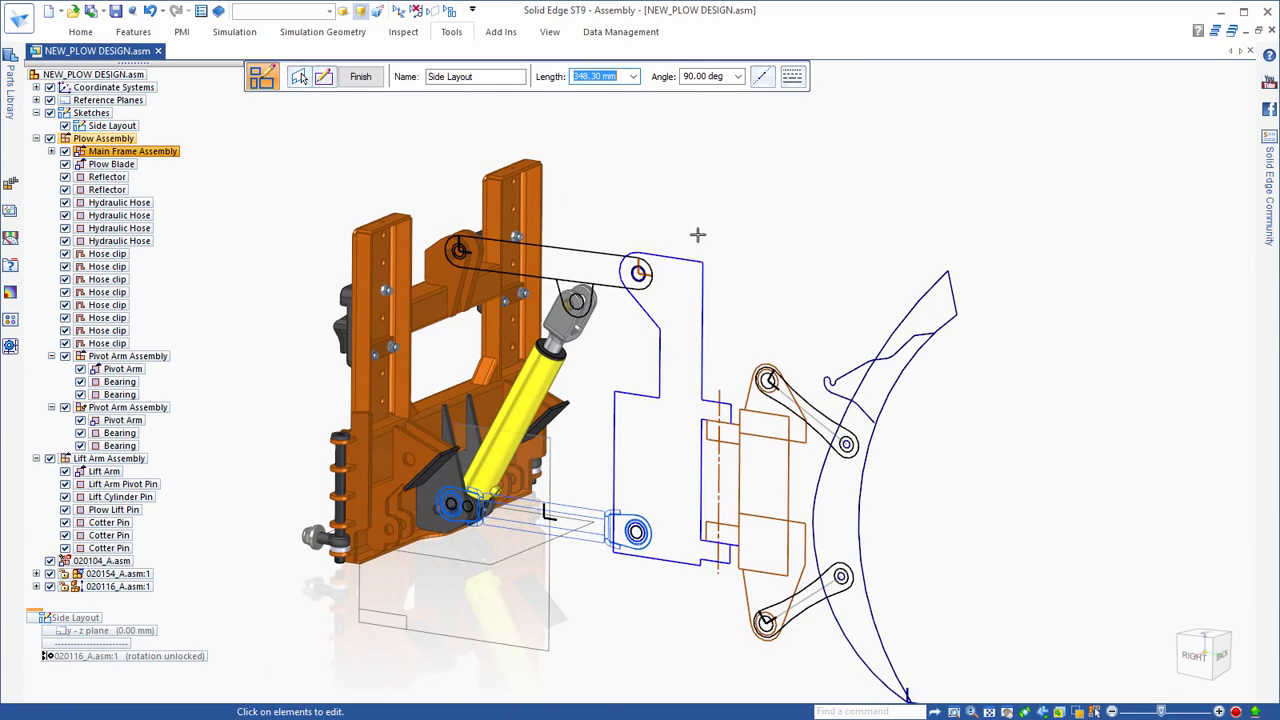
pyautogui.moveTo(698, 235); pyautogui.dragTo(673, 168)
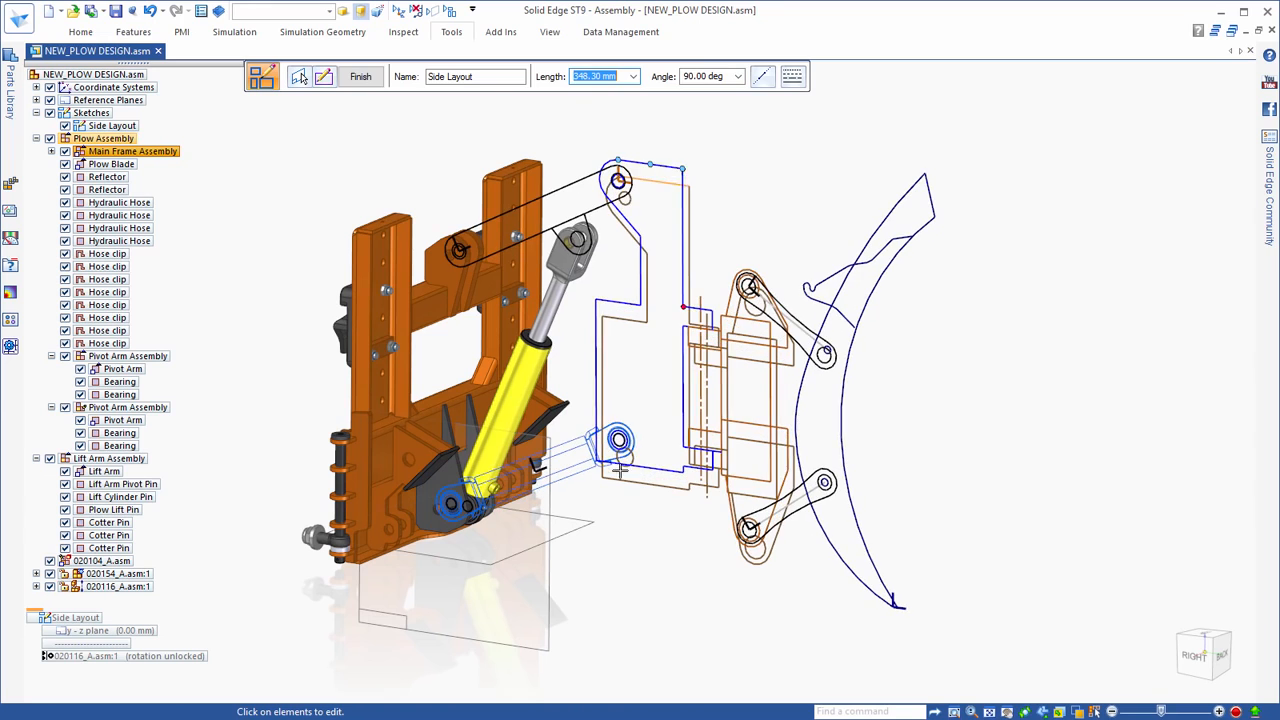
pyautogui.press('Escape')
pyautogui.press('Escape')
pyautogui.press('Escape')
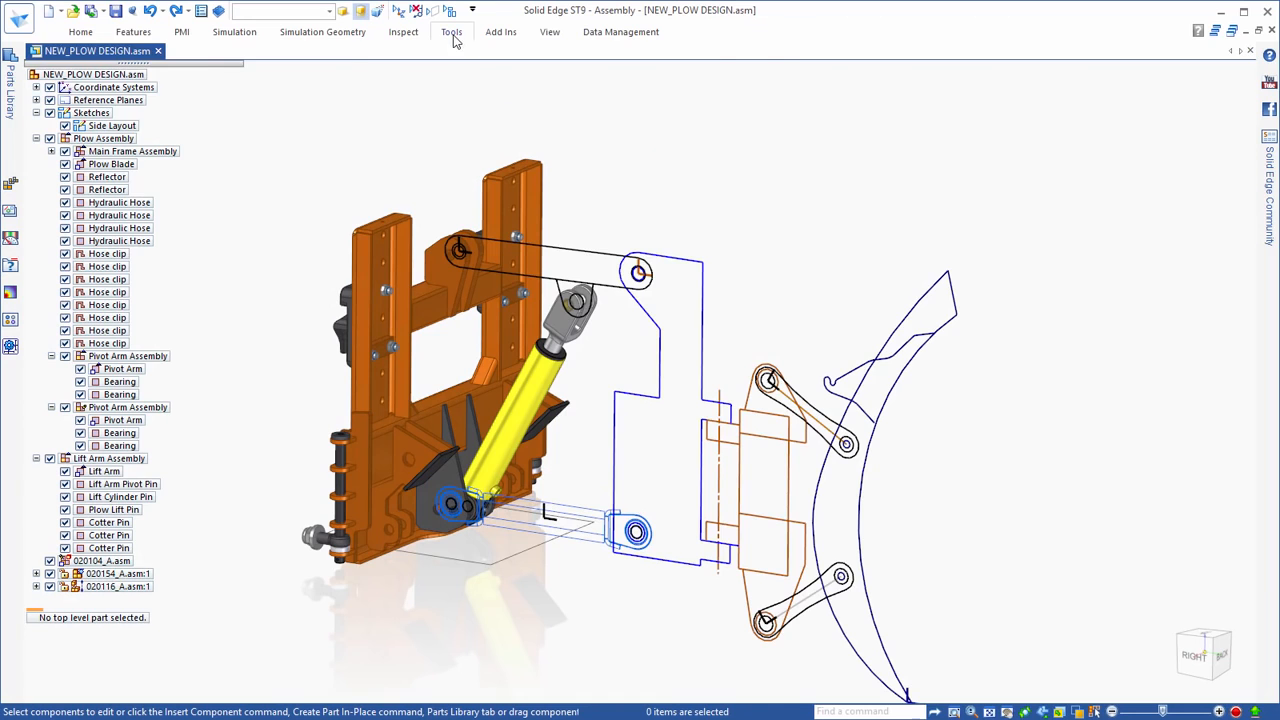
# Step: Publish all virtual components, setting the document location of the new files to the Publish folder in Conceptual Mechanisms
pyautogui.click(452, 32)
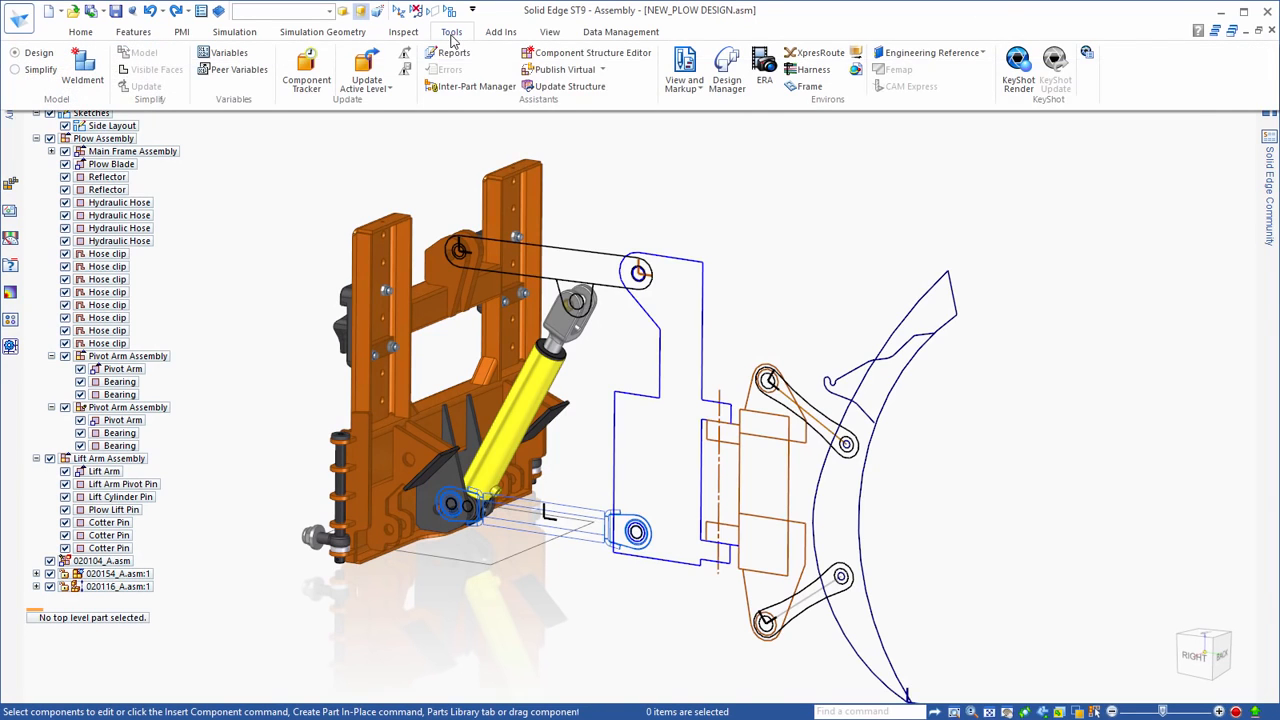
pyautogui.click(500, 80)
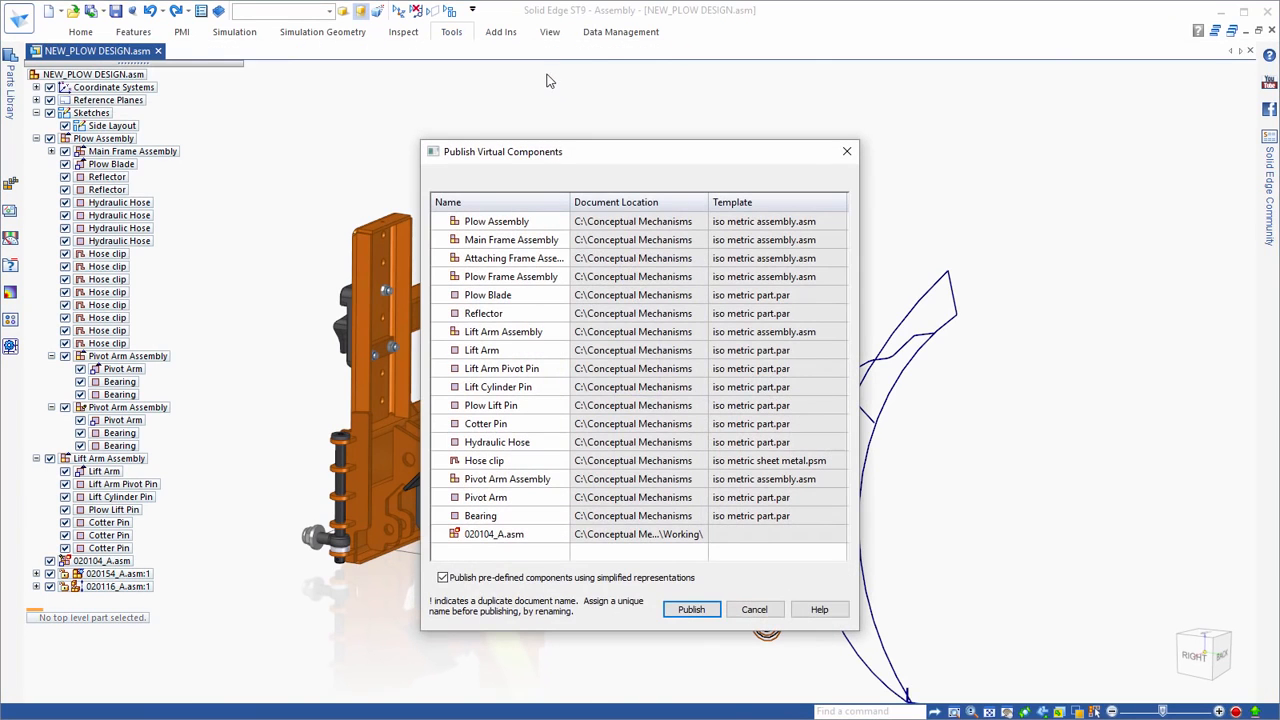
pyautogui.click(593, 203)
pyautogui.rightClick(593, 203)
pyautogui.click(637, 320)
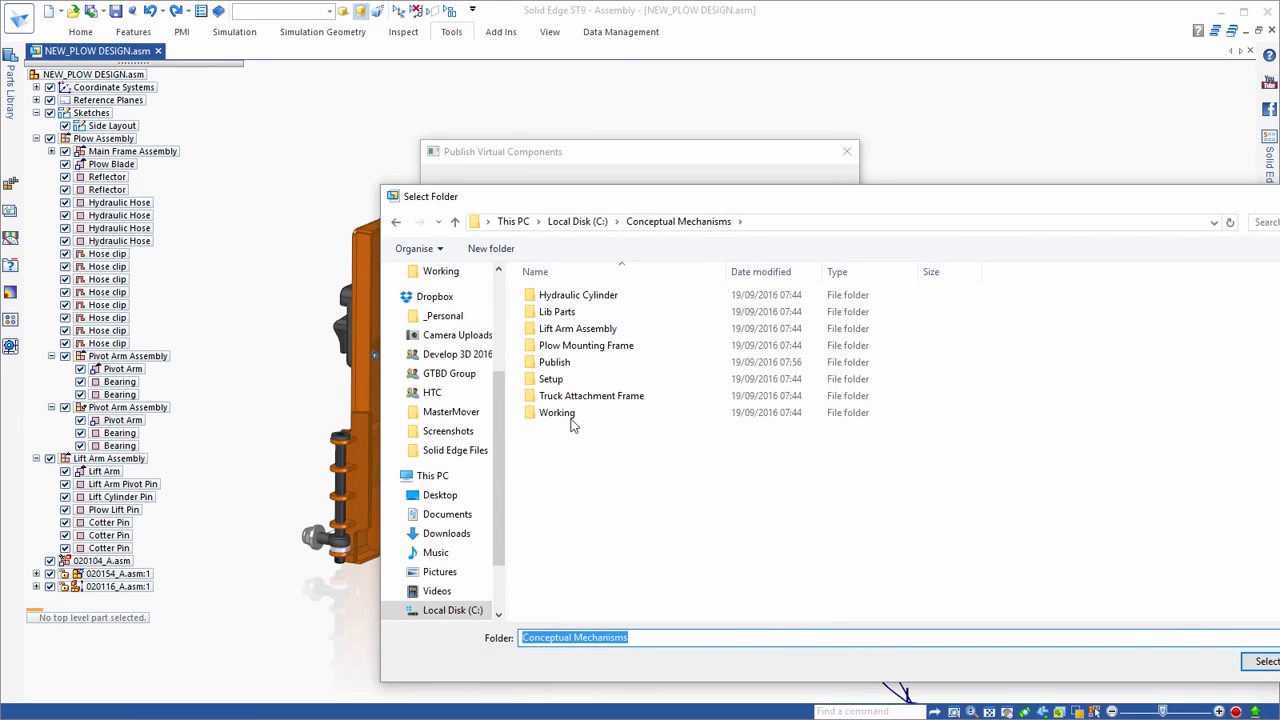
pyautogui.click(555, 362)
pyautogui.click(1265, 661)
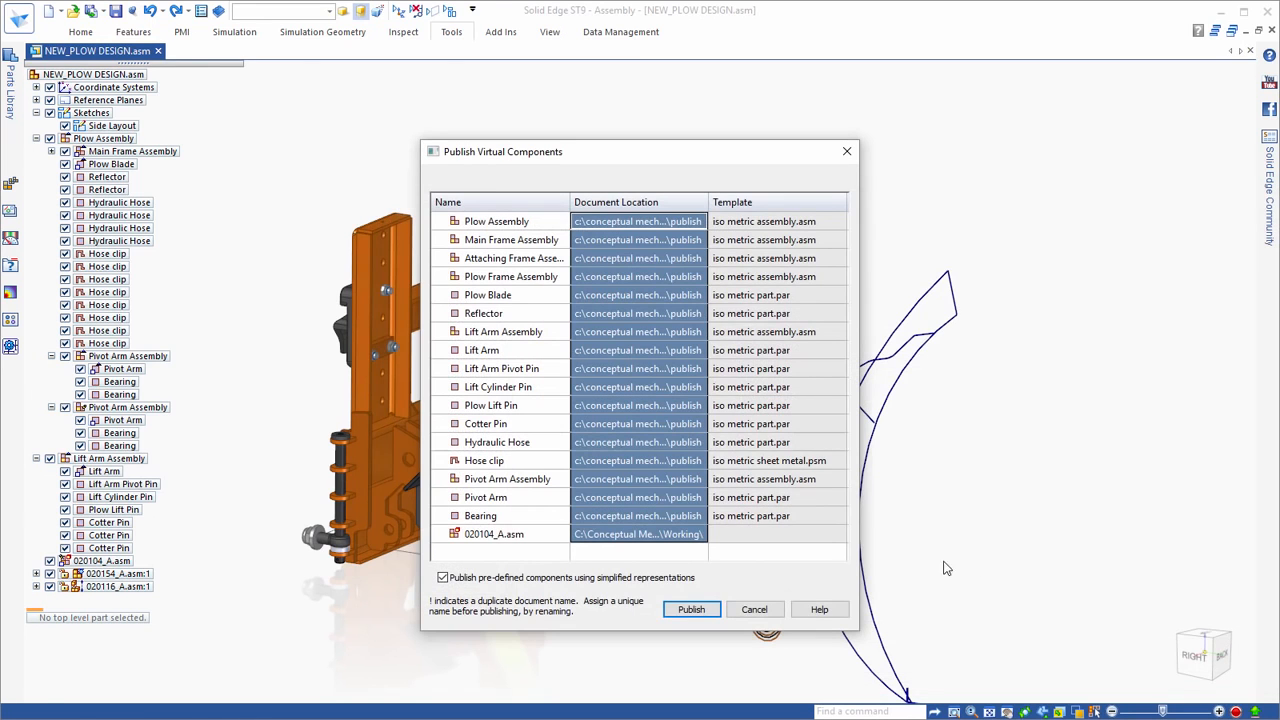
pyautogui.click(718, 612)
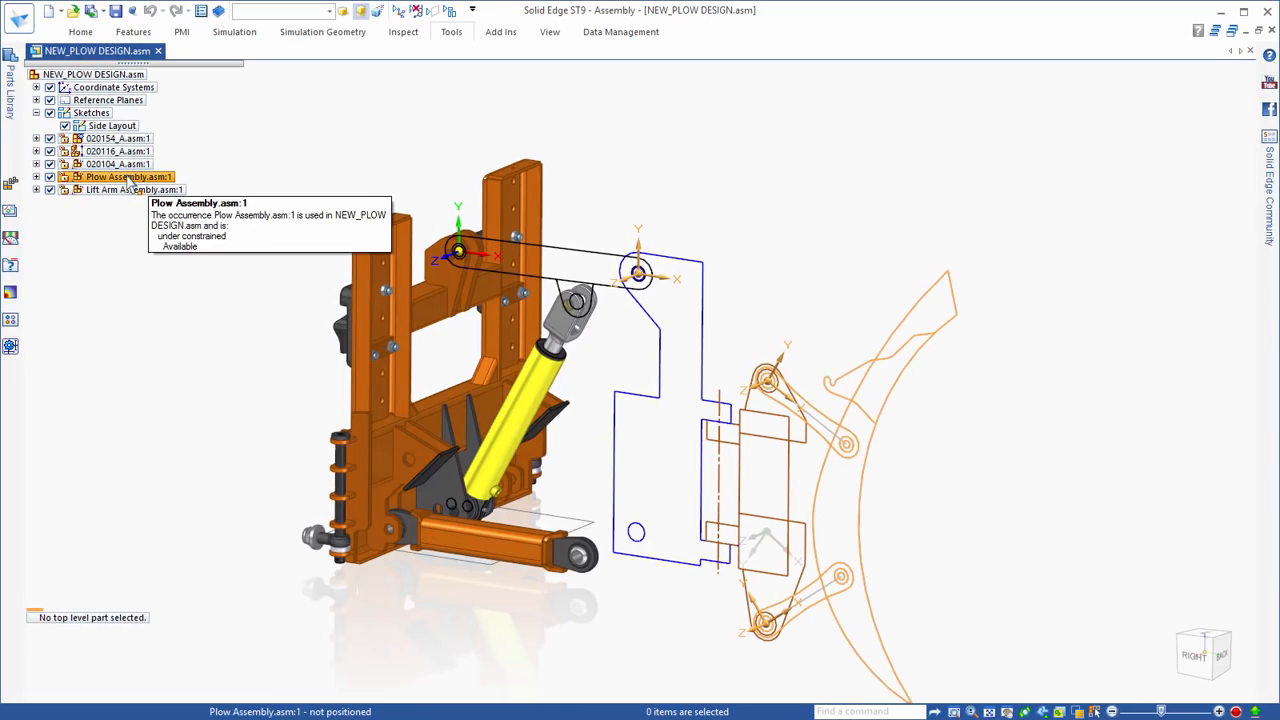
# Step: Replace Plow Assembly.asm with the 020093_A assembly from the Working folder
pyautogui.click(130, 177)
pyautogui.rightClick(130, 179)
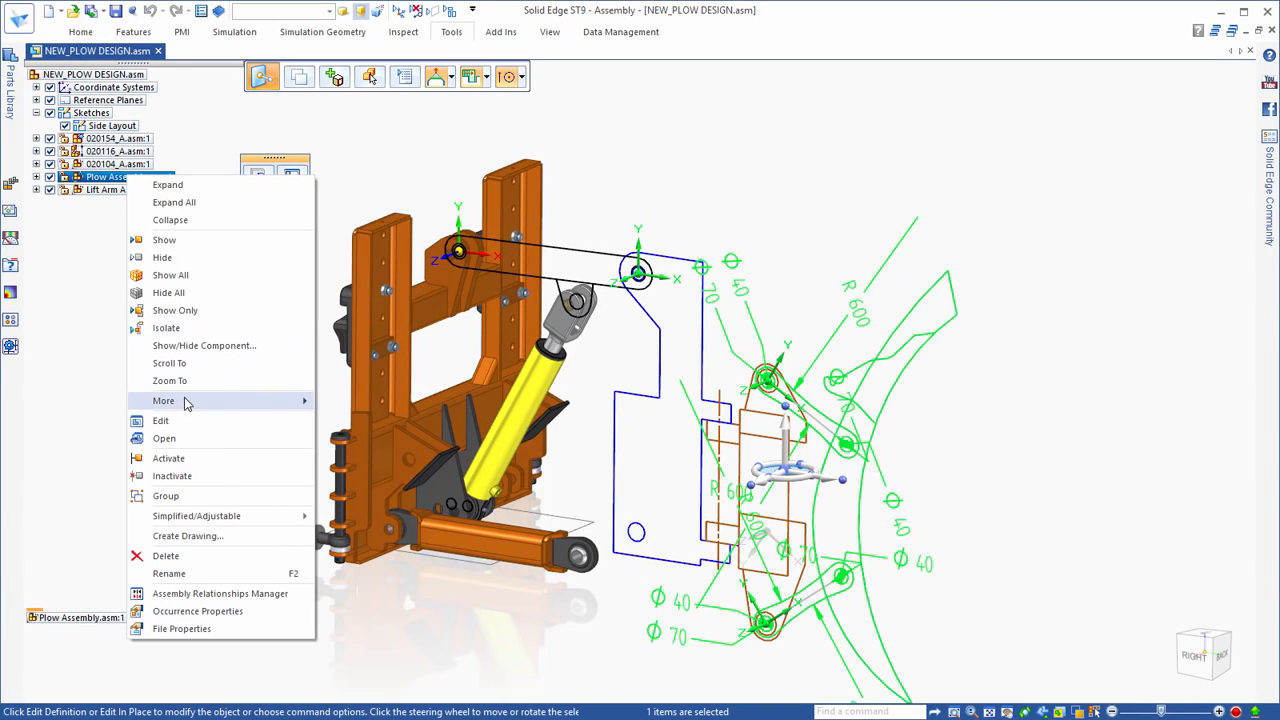
pyautogui.moveTo(255, 404)
pyautogui.click(365, 420)
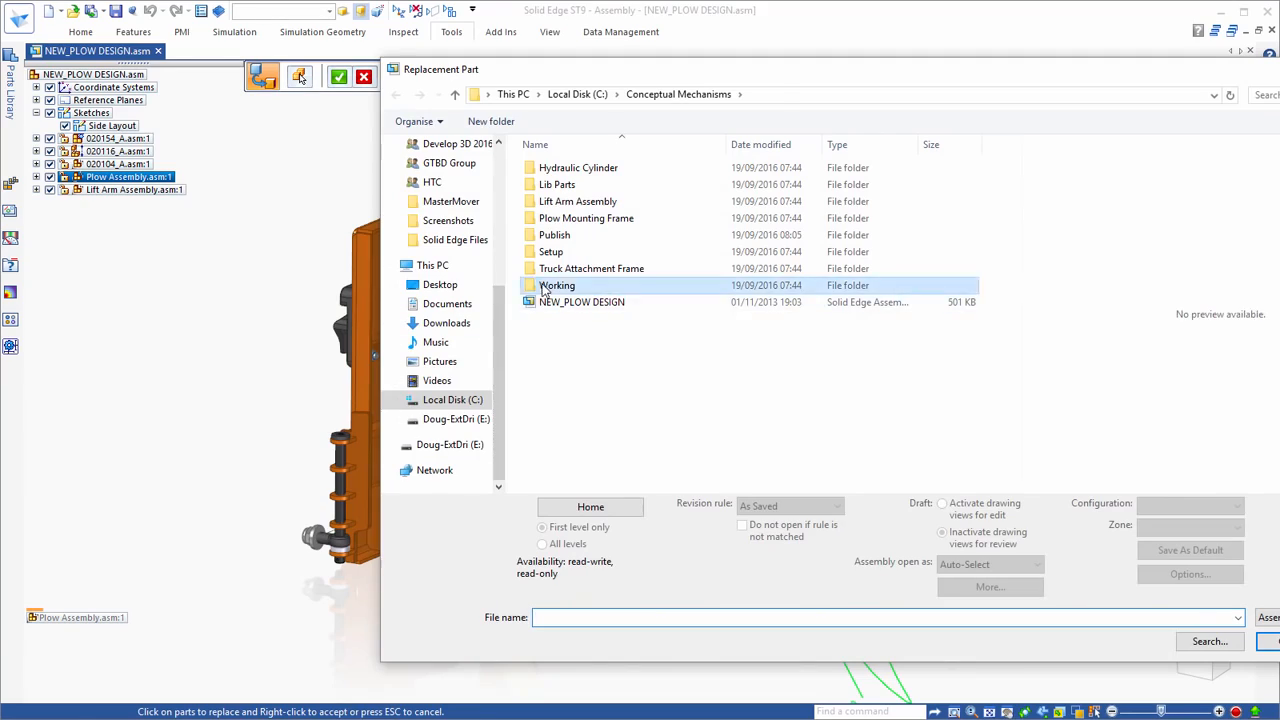
pyautogui.doubleClick(542, 285)
pyautogui.doubleClick(558, 167)
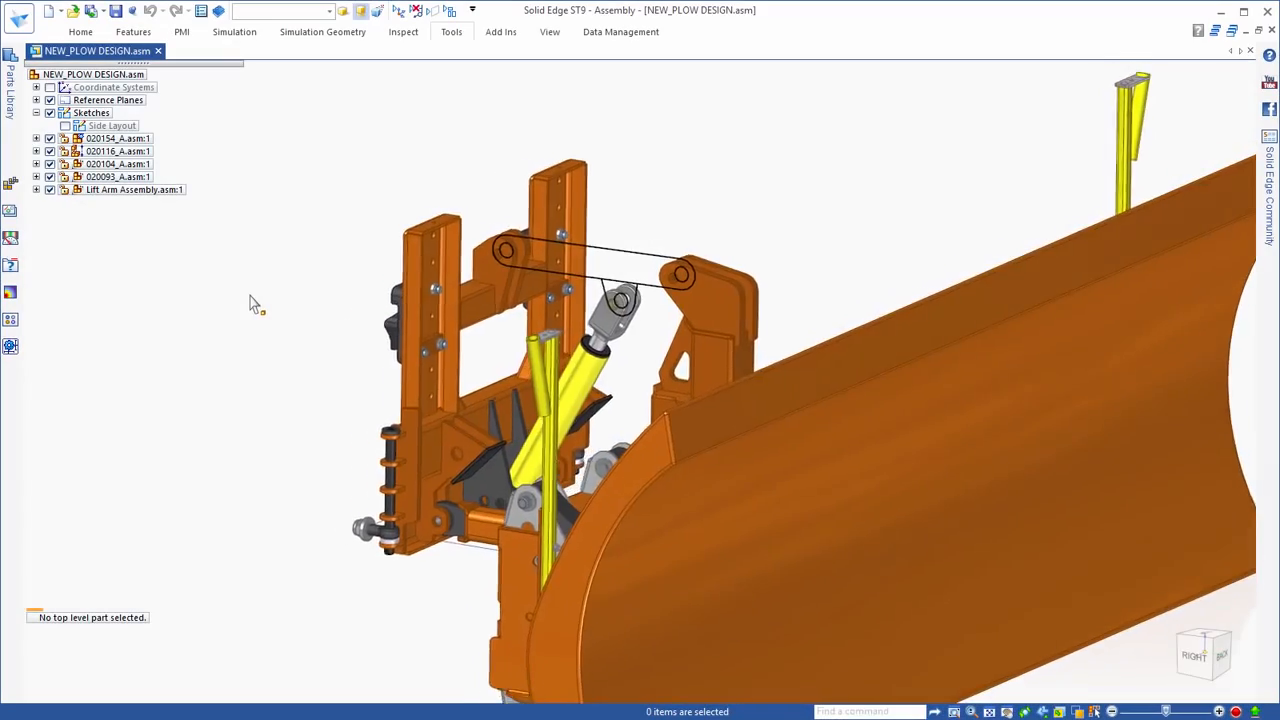
# Step: Edit the Lift Arm part in place and extrude the main arm region symmetrically to 40 mm
pyautogui.scroll(8, 637, 290)
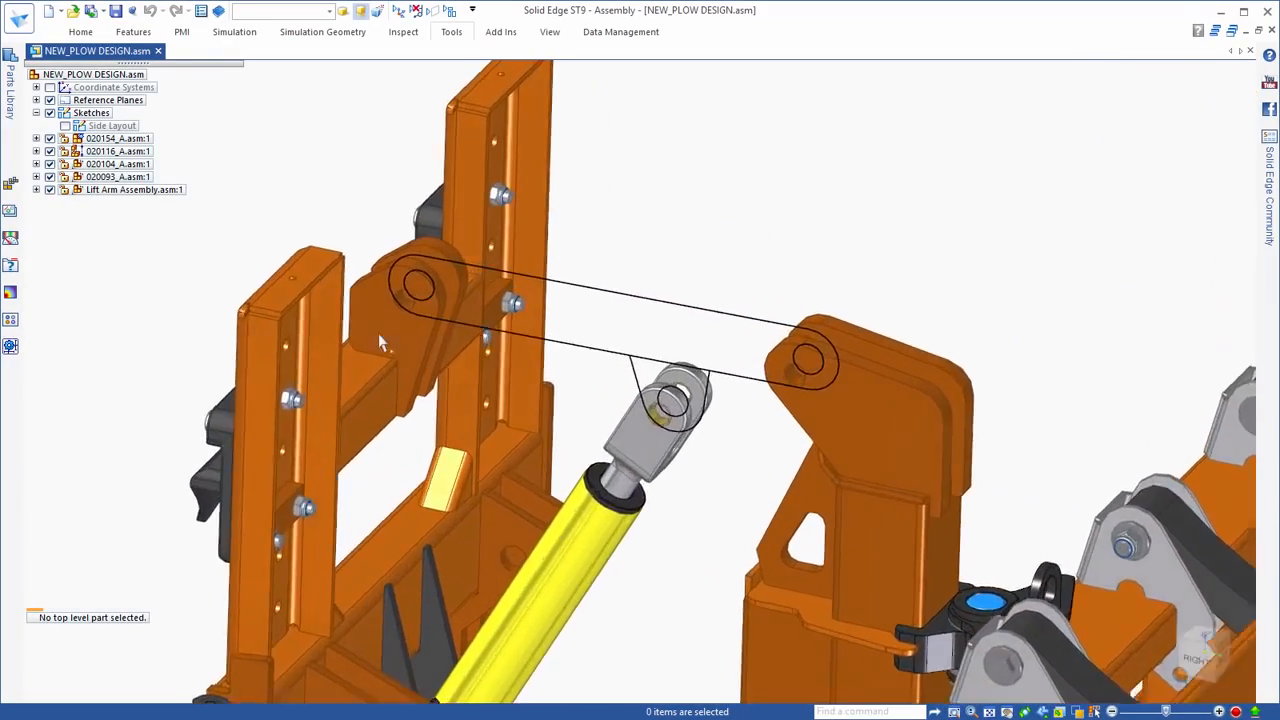
pyautogui.scroll(2, 637, 290)
pyautogui.click(622, 314)
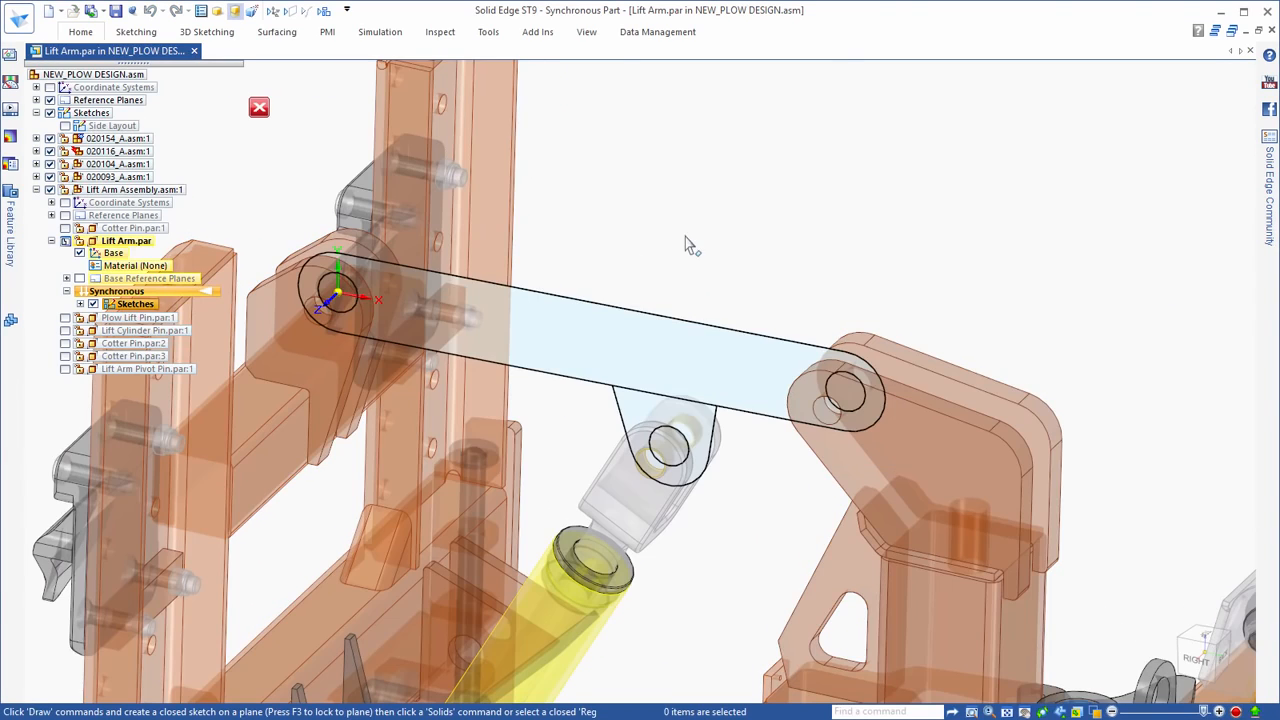
pyautogui.click(610, 360)
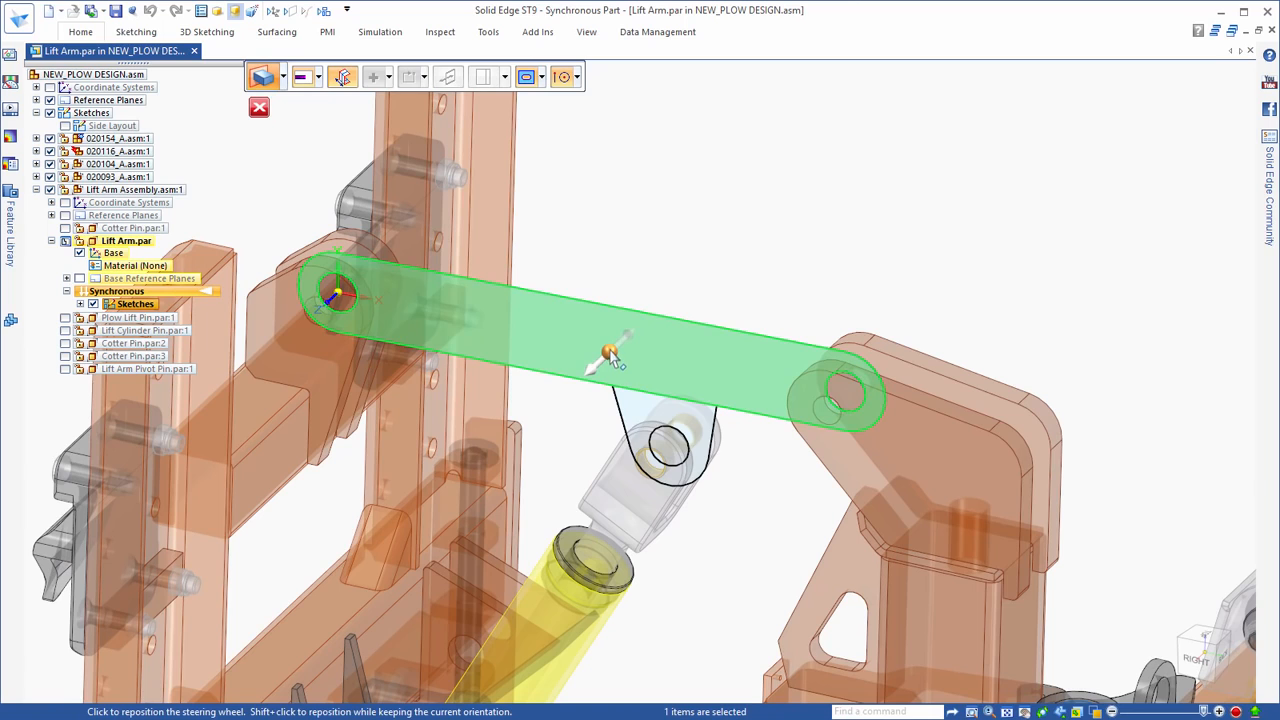
pyautogui.click(594, 372)
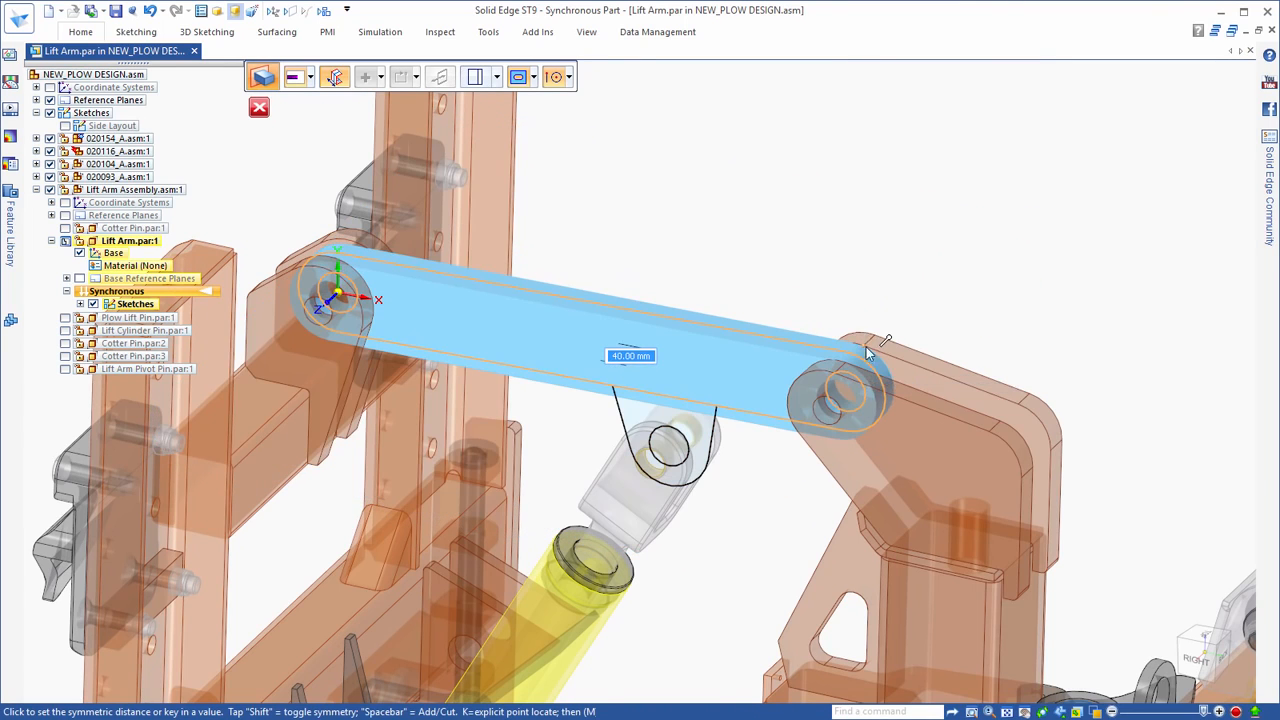
pyautogui.click(866, 347)
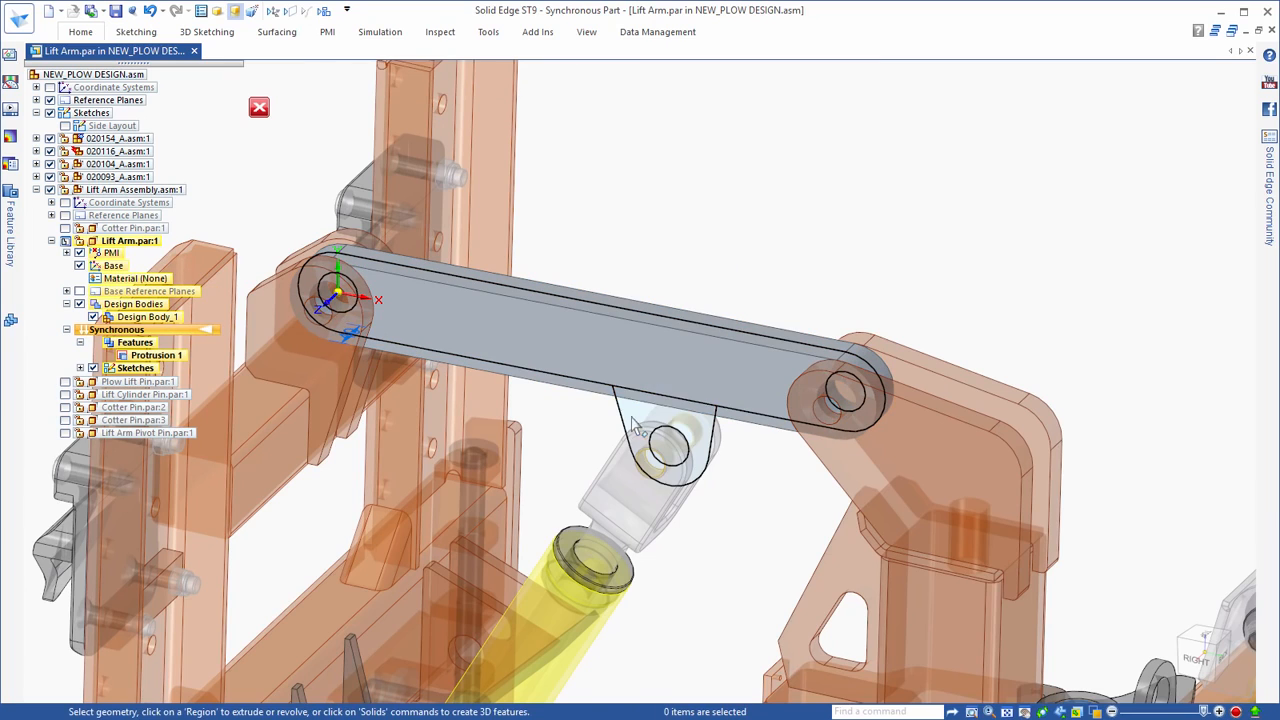
# Step: Extrude the cylinder lug region beneath the lift arm symmetrically to 32 mm and return to the assembly
pyautogui.click(632, 425)
pyautogui.click(618, 420)
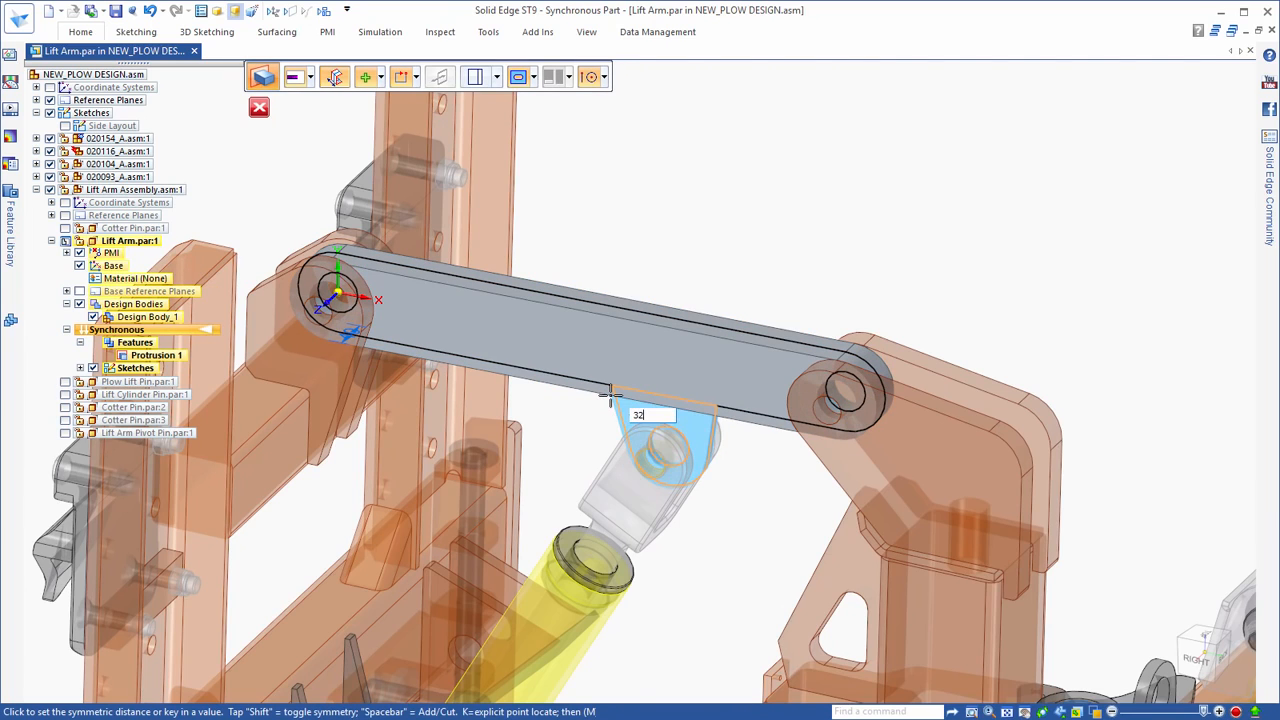
pyautogui.press('Return')
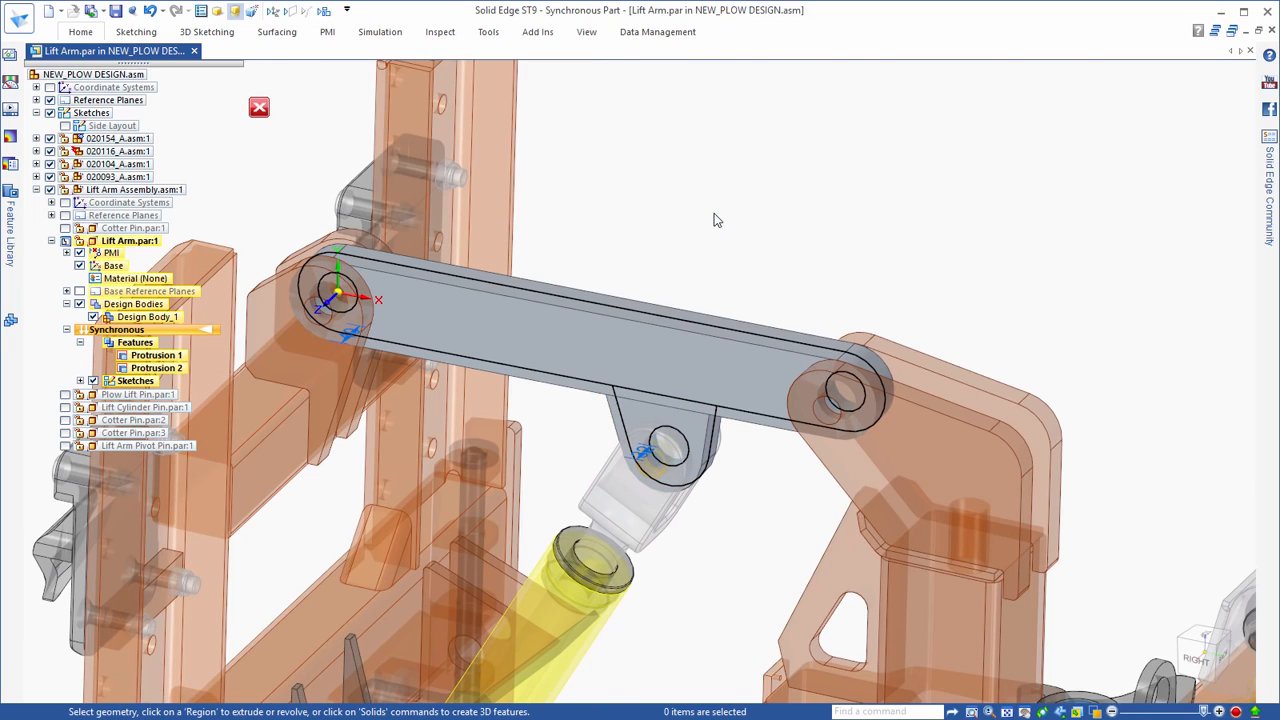
pyautogui.click(259, 108)
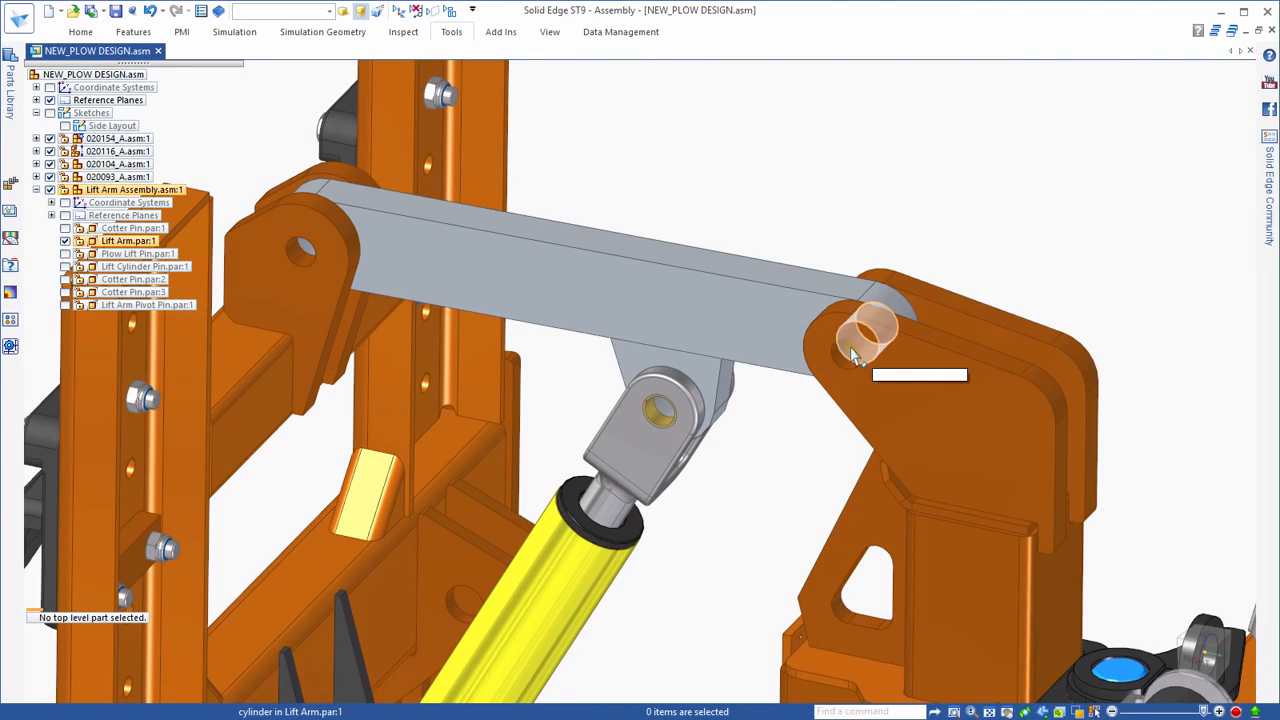
# Step: Shorten the lift arm by moving its plow-end pin hole together with the frame bracket's rounded end along the arm toward the truck attachment frame
pyautogui.click(853, 355)
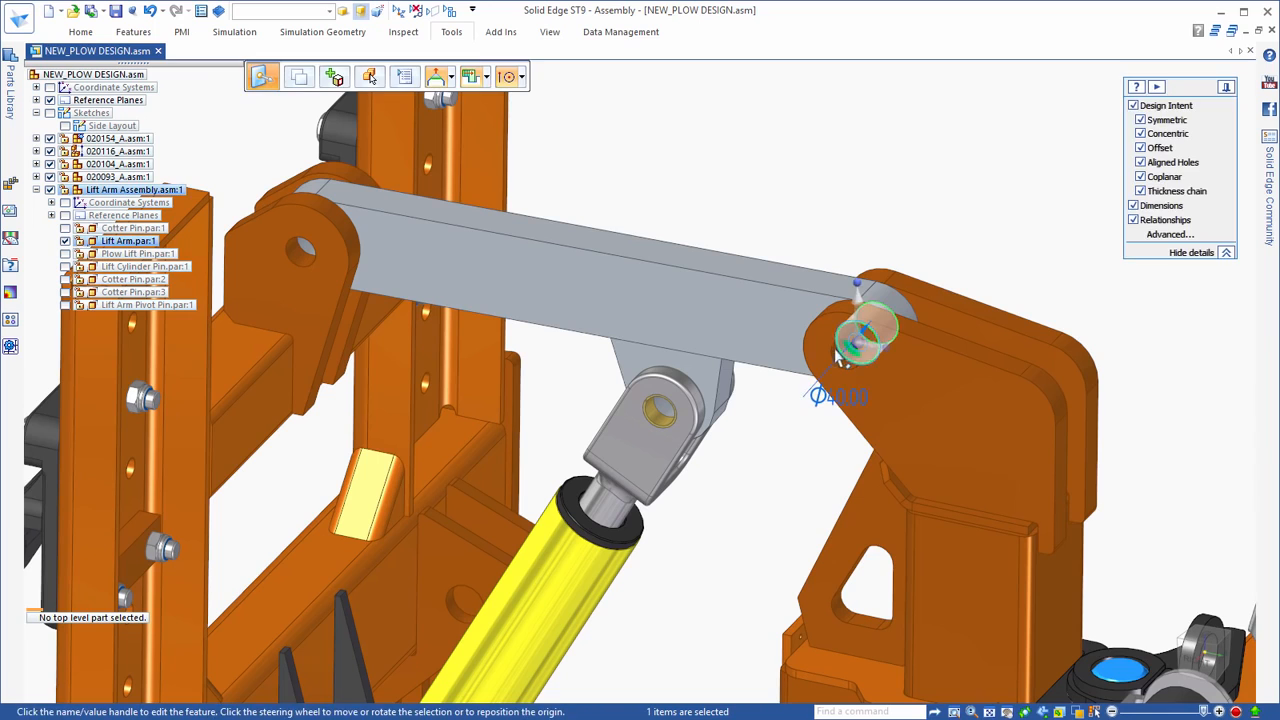
pyautogui.keyDown('ctrl'); pyautogui.click(852, 348); pyautogui.keyUp('ctrl')
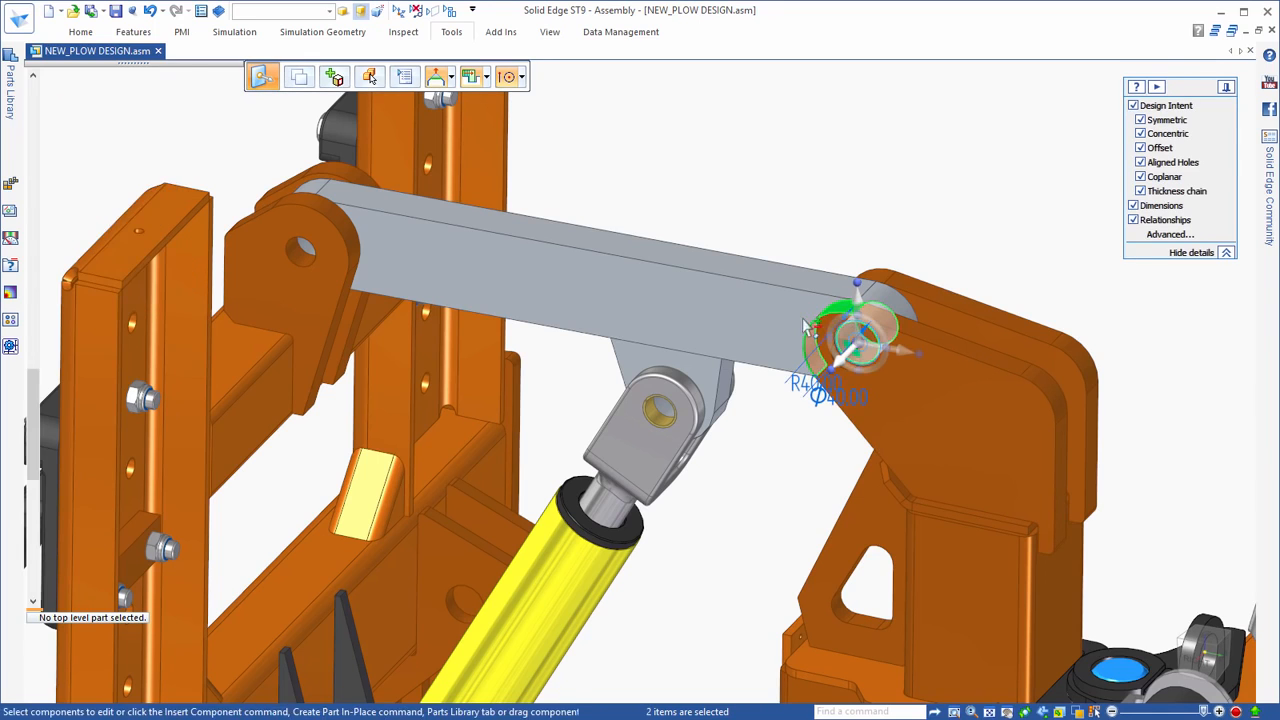
pyautogui.click(859, 344)
pyautogui.click(784, 290)
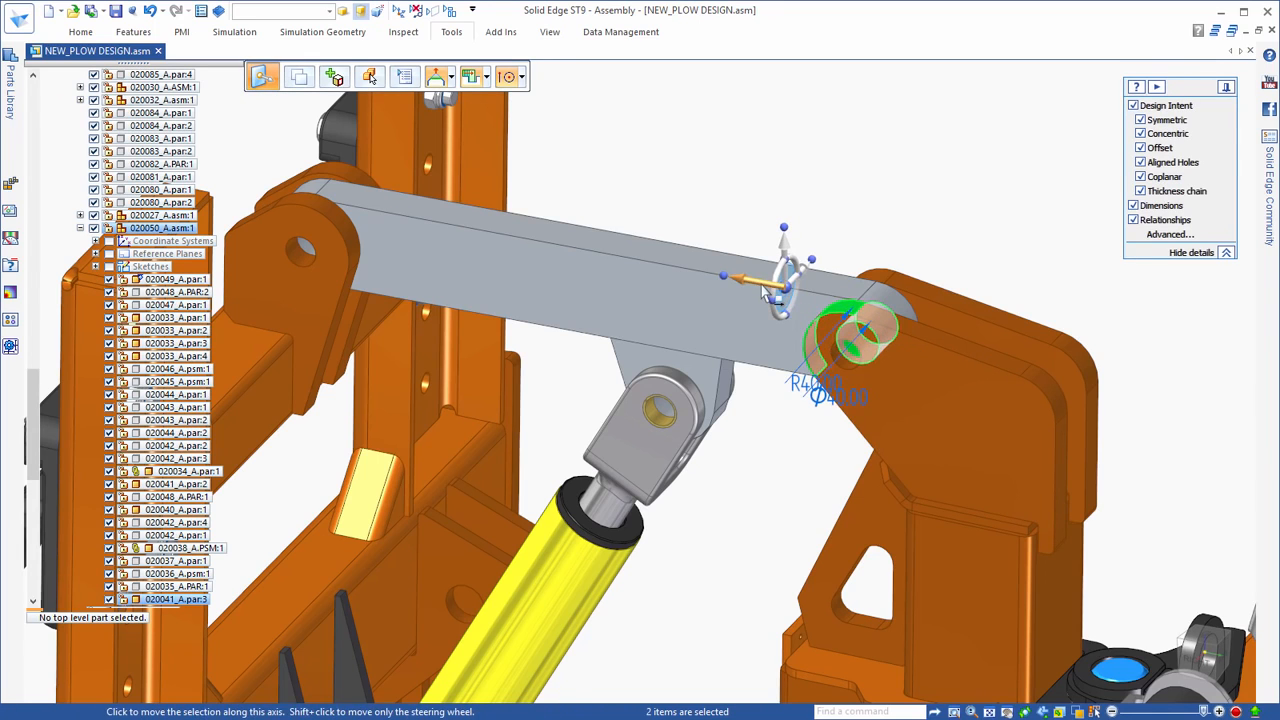
pyautogui.click(765, 287)
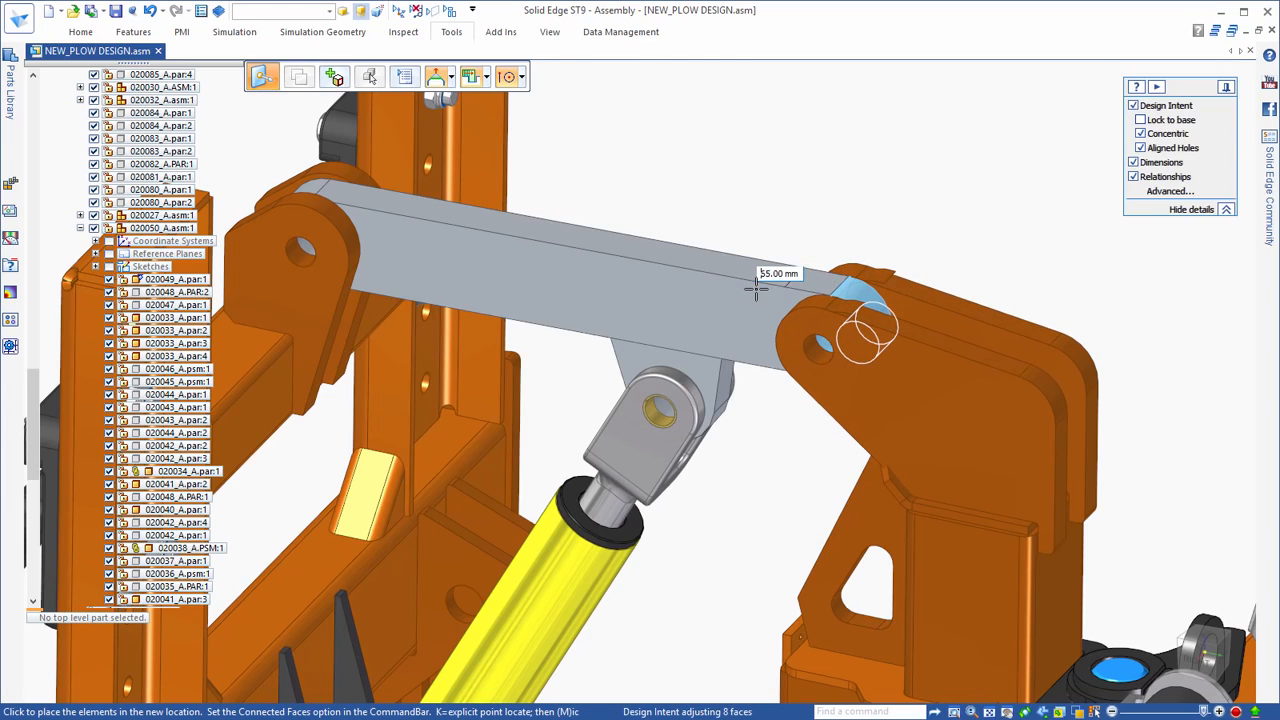
pyautogui.click(756, 289)
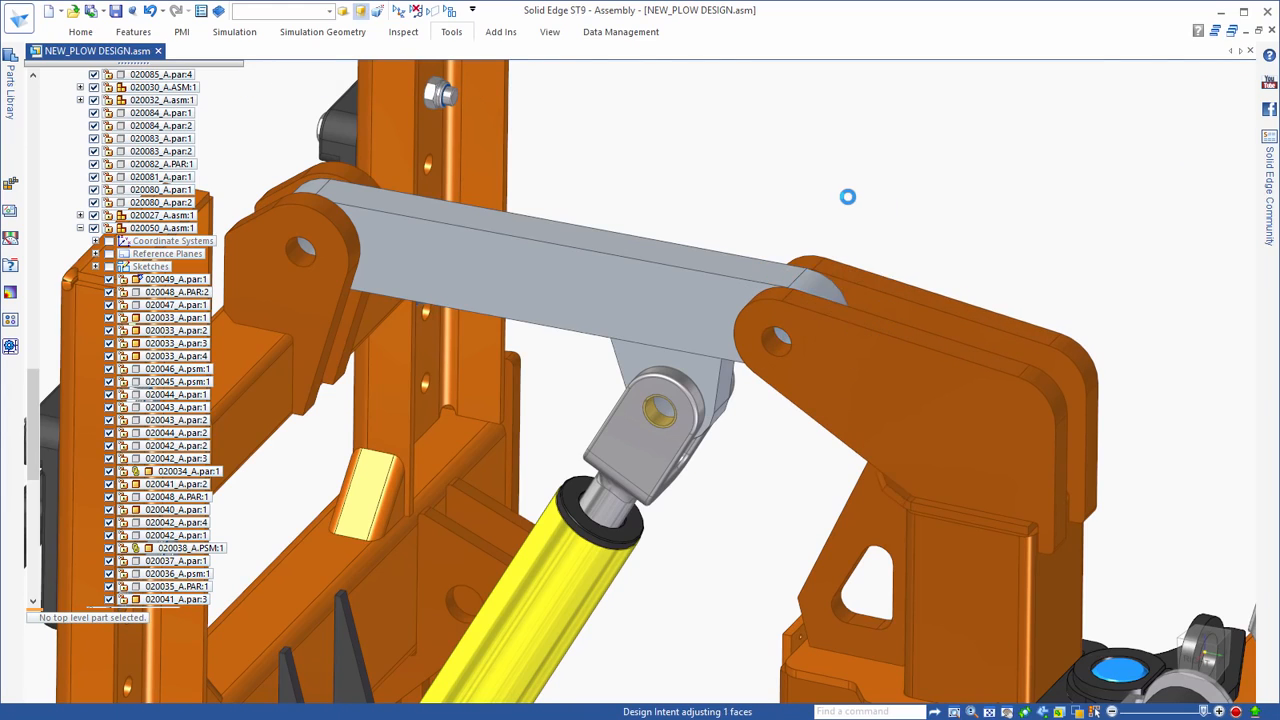
pyautogui.click(847, 205)
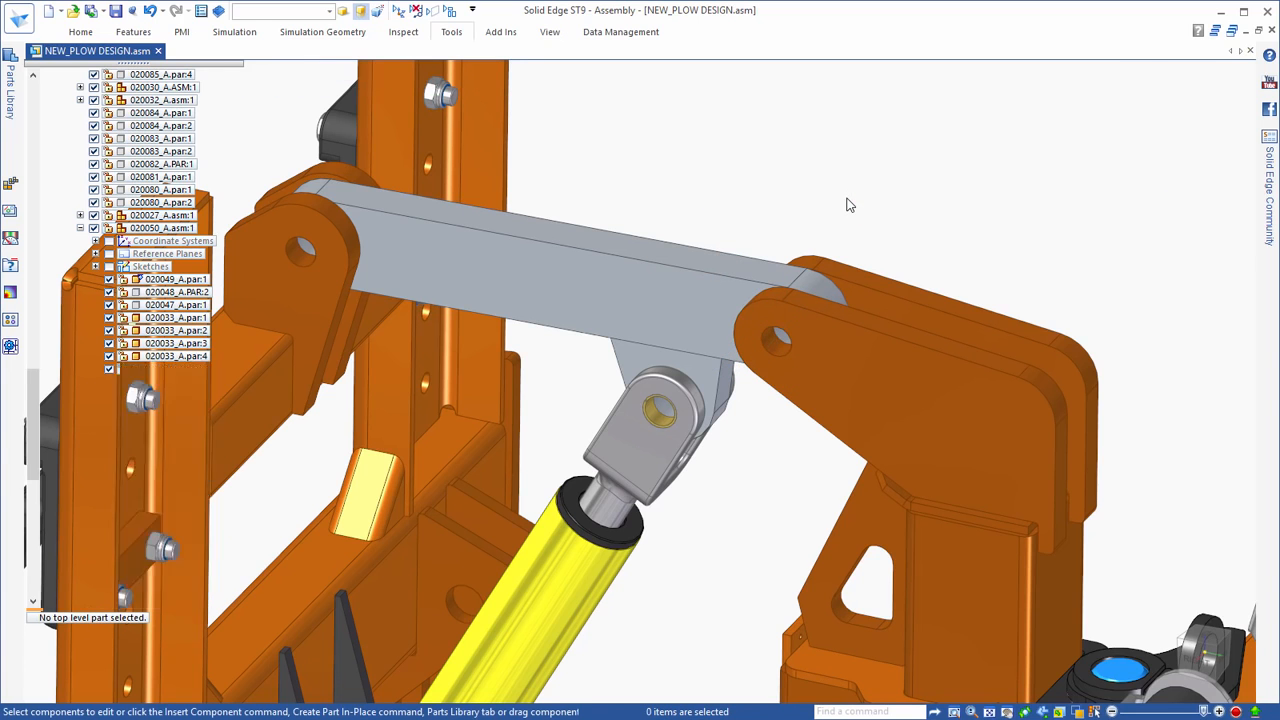
# Step: Move the hydraulic lift cylinder's rod end upward with Drag Component, using no analysis, to test the plow's lifting motion
pyautogui.scroll(-6, 850, 205)
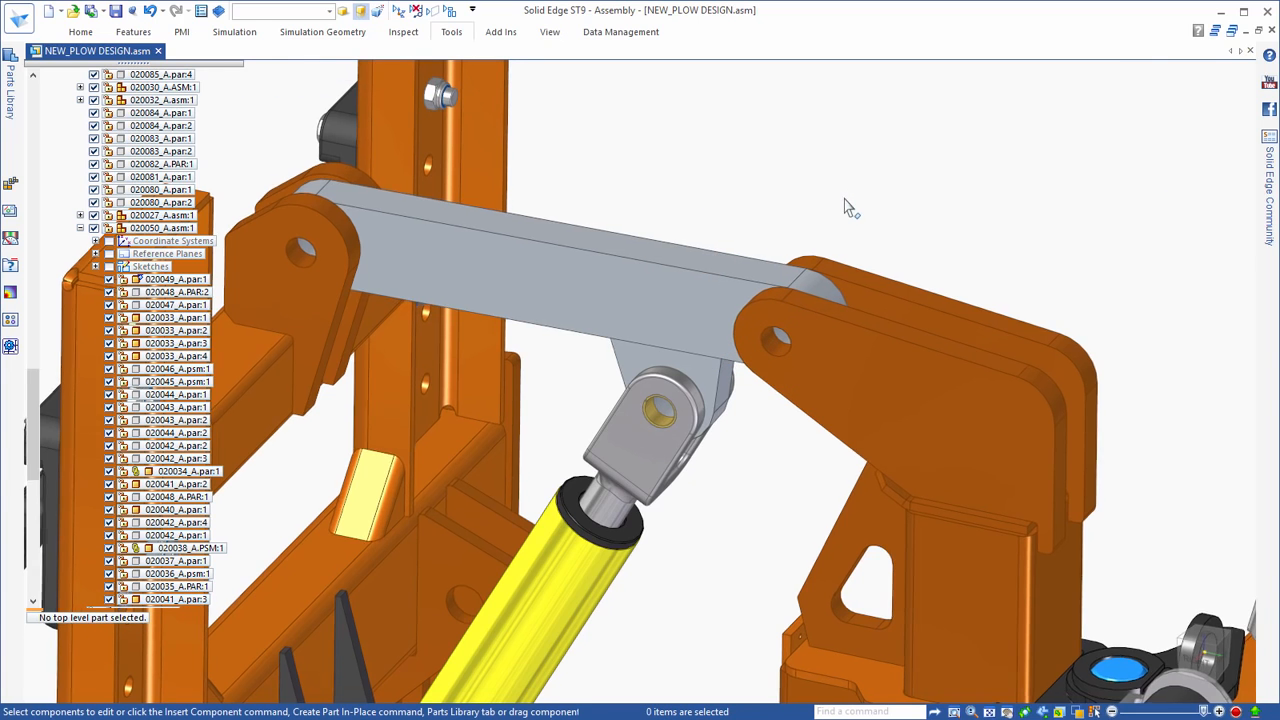
pyautogui.scroll(-5, 740, 140)
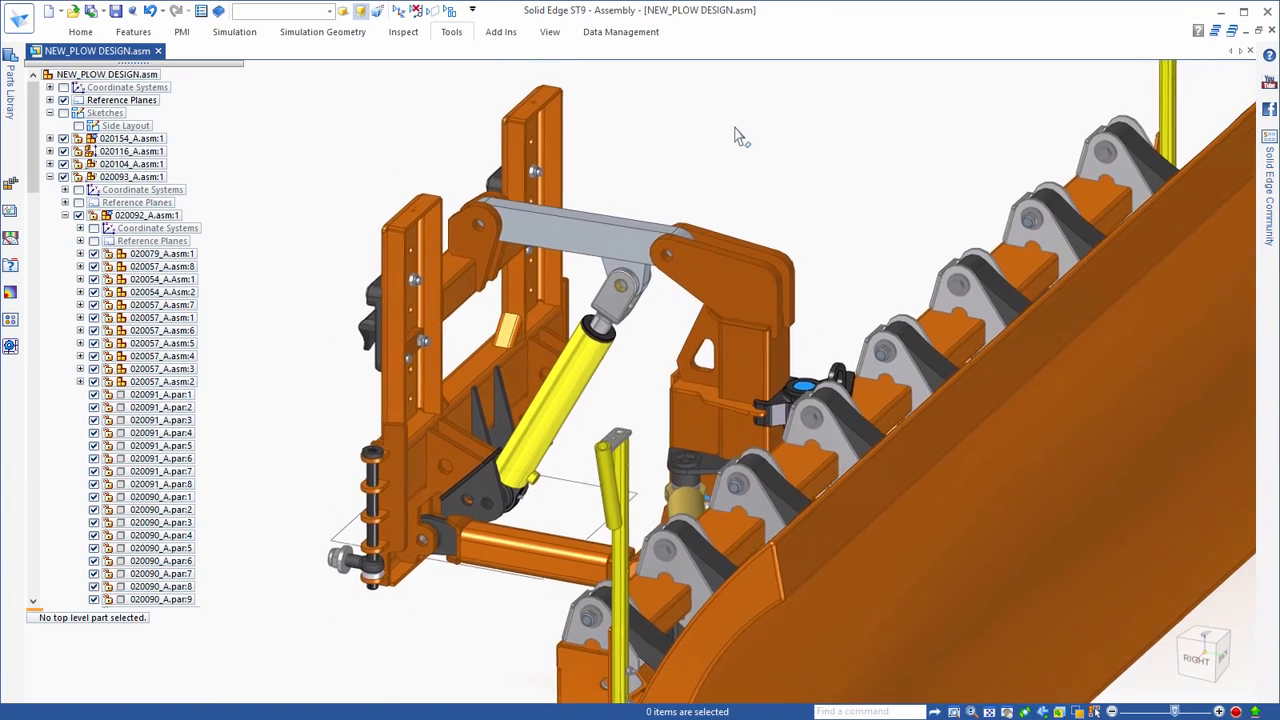
pyautogui.rightClick(740, 167)
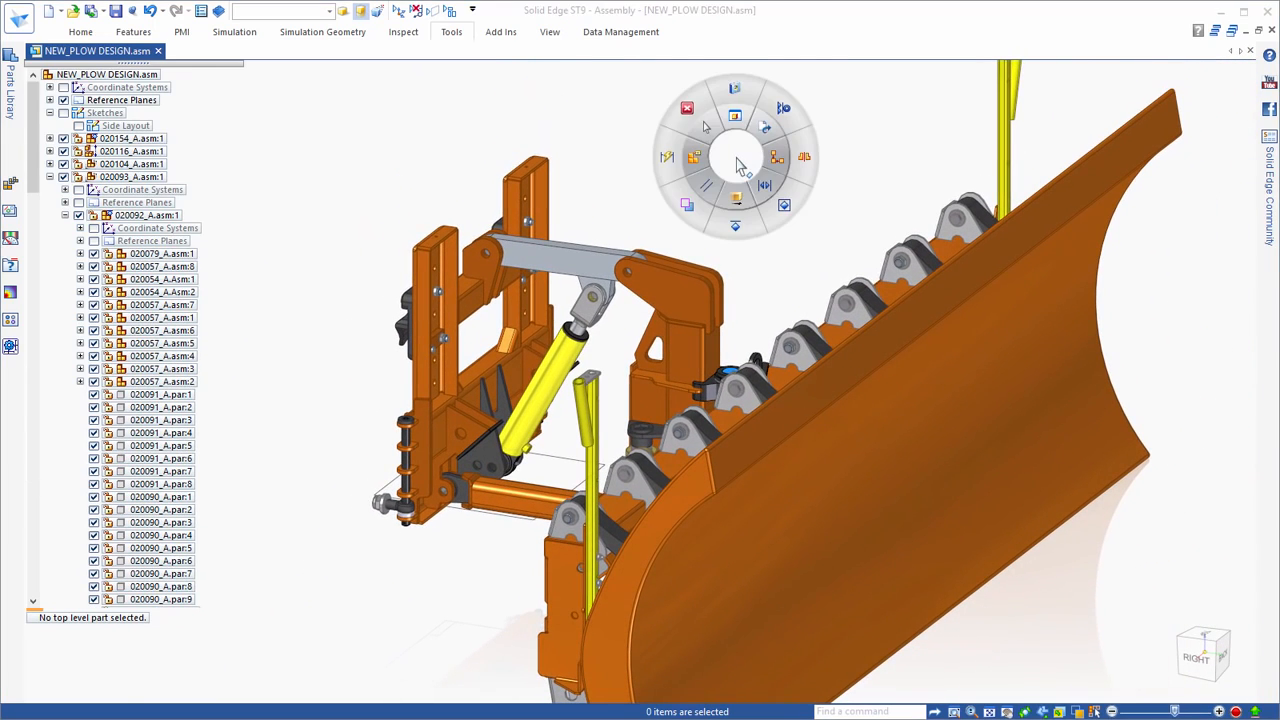
pyautogui.click(736, 196)
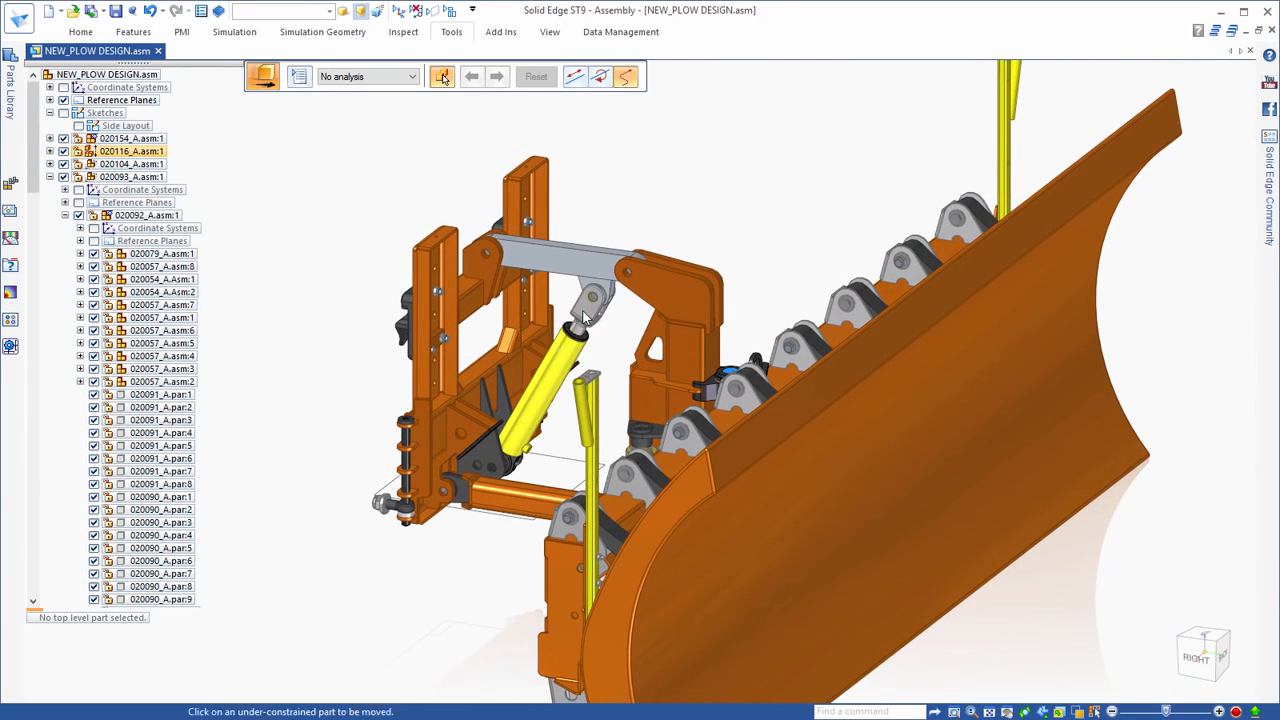
pyautogui.moveTo(587, 298); pyautogui.dragTo(599, 257)
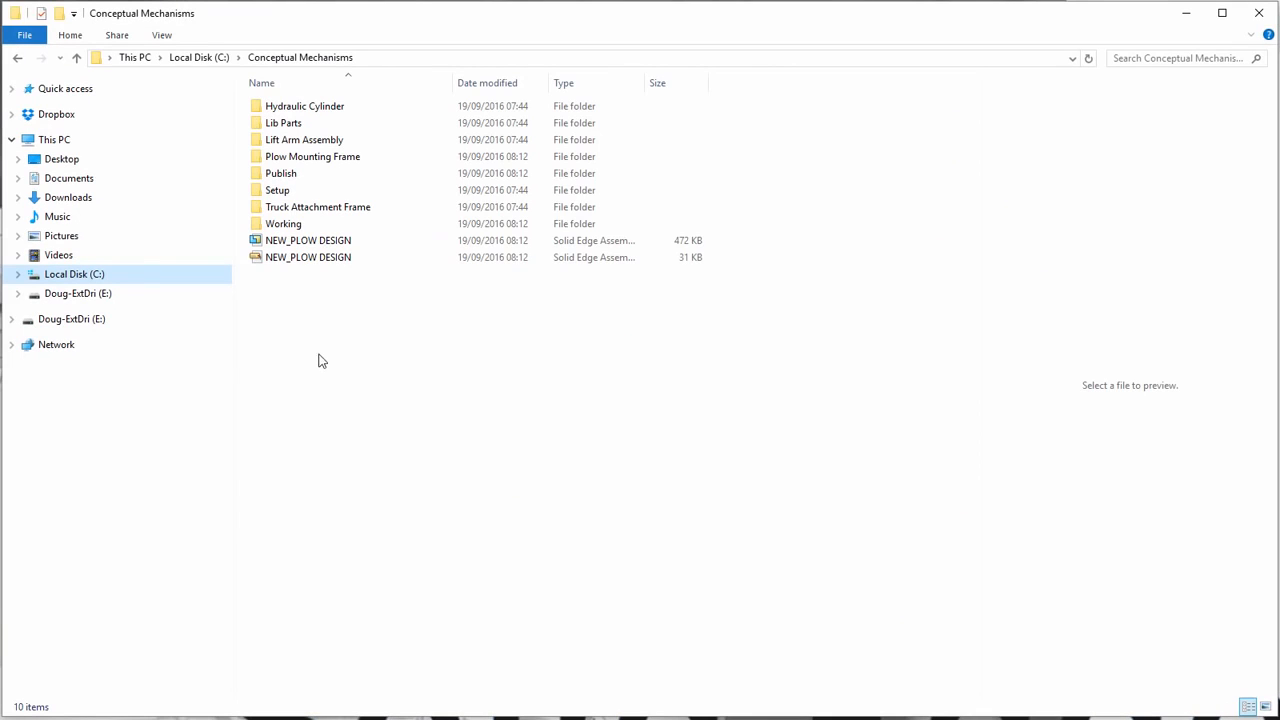
# Step: Switch to File Explorer and open Lift Arm Assembly from the Publish folder in Design Manager
pyautogui.doubleClick(287, 177)
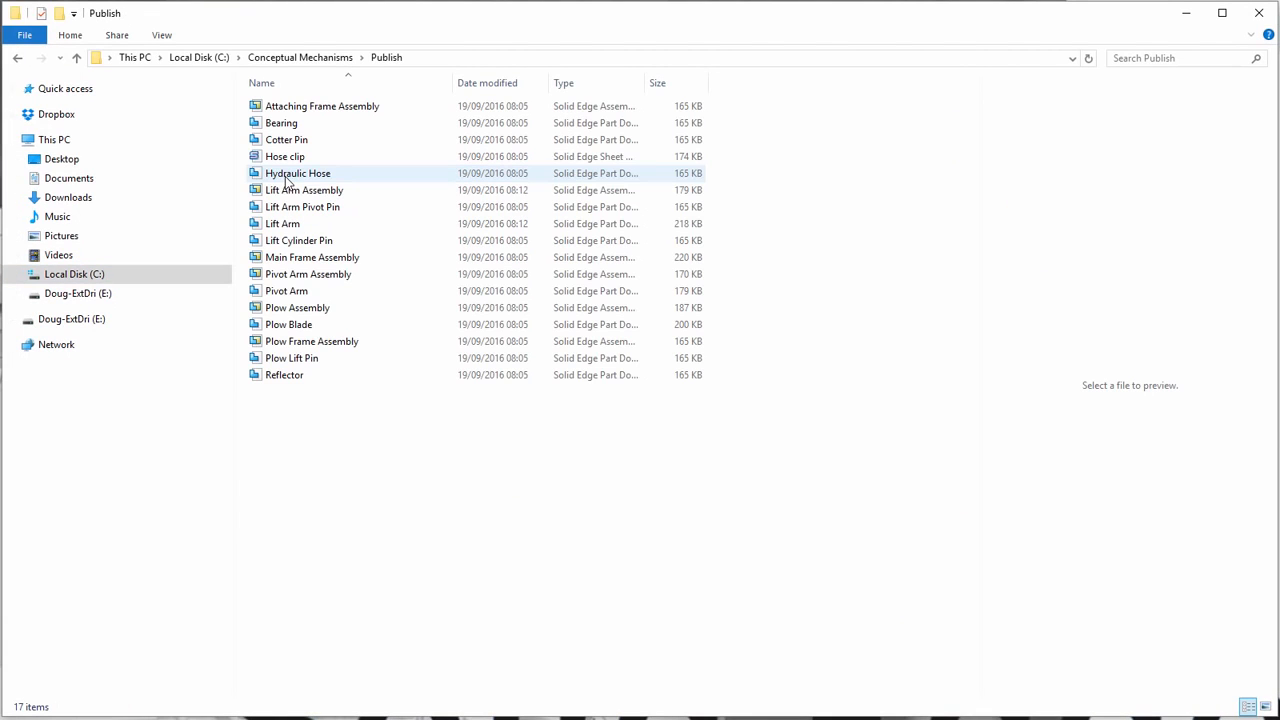
pyautogui.rightClick(285, 195)
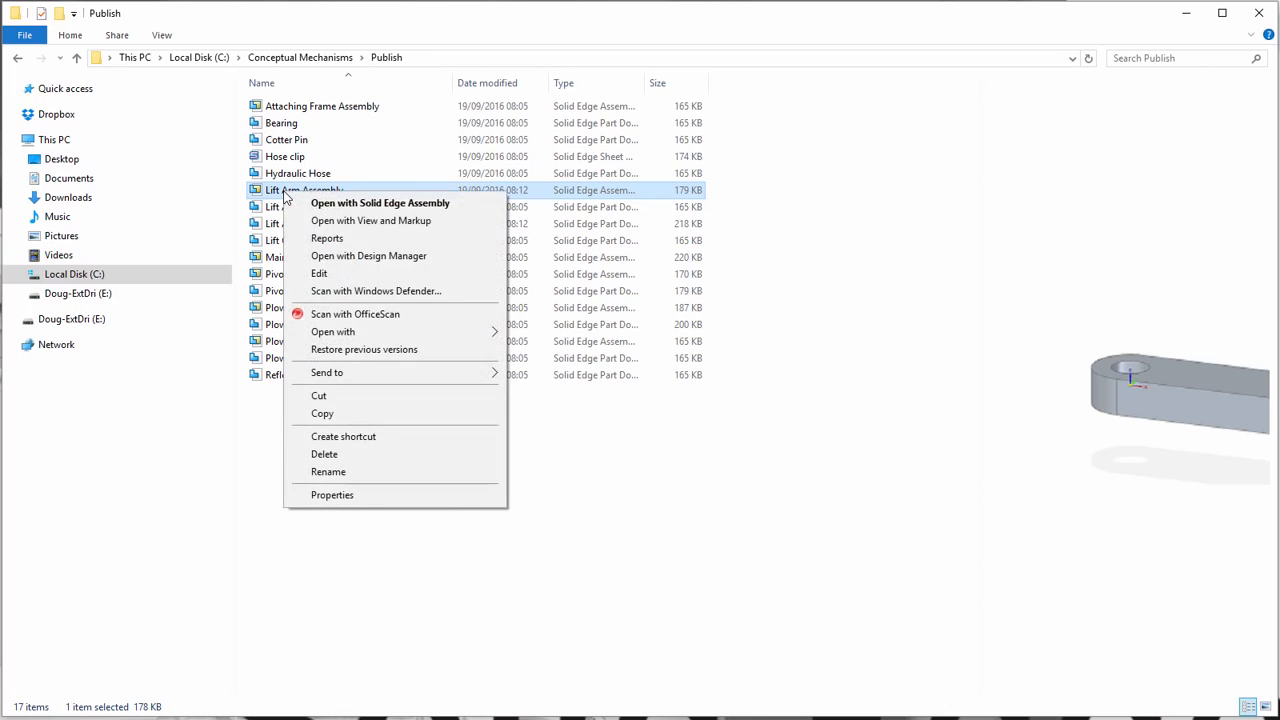
pyautogui.click(349, 256)
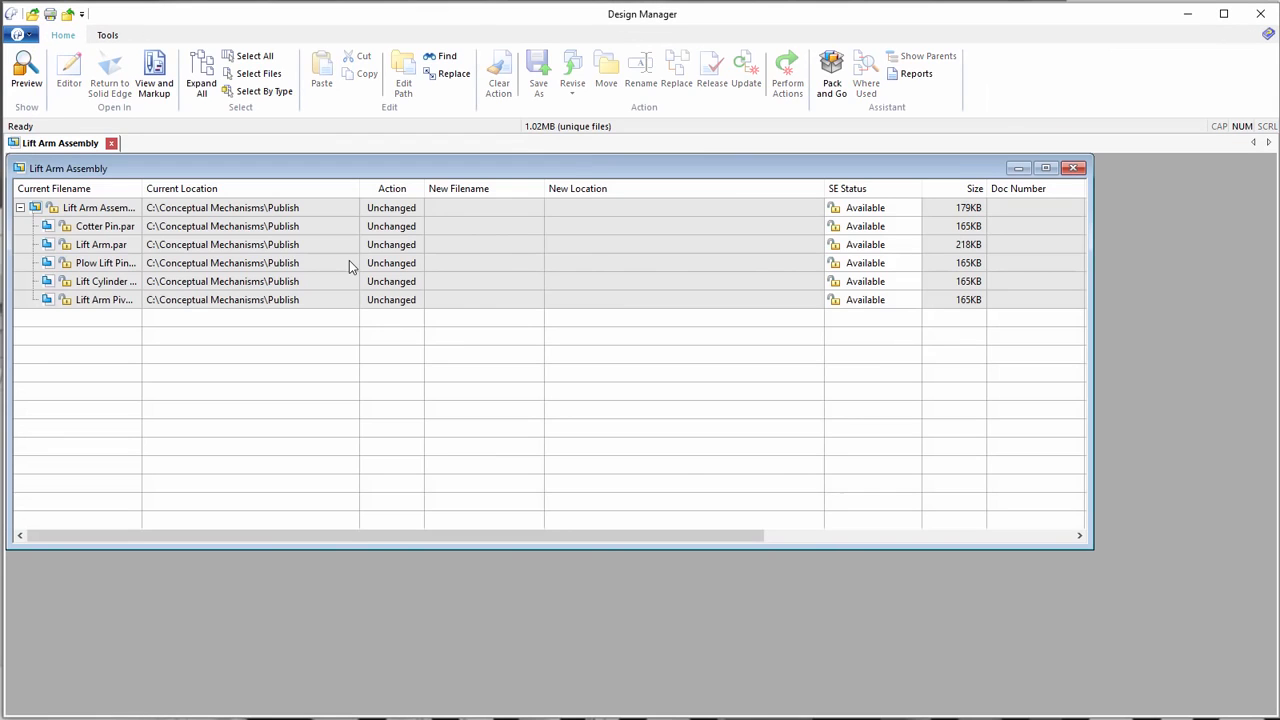
# Step: Move the Lift Arm Assembly and all its parts to the folder C:\Conceptual Mechanisms\Lift Arm Assembly and perform the action
pyautogui.click(60, 188)
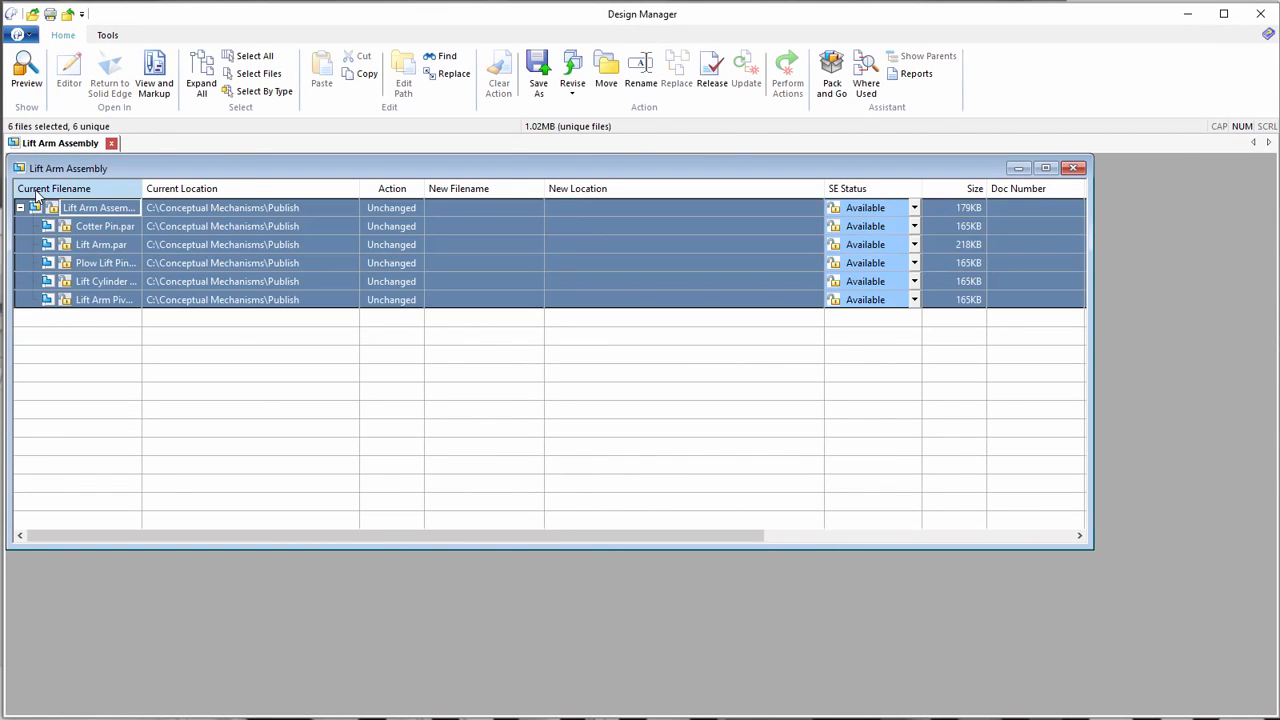
pyautogui.click(588, 85)
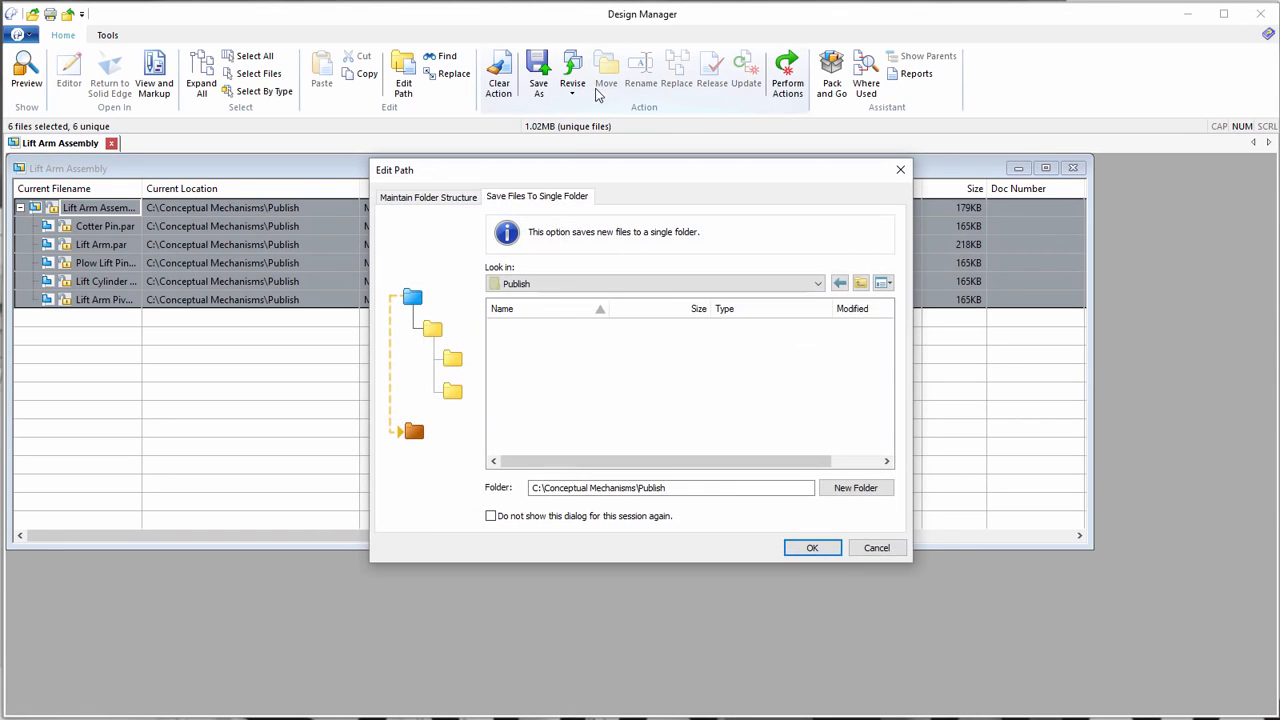
pyautogui.click(858, 287)
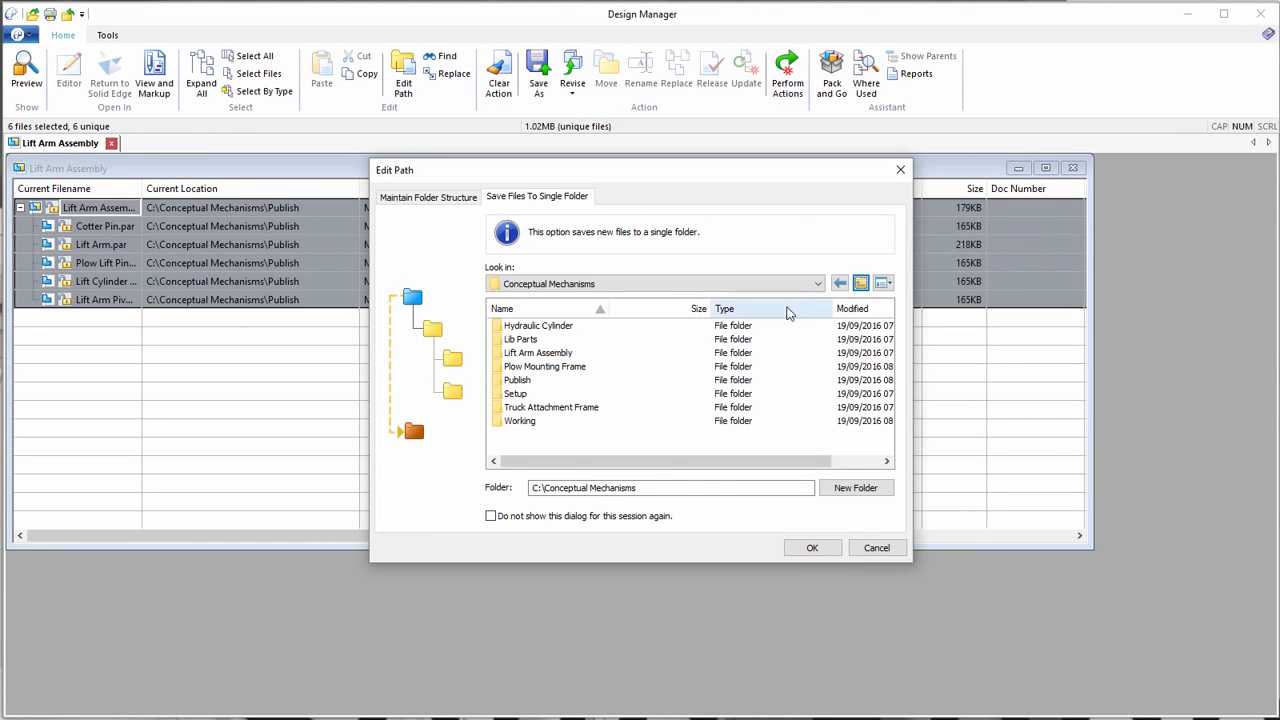
pyautogui.click(518, 356)
pyautogui.click(808, 547)
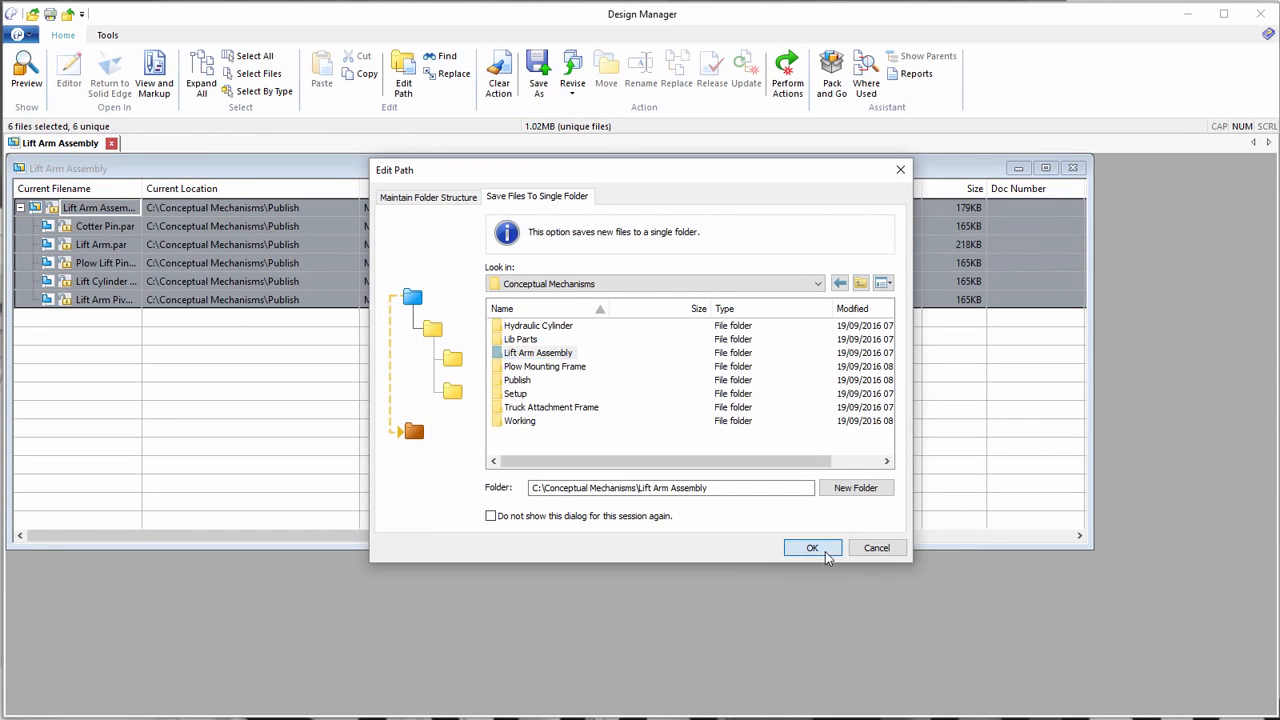
pyautogui.click(787, 78)
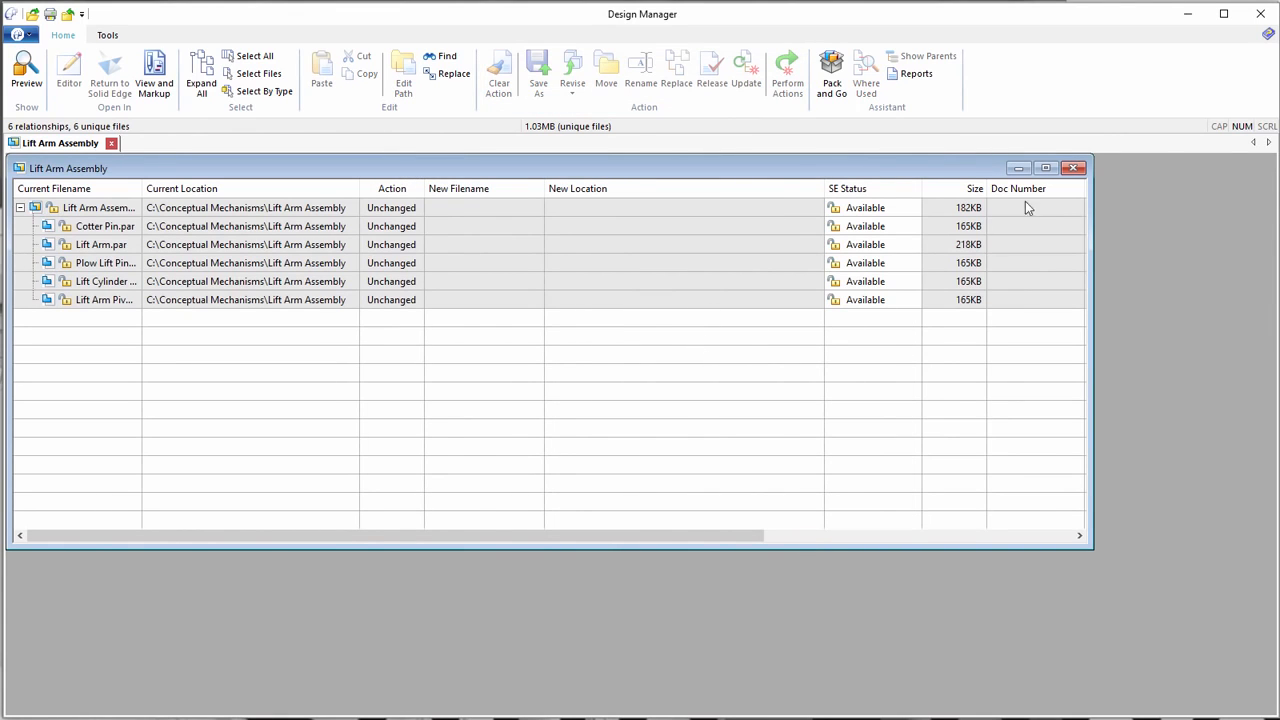
# Step: Close the Lift Arm Assembly listing and open NEW_PLOW DESIGN from the Conceptual Mechanisms folder
pyautogui.click(1073, 168)
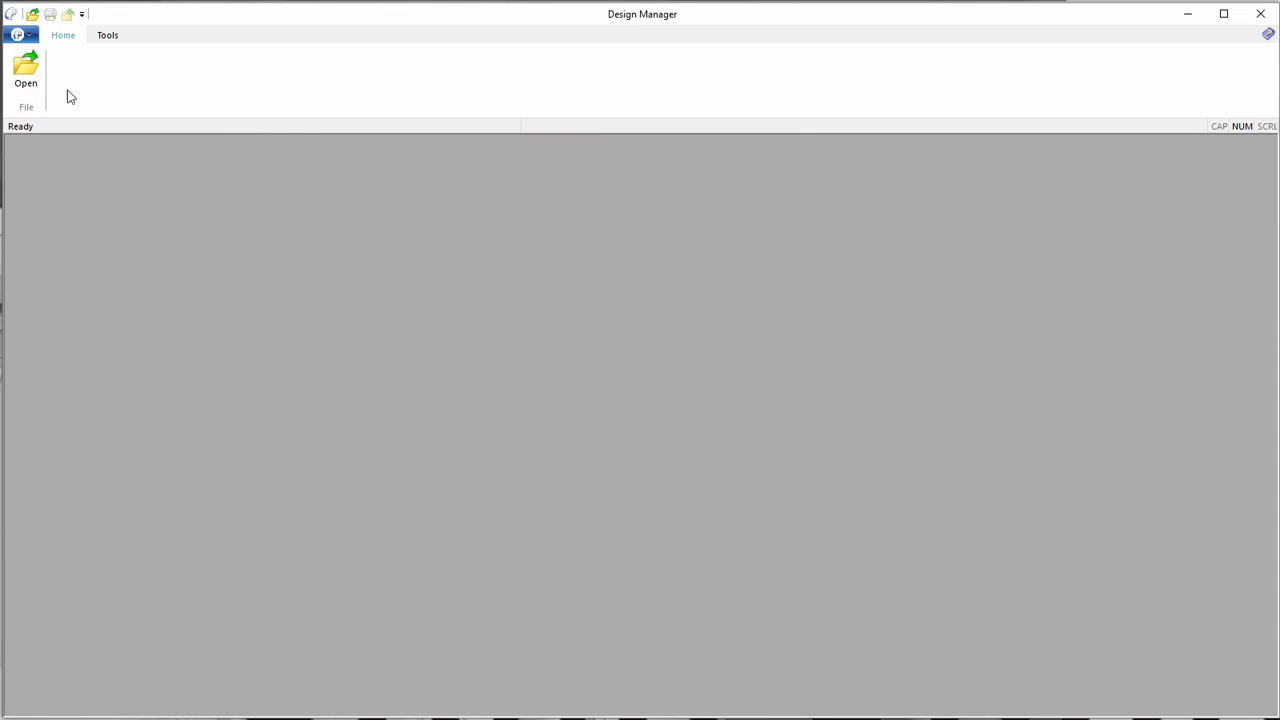
pyautogui.click(26, 70)
pyautogui.click(655, 159)
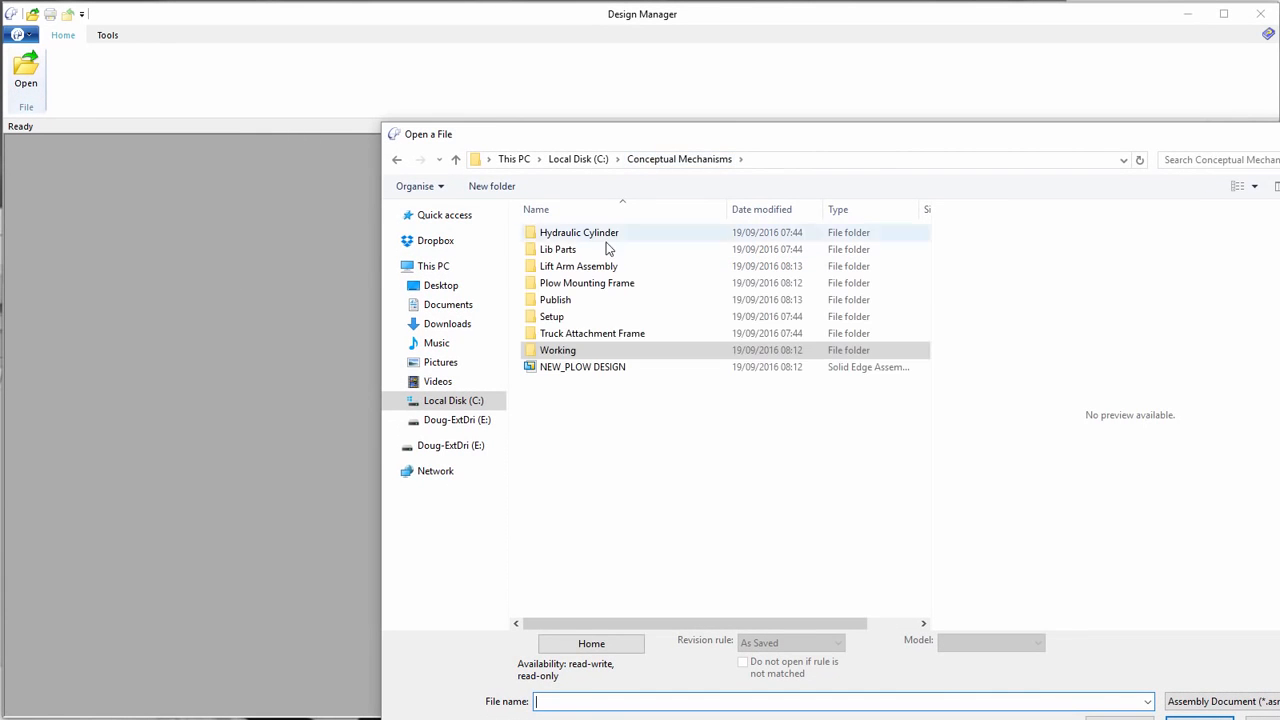
pyautogui.click(574, 368)
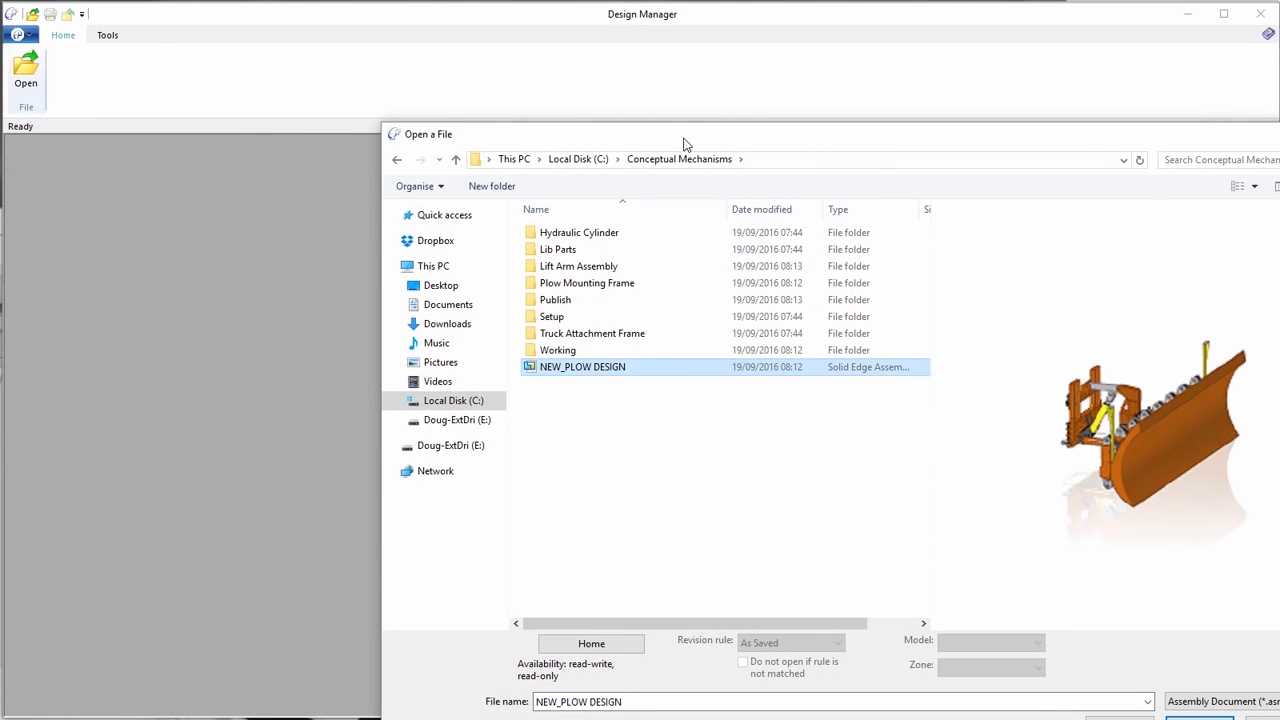
pyautogui.moveTo(685, 145); pyautogui.dragTo(537, 74)
pyautogui.click(1048, 651)
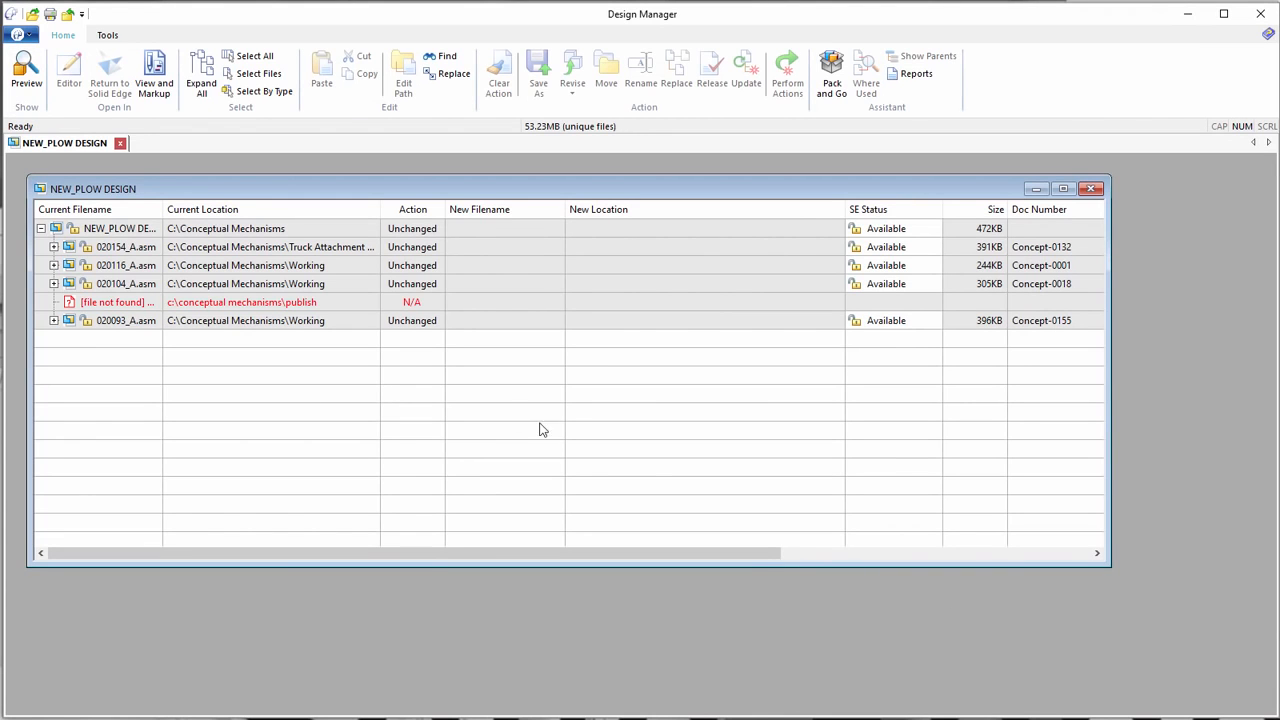
# Step: Replace the missing Lift Arm Assembly.asm link with the file in the Lift Arm Assembly folder and perform the action
pyautogui.click(105, 304)
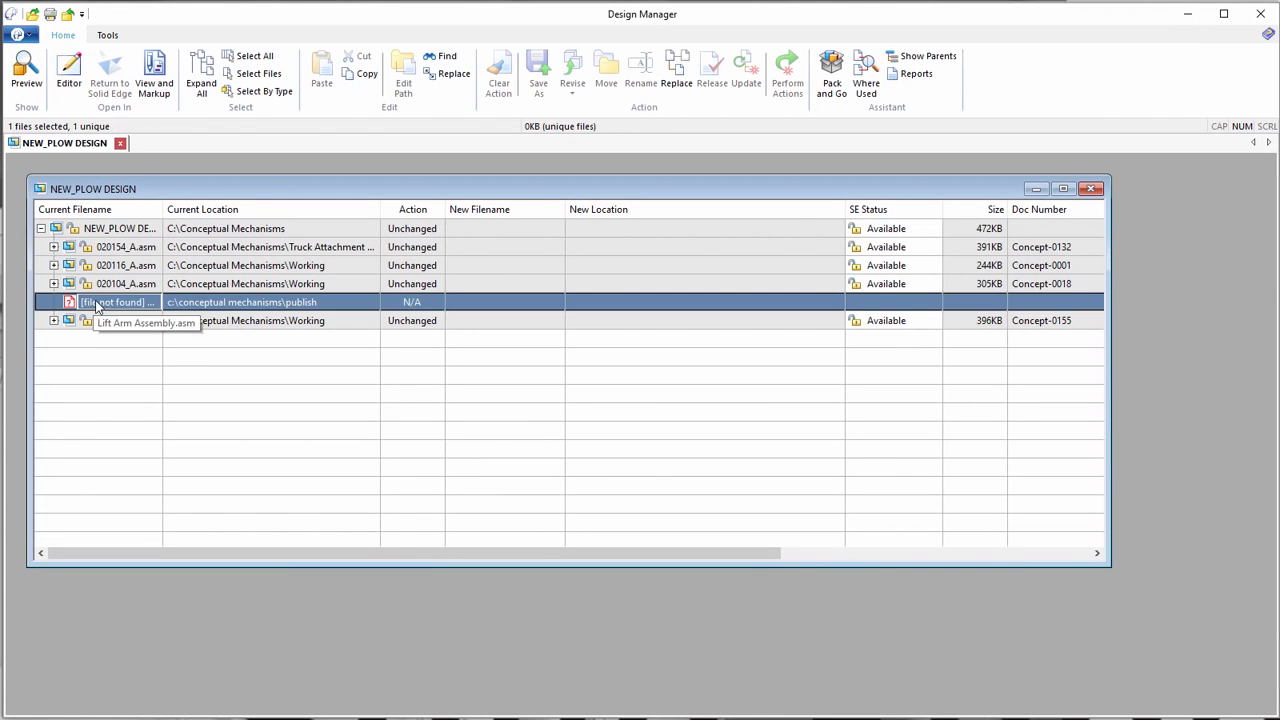
pyautogui.click(676, 84)
pyautogui.doubleClick(425, 195)
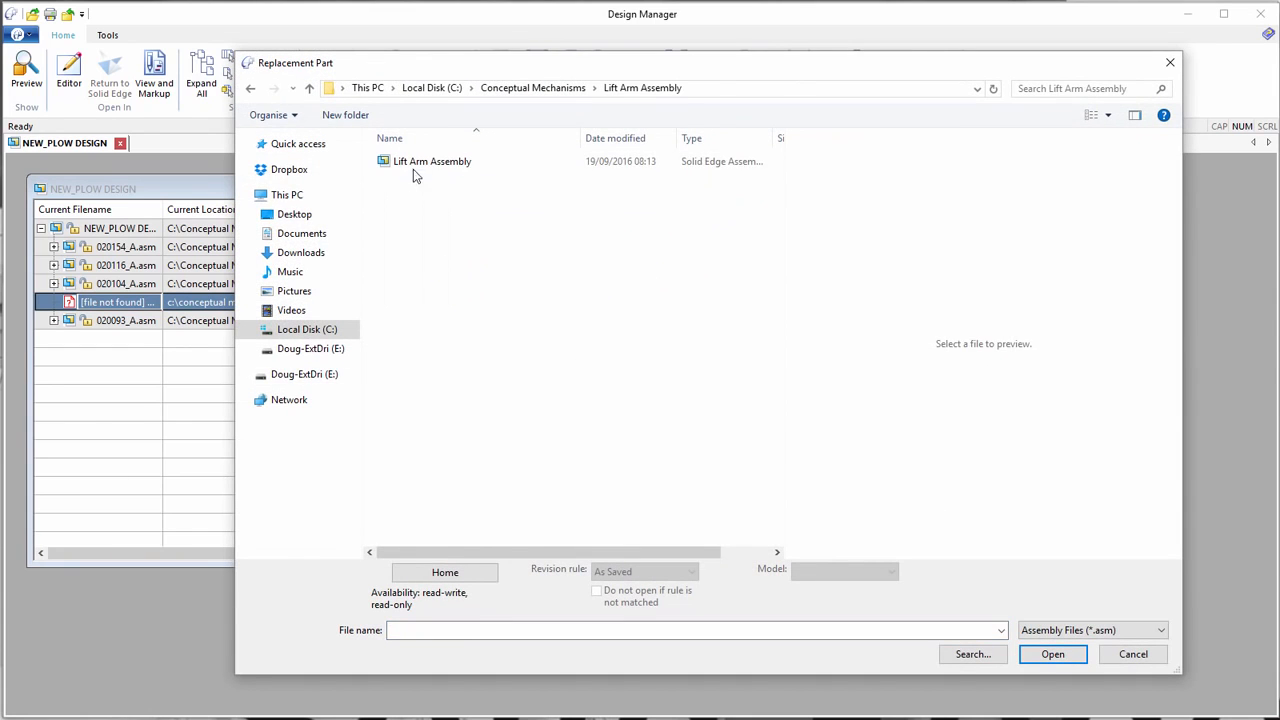
pyautogui.click(425, 163)
pyautogui.click(1050, 656)
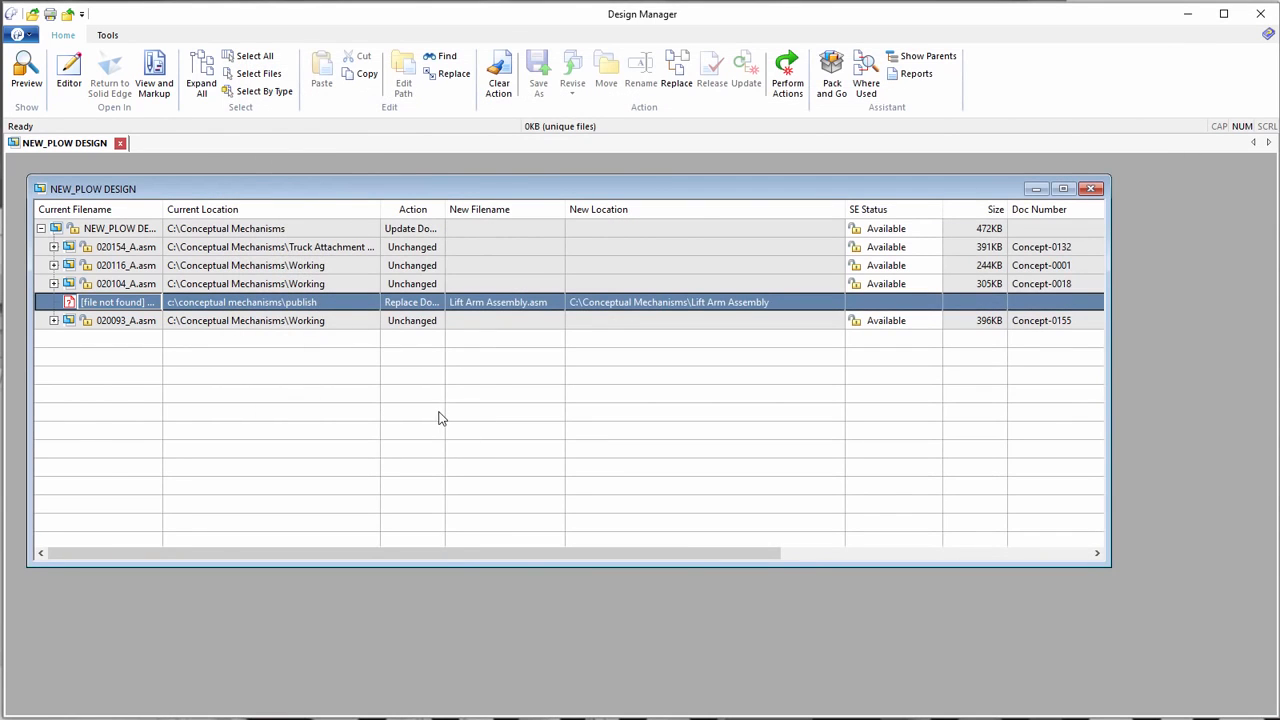
pyautogui.click(786, 84)
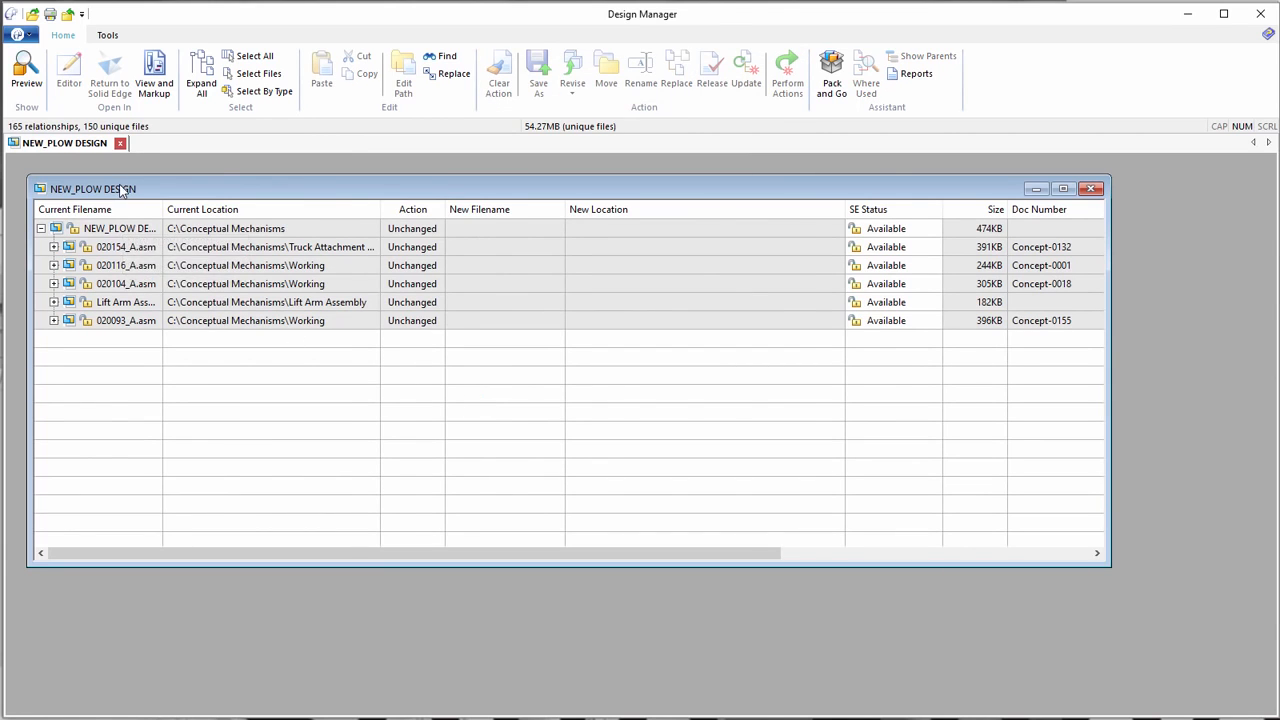
# Step: Rename the top-level NEW_PLOW DESIGN.asm using document number 100001, perform the action, and close Design Manager
pyautogui.doubleClick(192, 189)
pyautogui.click(119, 183)
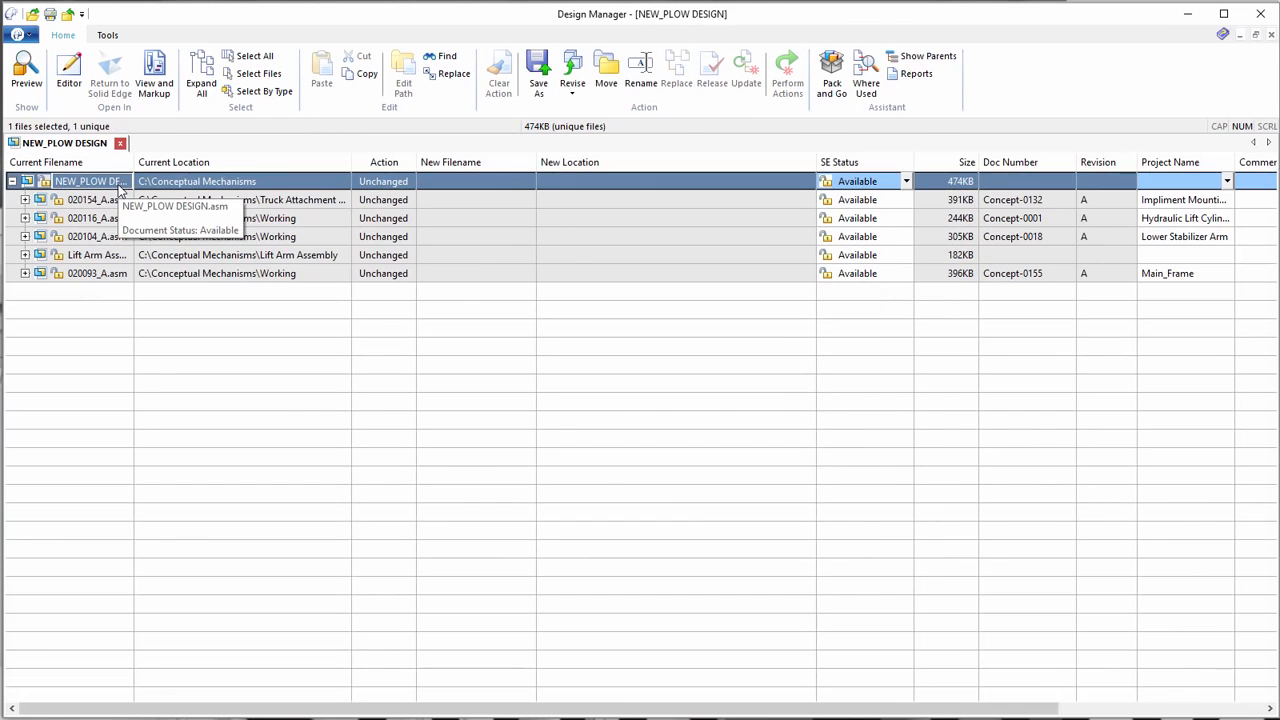
pyautogui.click(640, 70)
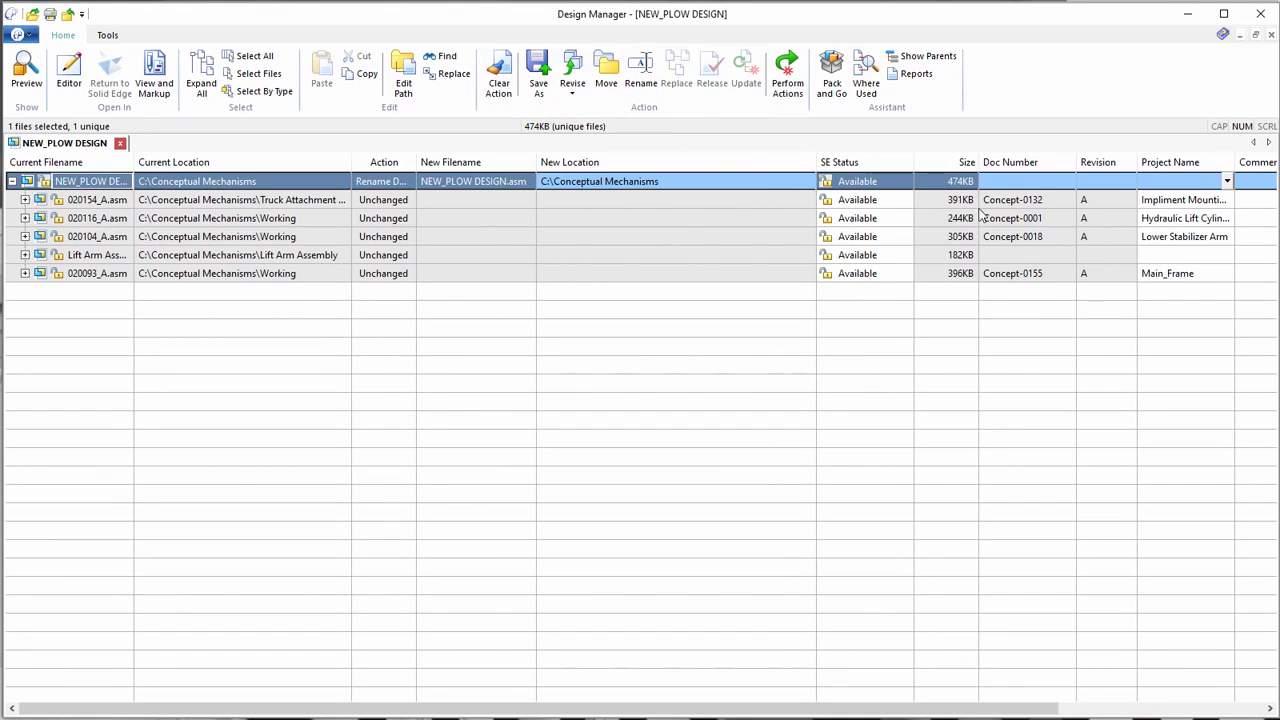
pyautogui.click(1002, 184)
pyautogui.write('100001')
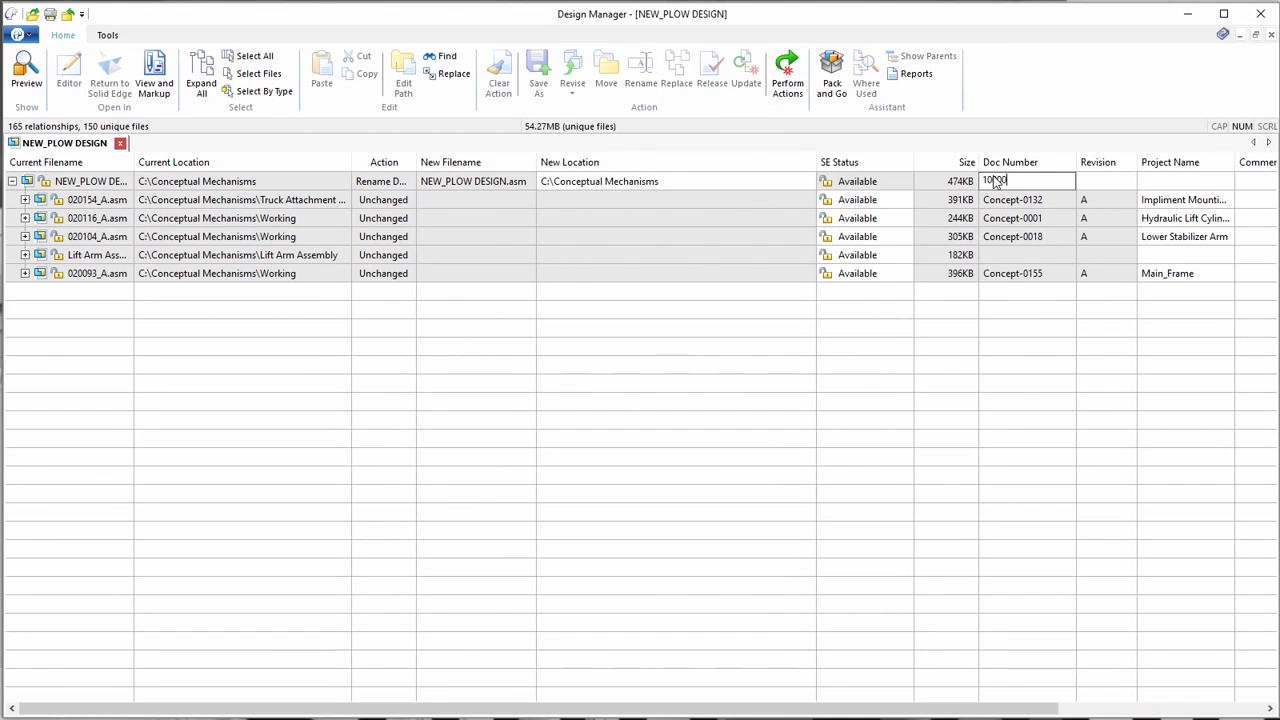
pyautogui.click(787, 78)
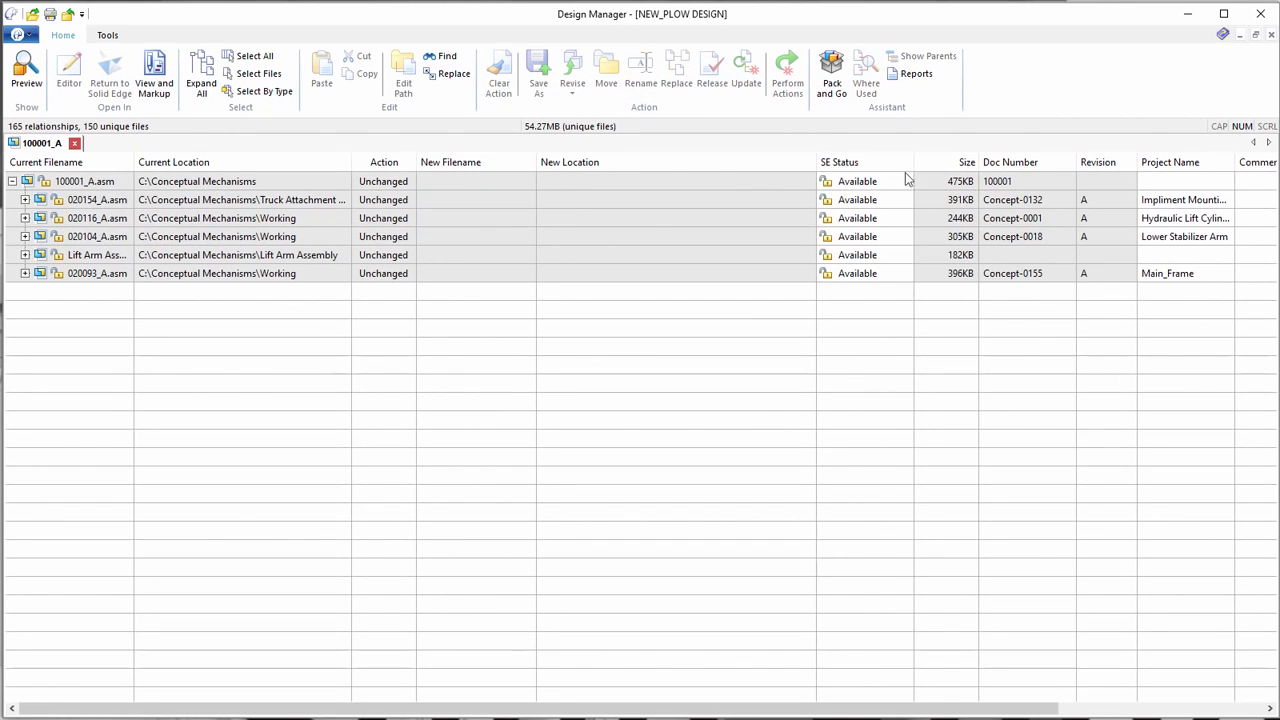
pyautogui.click(1261, 16)
pyautogui.click(271, 57)
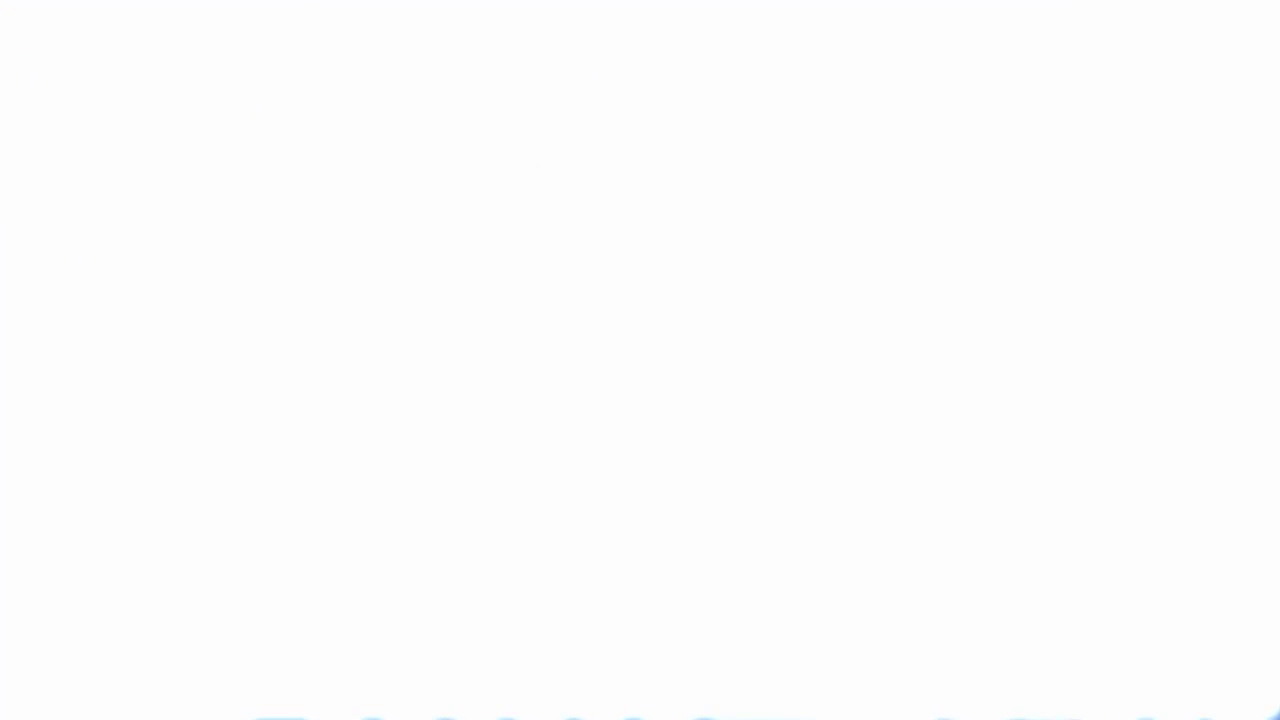